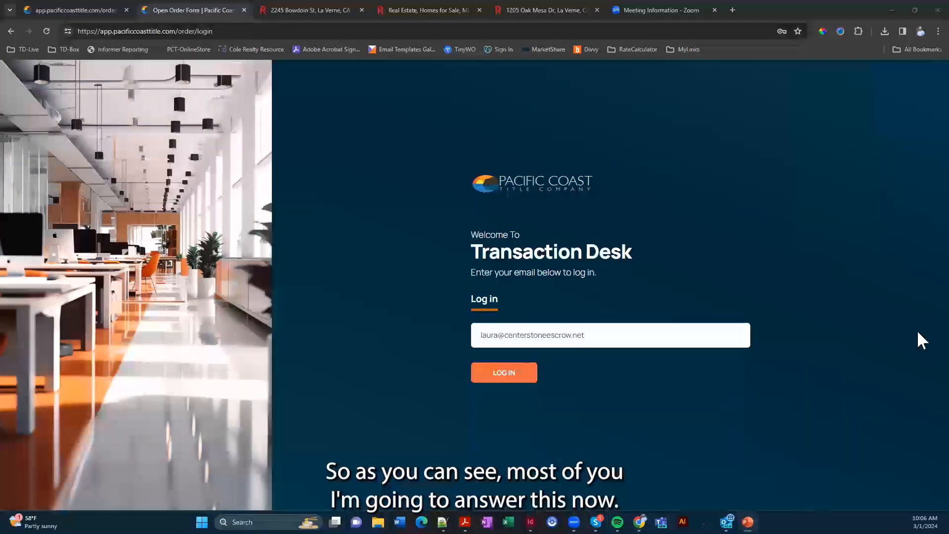
Log in and scroll the Smart Dashboard down to Recent Orders and back to the top
{"action": "left_click", "coordinate": [515, 376]}
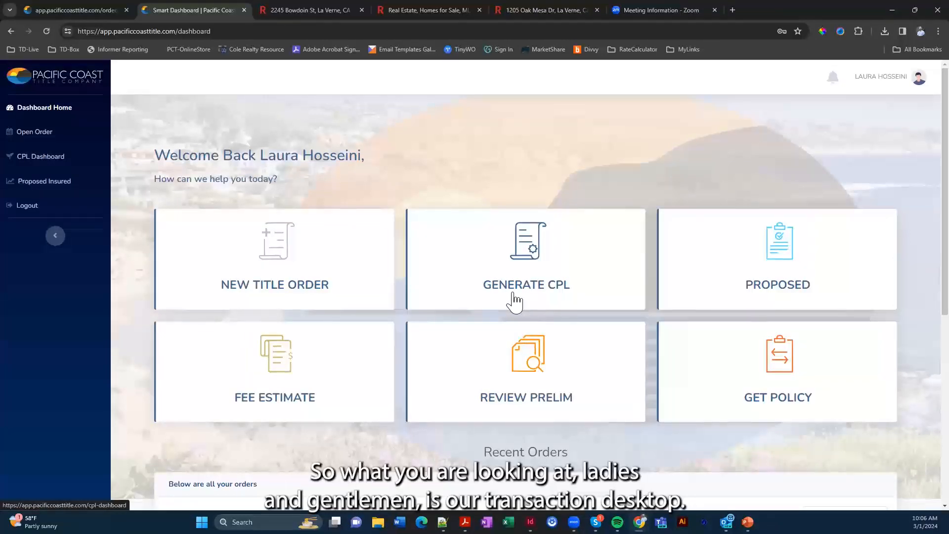
{"action": "scroll", "coordinate": [515, 302], "scroll_direction": "down", "scroll_amount": 7}
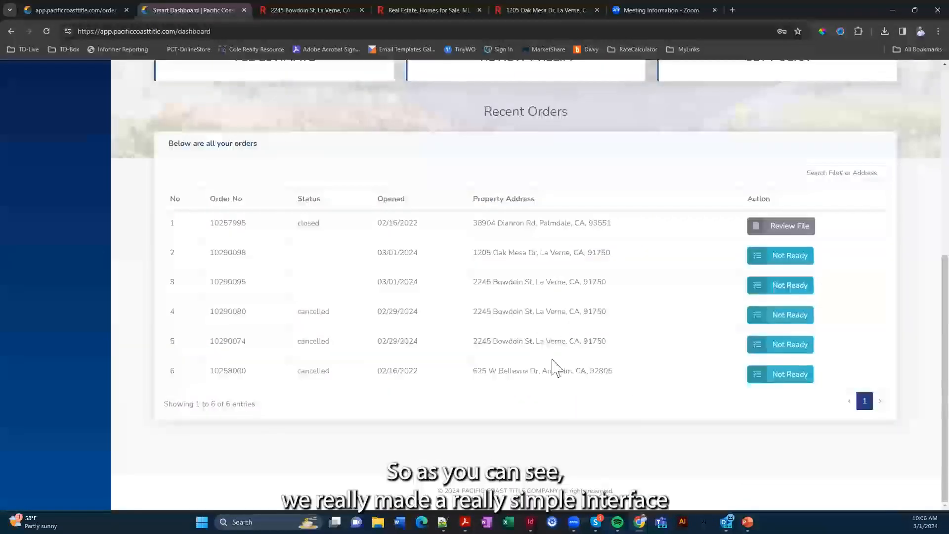
{"action": "scroll", "coordinate": [556, 367], "scroll_direction": "up", "scroll_amount": 4}
{"action": "scroll", "coordinate": [558, 369], "scroll_direction": "up", "scroll_amount": 3}
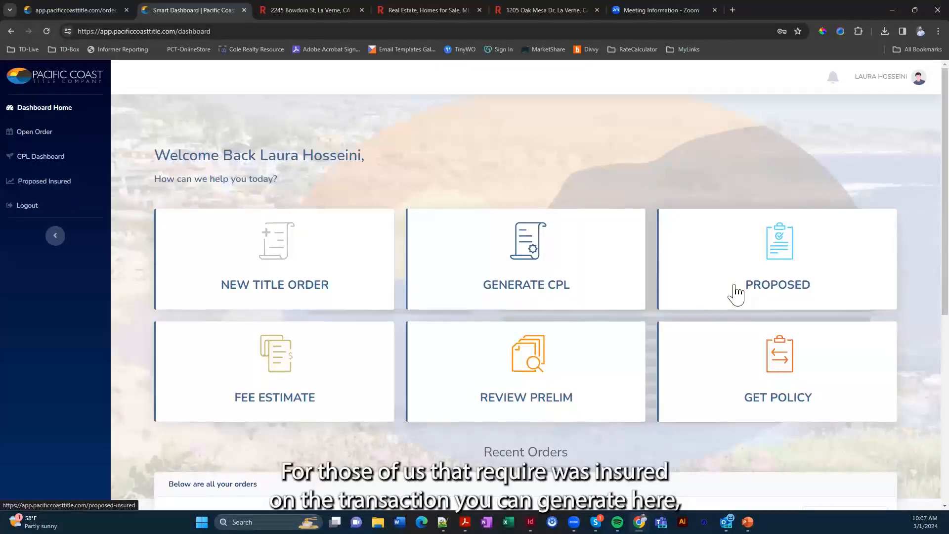
{"action": "scroll", "coordinate": [735, 294], "scroll_direction": "down", "scroll_amount": 2}
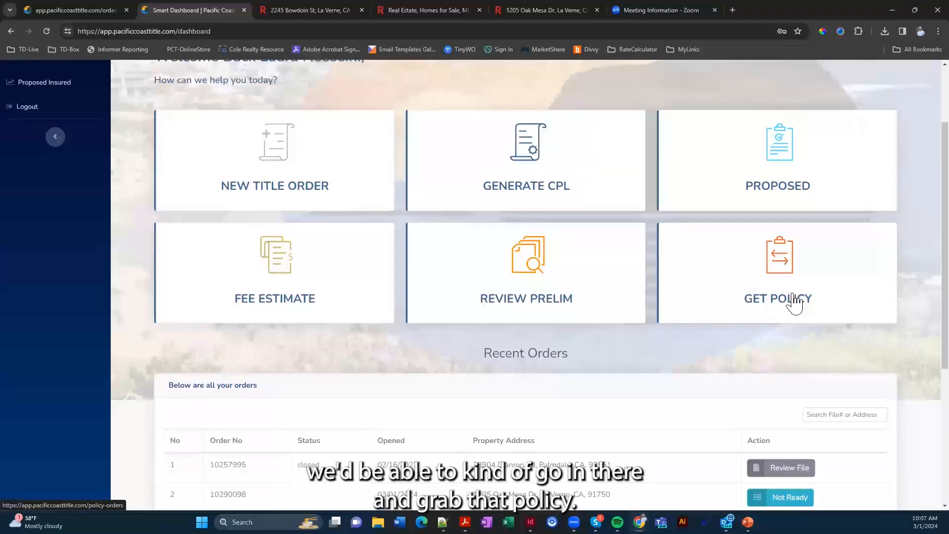
{"action": "scroll", "coordinate": [795, 303], "scroll_direction": "down", "scroll_amount": 3}
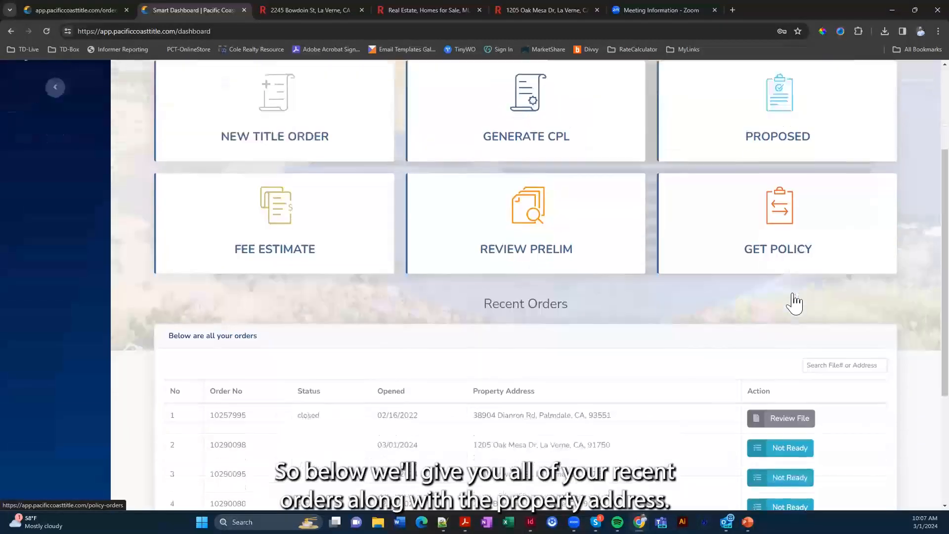
{"action": "scroll", "coordinate": [795, 302], "scroll_direction": "down", "scroll_amount": 1}
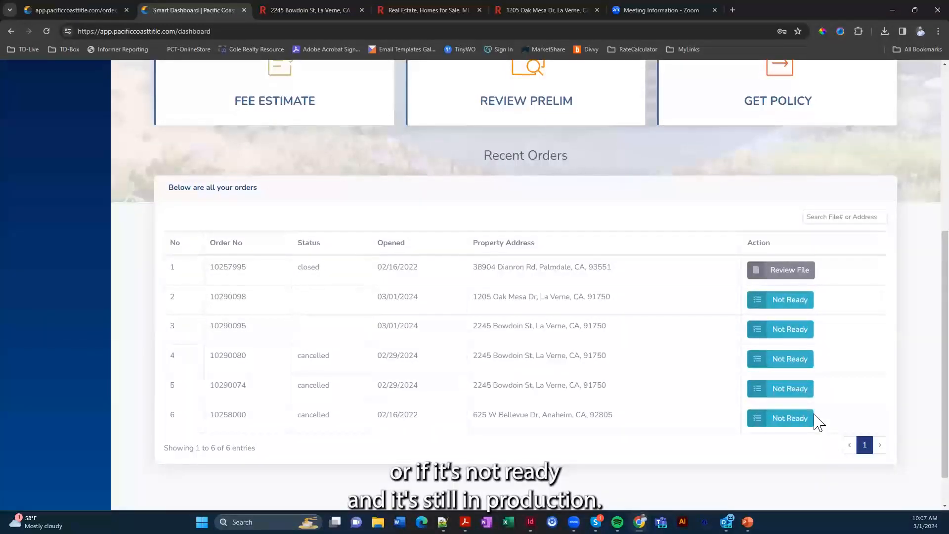
{"action": "scroll", "coordinate": [817, 419], "scroll_direction": "up", "scroll_amount": 4}
{"action": "scroll", "coordinate": [816, 415], "scroll_direction": "up", "scroll_amount": 1}
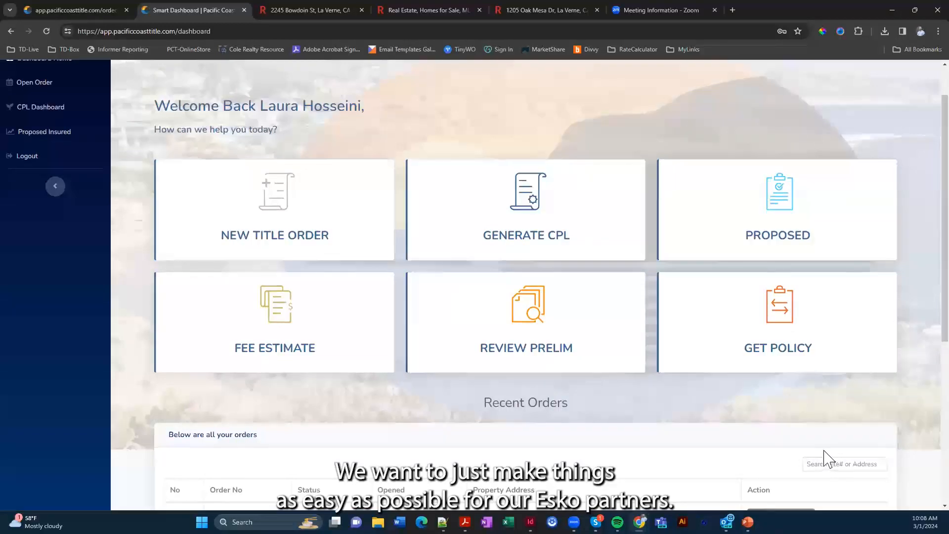
{"action": "scroll", "coordinate": [346, 262], "scroll_direction": "up", "scroll_amount": 1}
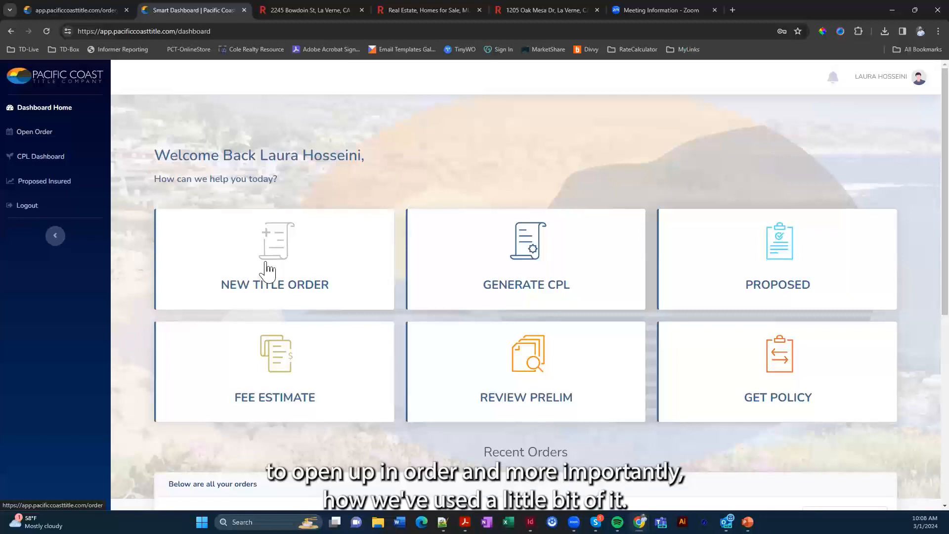
Start a New Title Order and scroll through the Open Order form's autofilled requester sections
{"action": "left_click", "coordinate": [267, 271]}
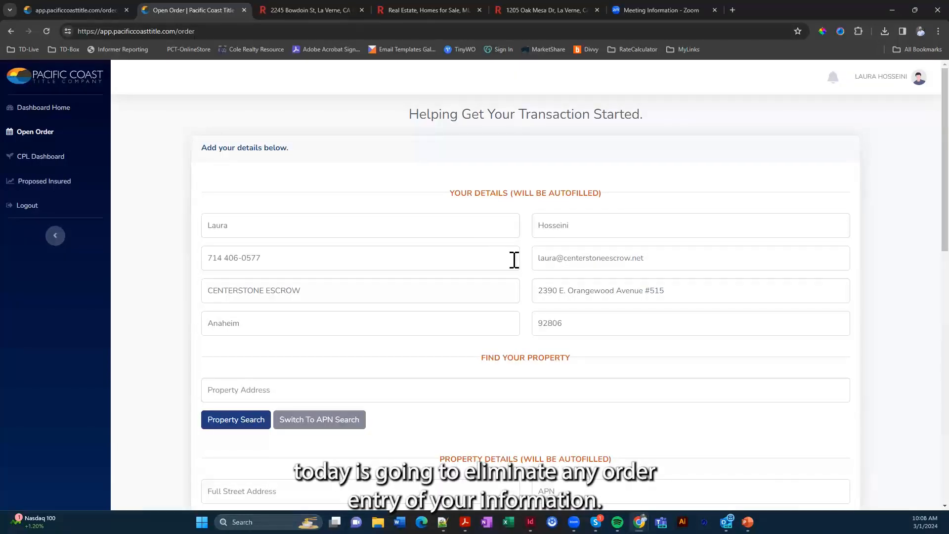
{"action": "scroll", "coordinate": [514, 260], "scroll_direction": "down", "scroll_amount": 2}
{"action": "scroll", "coordinate": [440, 248], "scroll_direction": "down", "scroll_amount": 2}
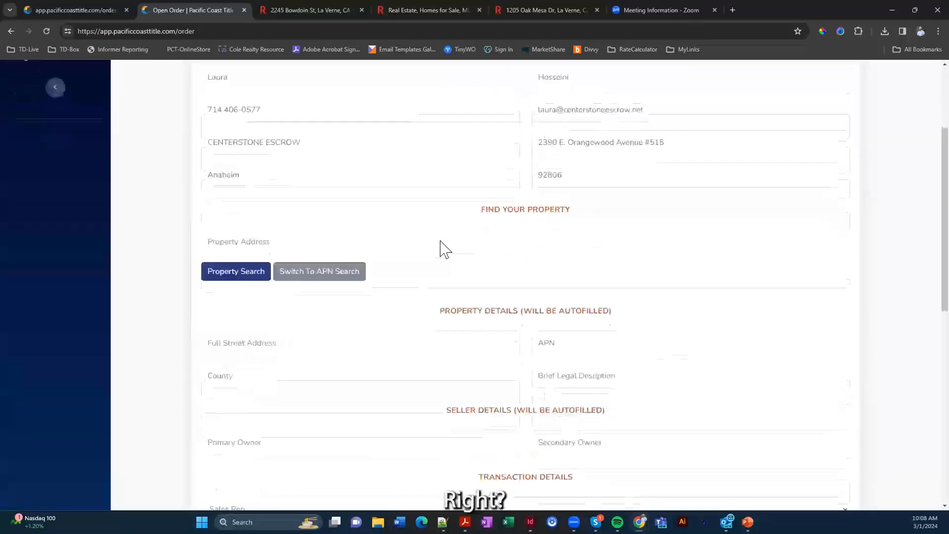
{"action": "scroll", "coordinate": [464, 218], "scroll_direction": "down", "scroll_amount": 5}
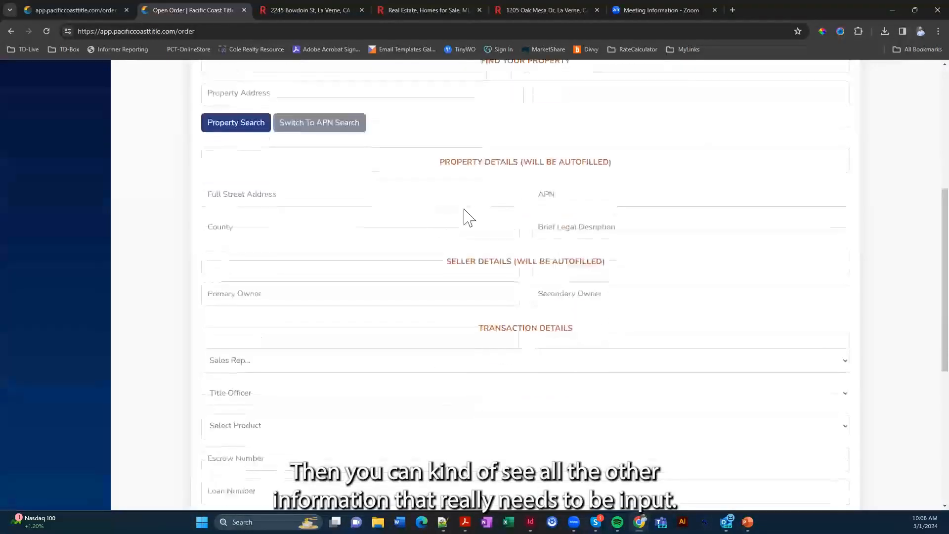
{"action": "scroll", "coordinate": [464, 221], "scroll_direction": "down", "scroll_amount": 3}
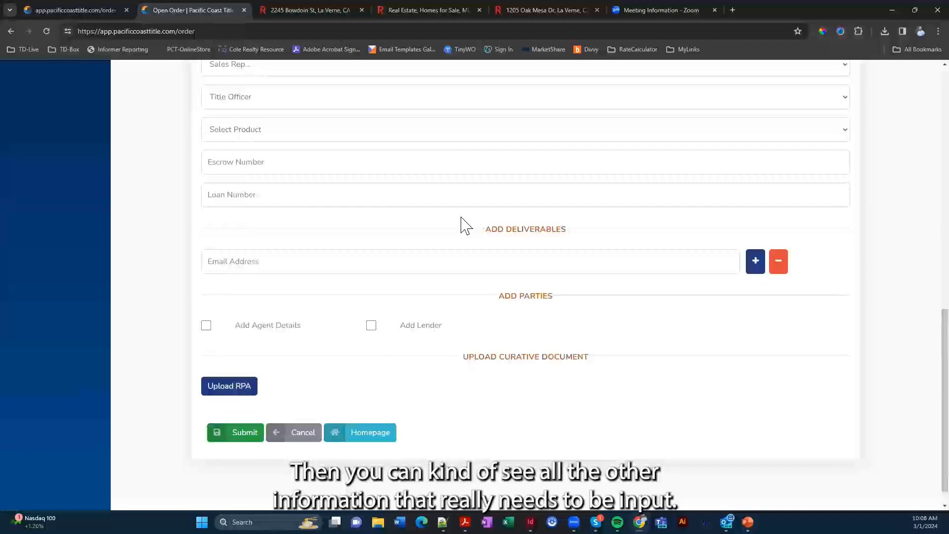
{"action": "scroll", "coordinate": [463, 220], "scroll_direction": "up", "scroll_amount": 2}
{"action": "scroll", "coordinate": [464, 220], "scroll_direction": "up", "scroll_amount": 8}
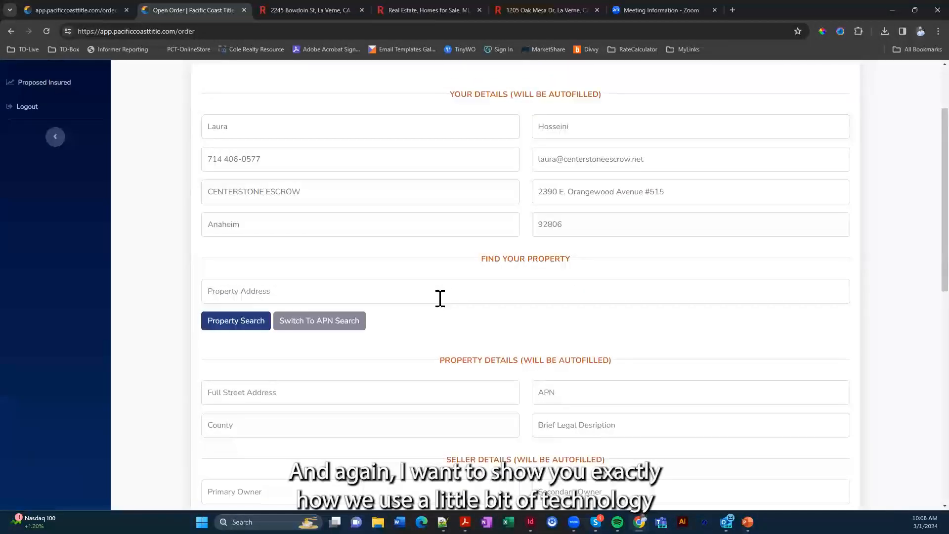
{"action": "scroll", "coordinate": [467, 346], "scroll_direction": "up", "scroll_amount": 1}
{"action": "scroll", "coordinate": [513, 390], "scroll_direction": "down", "scroll_amount": 1}
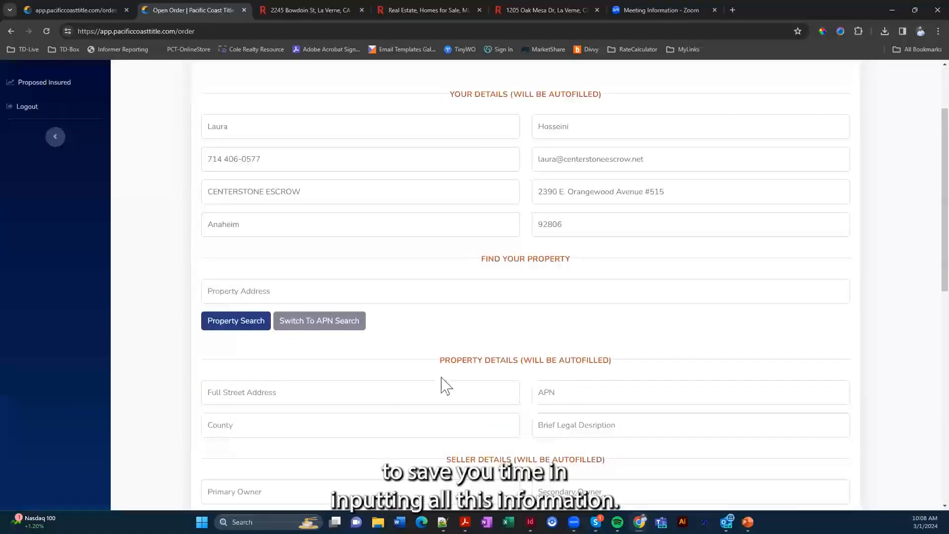
{"action": "left_click", "coordinate": [431, 293]}
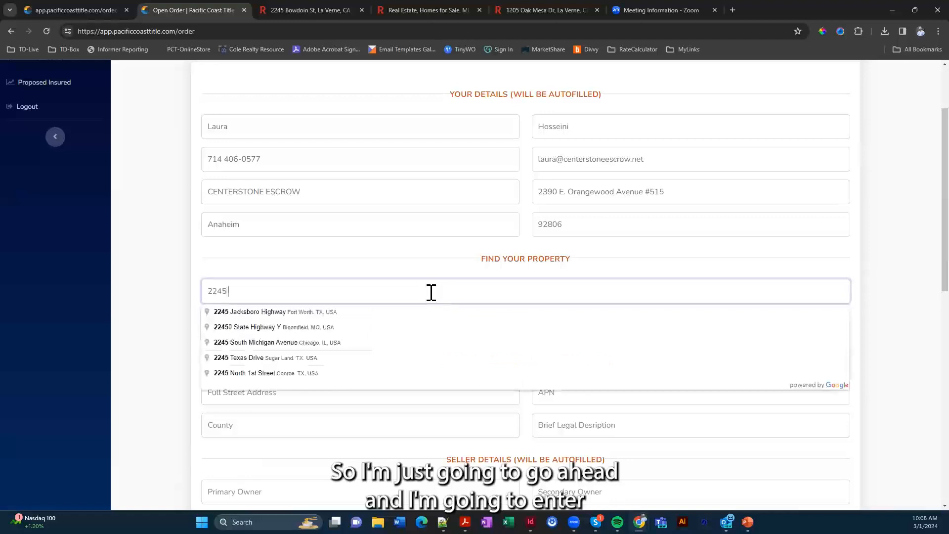
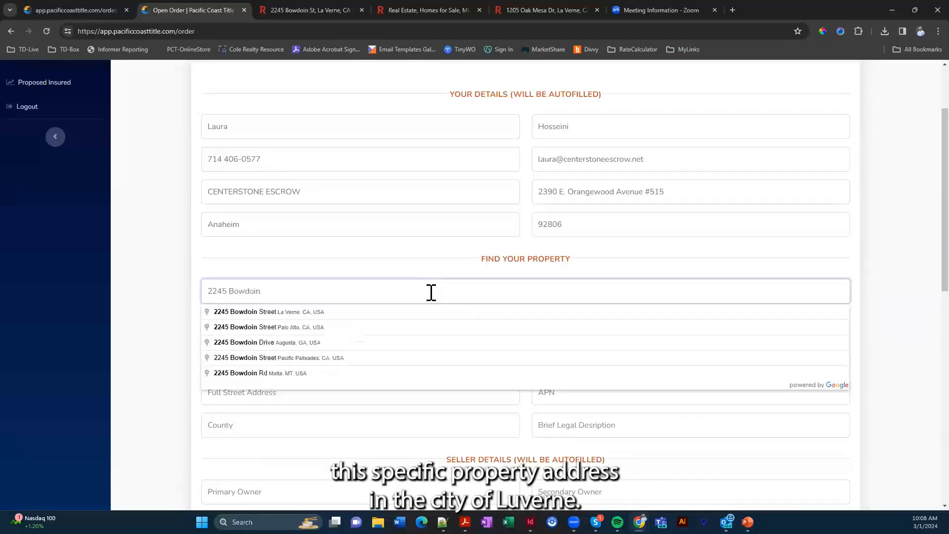
{"action": "left_click", "coordinate": [304, 317]}
{"action": "left_click", "coordinate": [238, 326]}
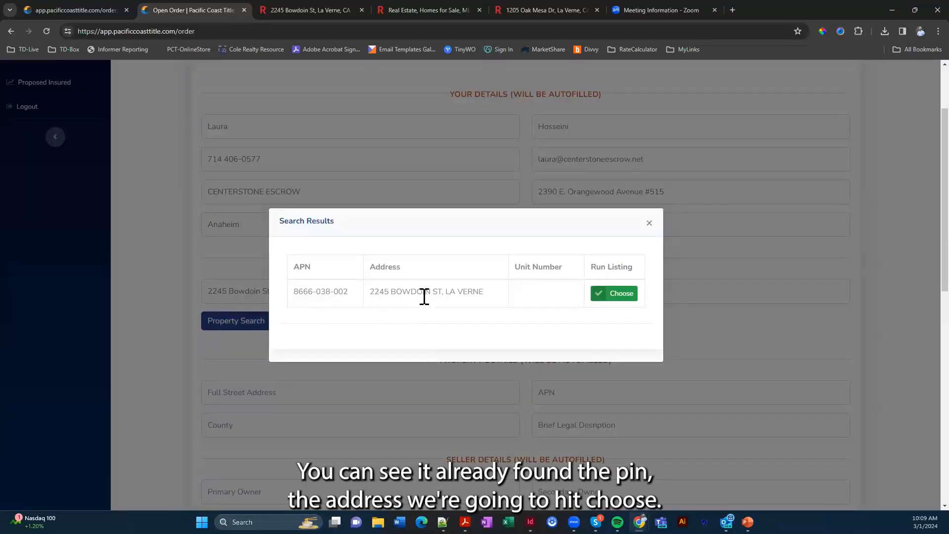
{"action": "left_click", "coordinate": [619, 296]}
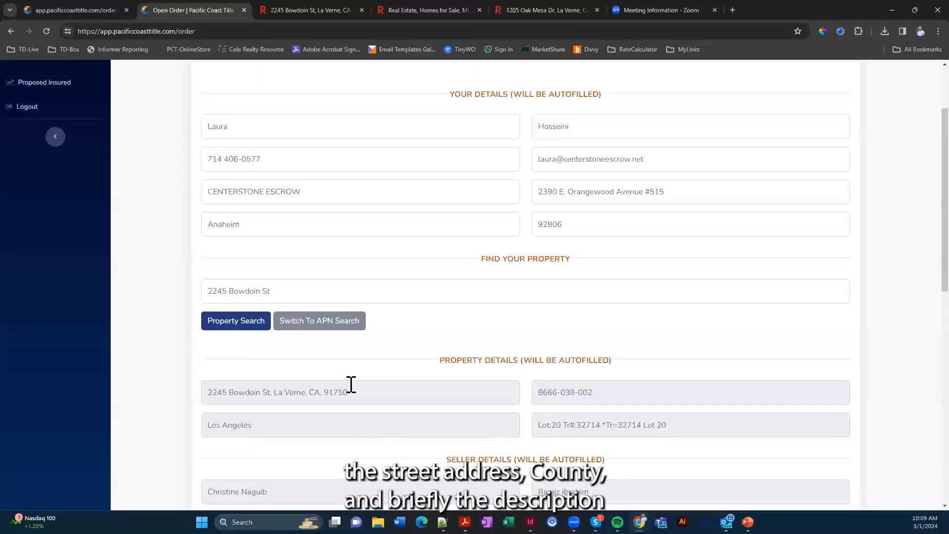
Scroll through the order form to review the autofilled property and seller details
{"action": "scroll", "coordinate": [350, 386], "scroll_direction": "down", "scroll_amount": 2}
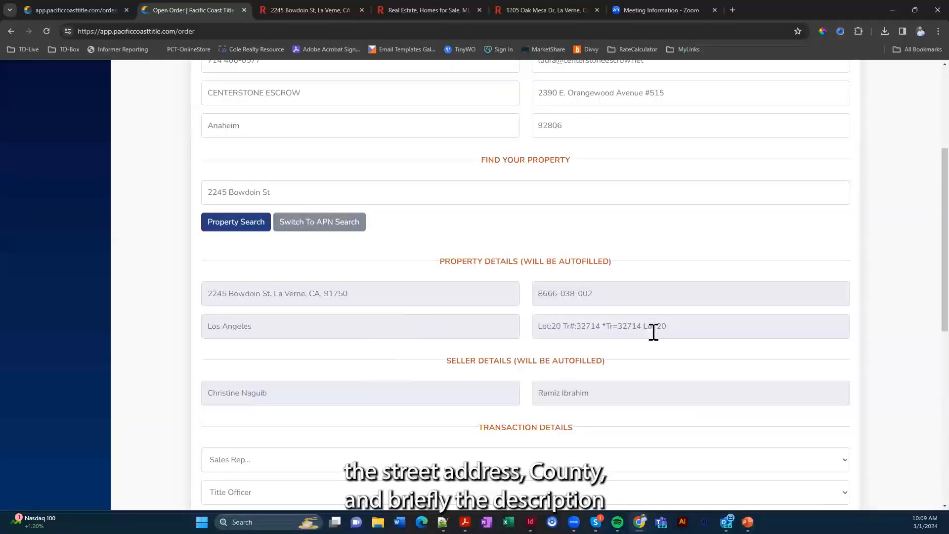
{"action": "scroll", "coordinate": [653, 332], "scroll_direction": "down", "scroll_amount": 1}
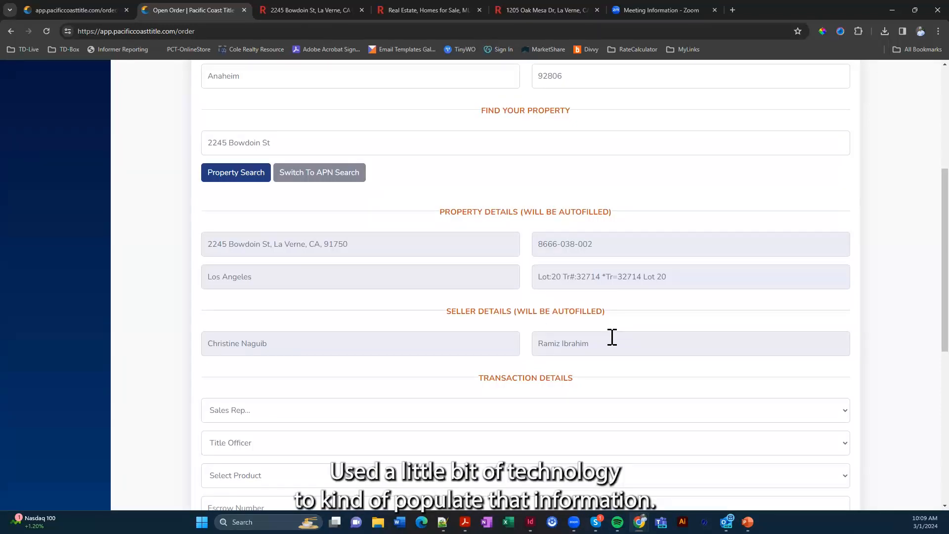
{"action": "scroll", "coordinate": [612, 340], "scroll_direction": "down", "scroll_amount": 2}
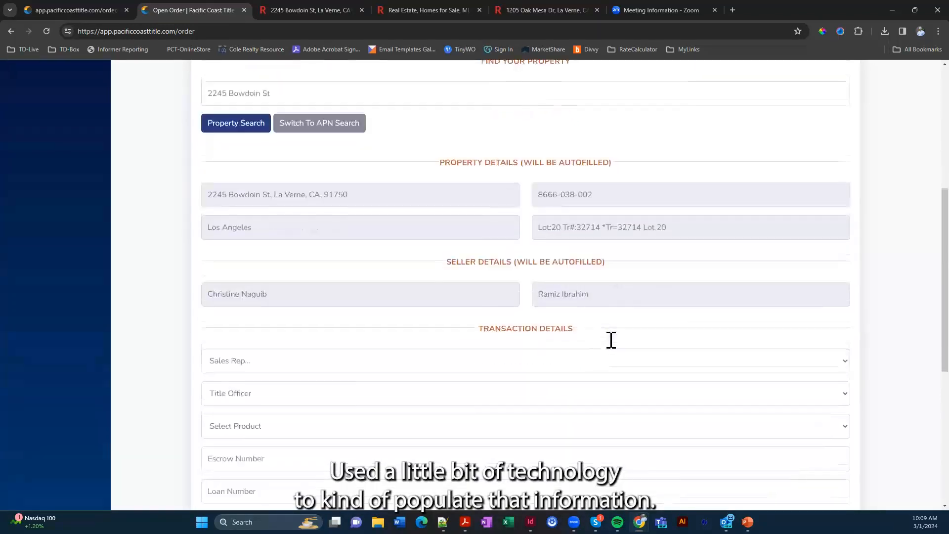
{"action": "scroll", "coordinate": [612, 348], "scroll_direction": "down", "scroll_amount": 1}
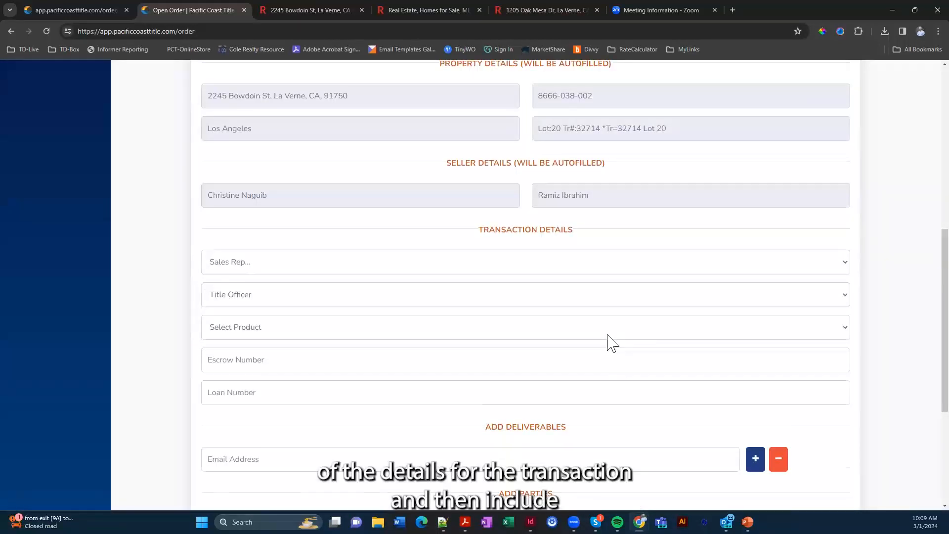
{"action": "scroll", "coordinate": [609, 336], "scroll_direction": "down", "scroll_amount": 1}
{"action": "scroll", "coordinate": [609, 334], "scroll_direction": "down", "scroll_amount": 1}
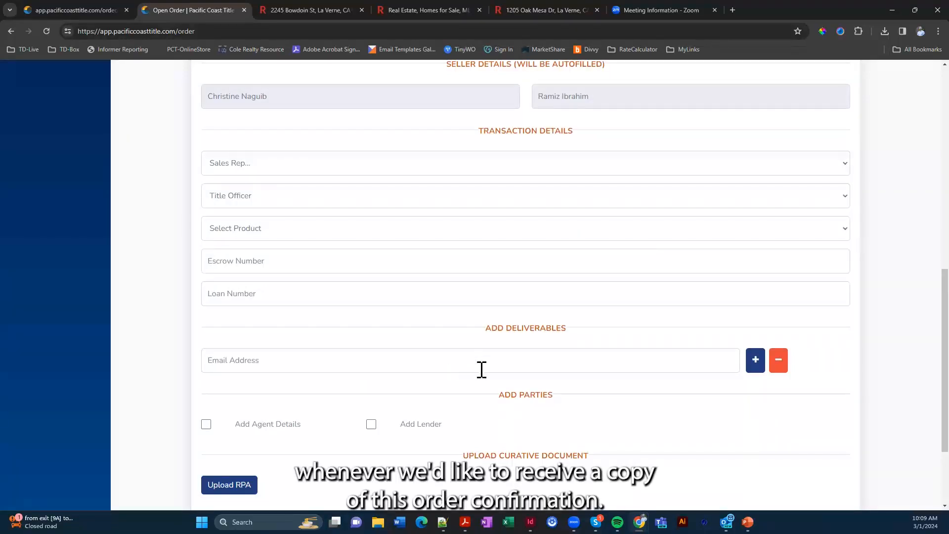
{"action": "scroll", "coordinate": [489, 351], "scroll_direction": "up", "scroll_amount": 1}
{"action": "scroll", "coordinate": [490, 348], "scroll_direction": "up", "scroll_amount": 1}
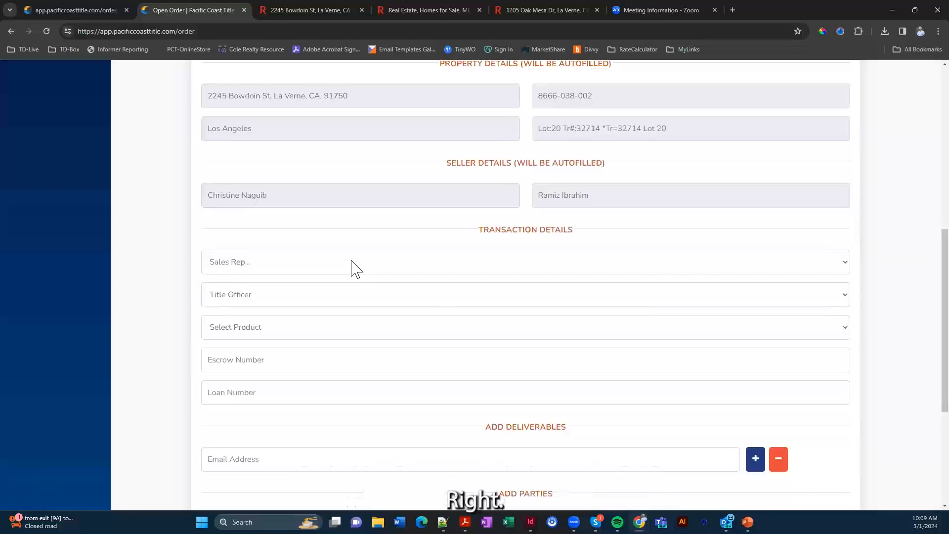
Assign a sales rep and a title officer to the order from their dropdown lists
{"action": "left_click", "coordinate": [352, 263]}
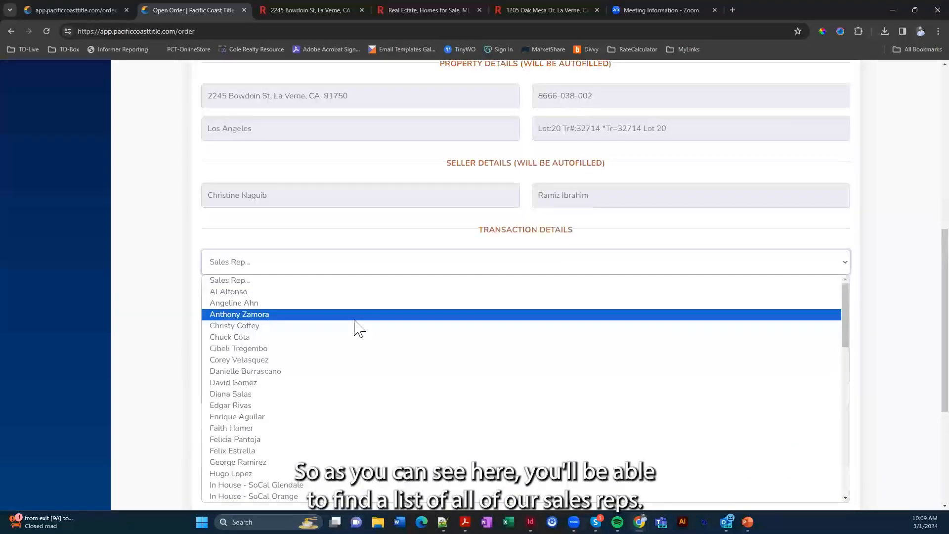
{"action": "scroll", "coordinate": [354, 339], "scroll_direction": "down", "scroll_amount": 7}
{"action": "scroll", "coordinate": [327, 363], "scroll_direction": "down", "scroll_amount": 2}
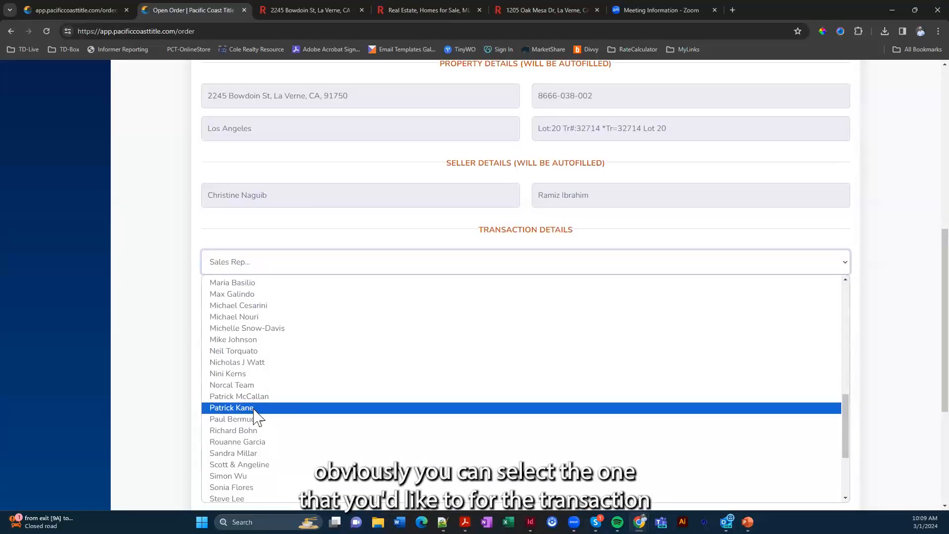
{"action": "left_click", "coordinate": [255, 410]}
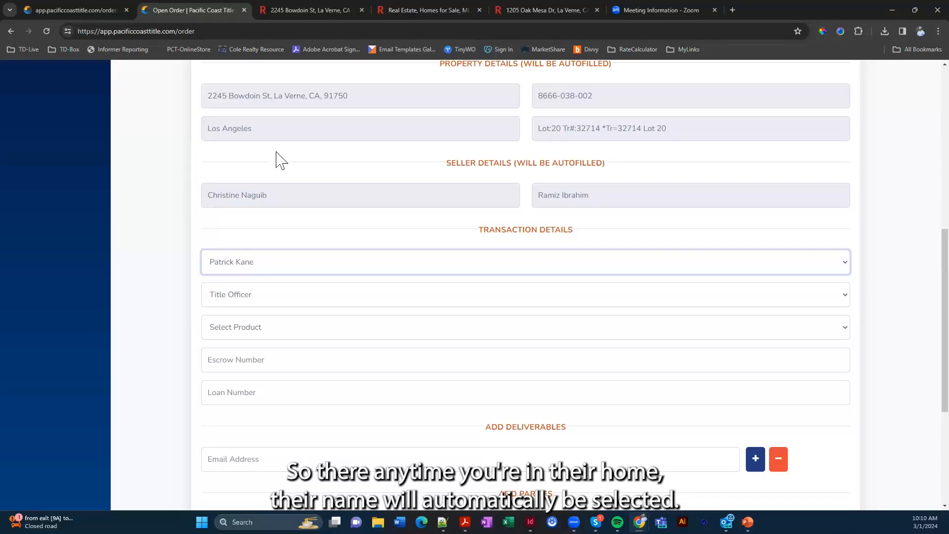
{"action": "left_click", "coordinate": [314, 295]}
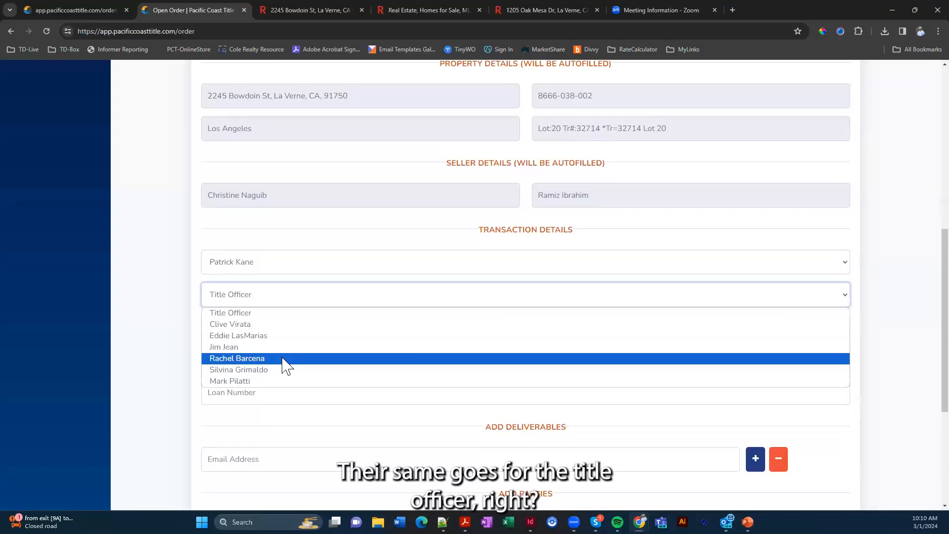
{"action": "left_click", "coordinate": [283, 357]}
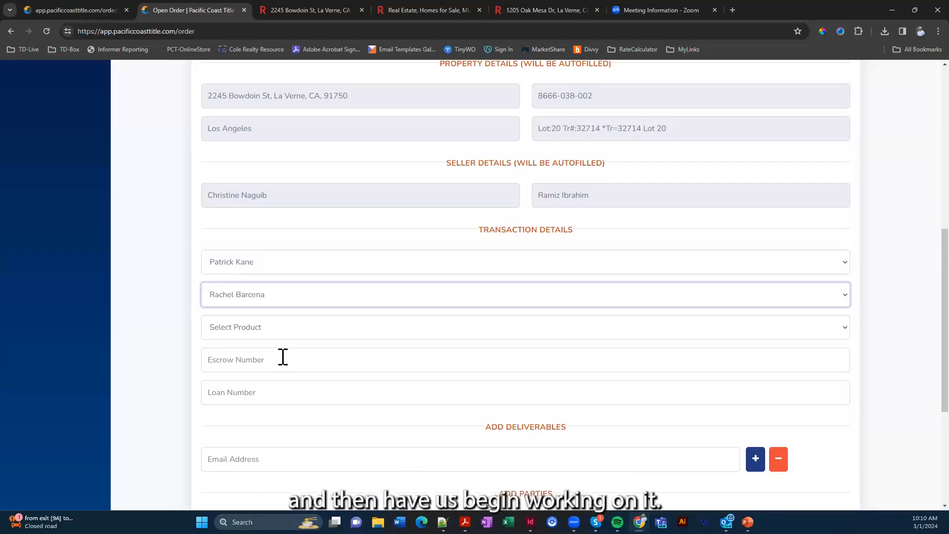
Choose Sale: Title Only (Outside Escrow) as the order's product
{"action": "left_click", "coordinate": [302, 333]}
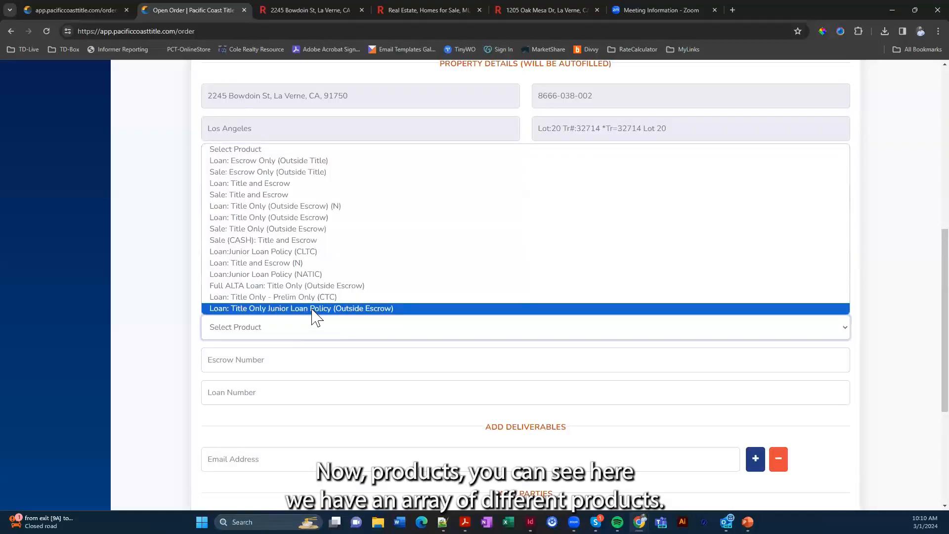
{"action": "key", "text": "Up"}
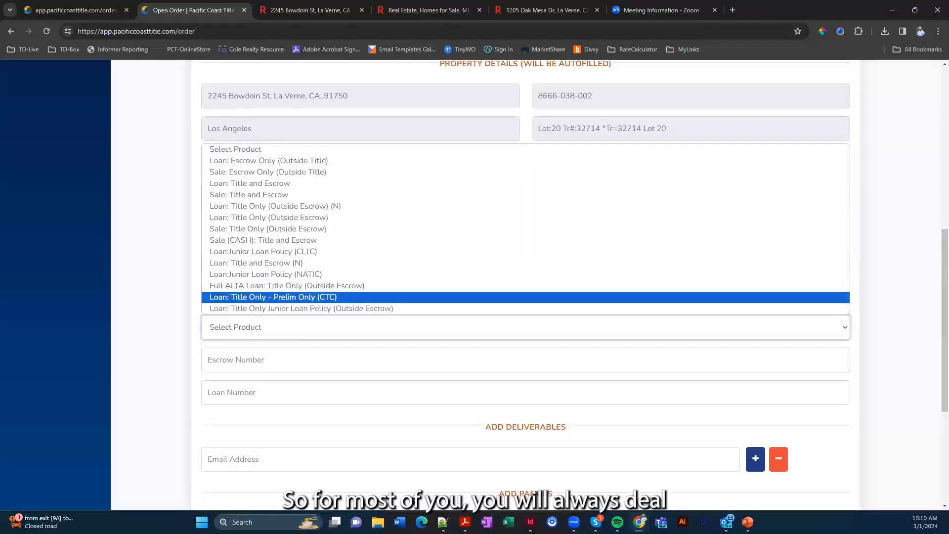
{"action": "key", "text": "Escape"}
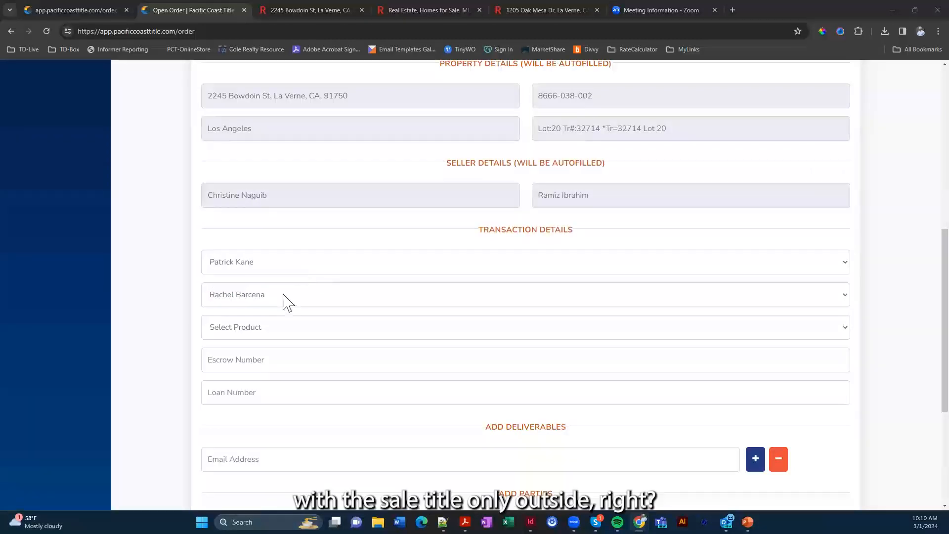
{"action": "left_click", "coordinate": [270, 333]}
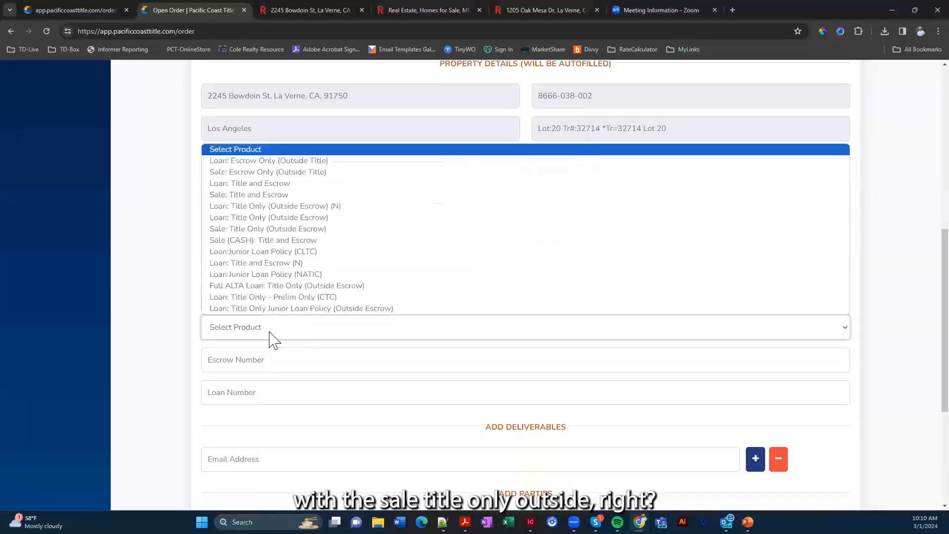
{"action": "left_click", "coordinate": [265, 229]}
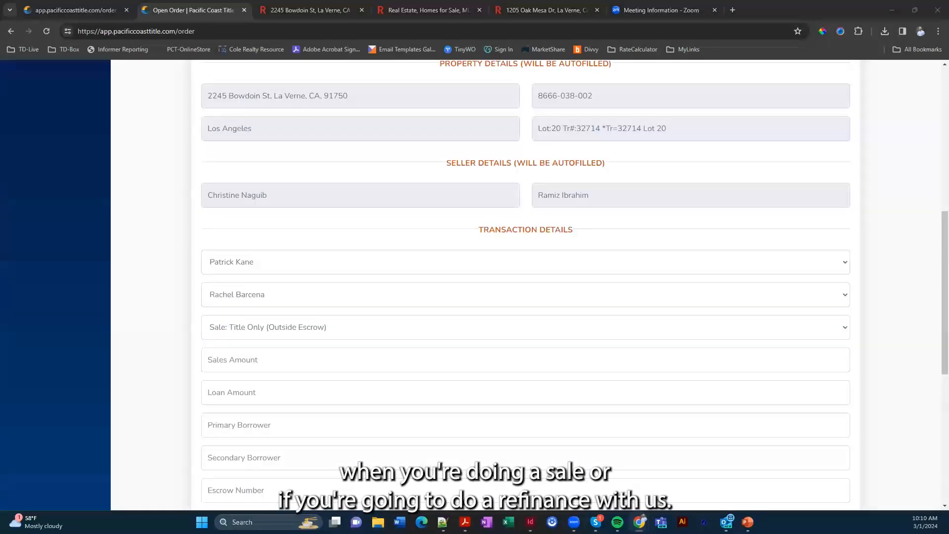
{"action": "left_click", "coordinate": [377, 328]}
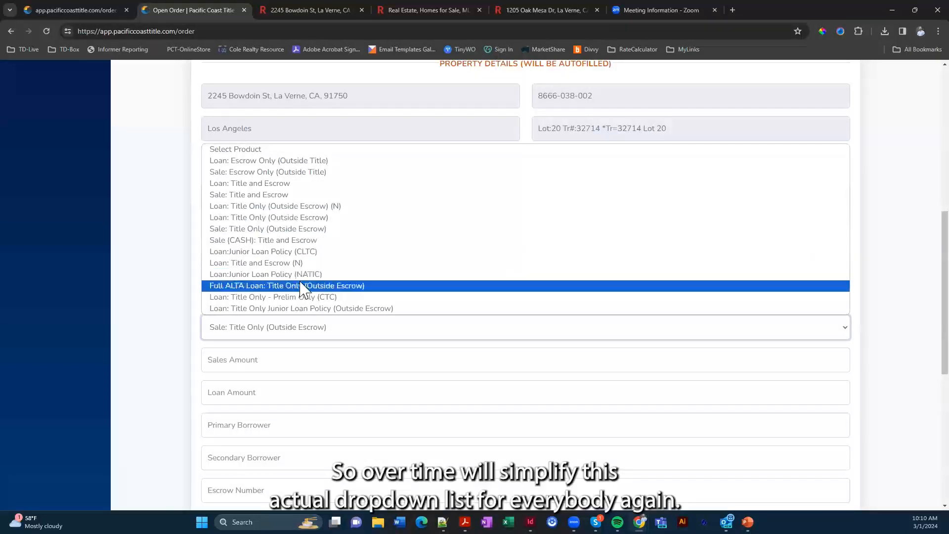
{"action": "left_click", "coordinate": [188, 335]}
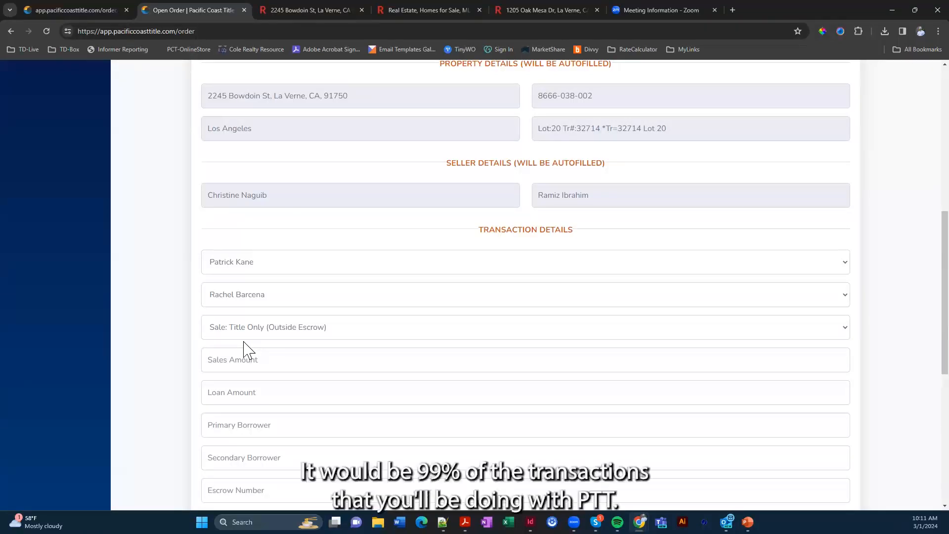
{"action": "scroll", "coordinate": [259, 348], "scroll_direction": "down", "scroll_amount": 1}
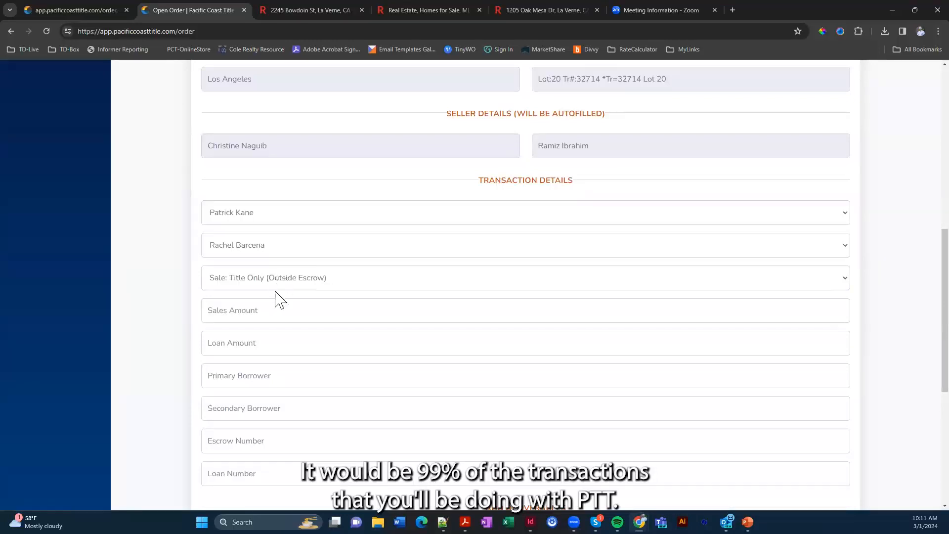
Enter sales amount 810,000, loan amount 10, primary borrower Generic Buyer, and an escrow number
{"action": "left_click", "coordinate": [270, 310]}
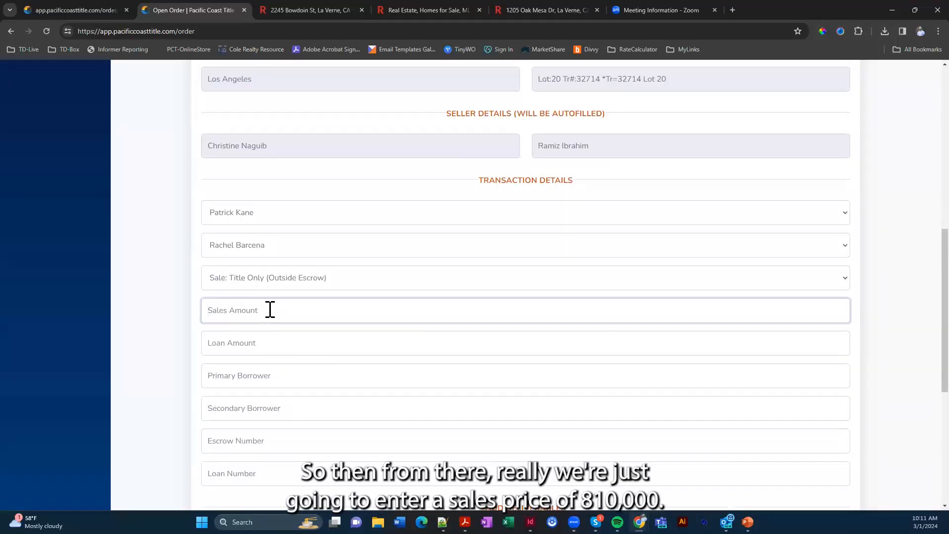
{"action": "type", "text": "810,000"}
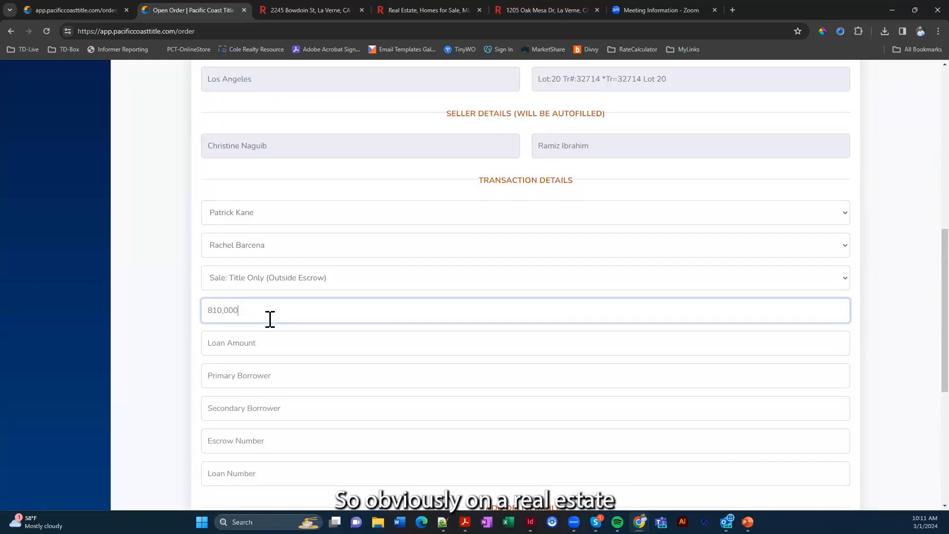
{"action": "left_click", "coordinate": [256, 343]}
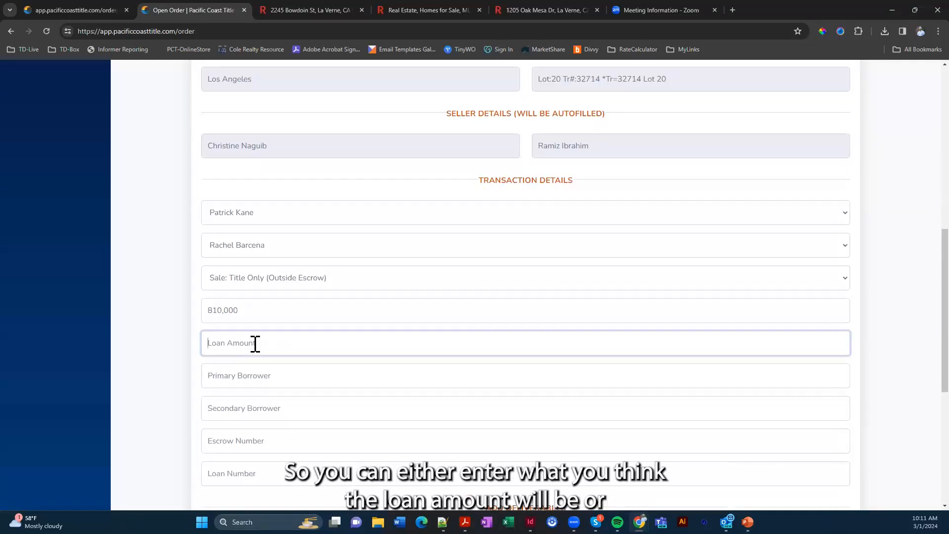
{"action": "type", "text": "10"}
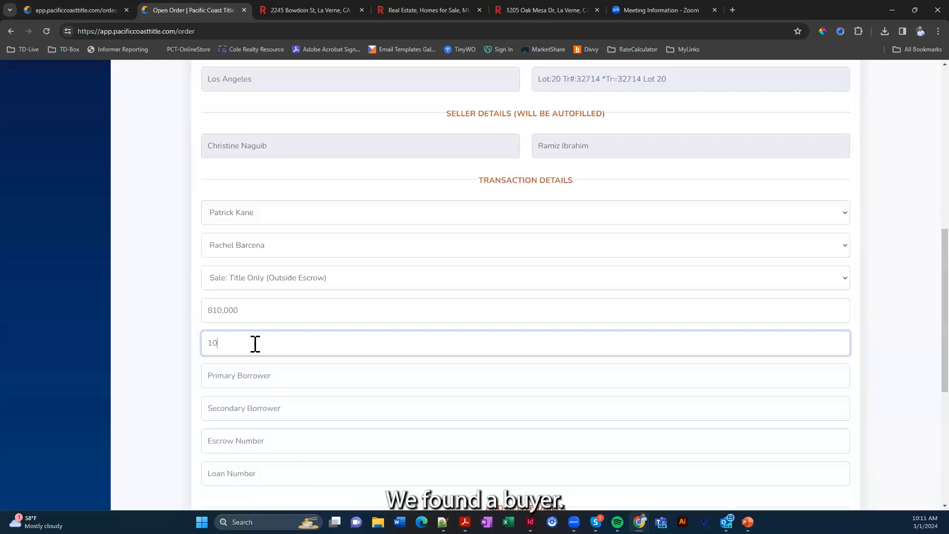
{"action": "left_click", "coordinate": [271, 376]}
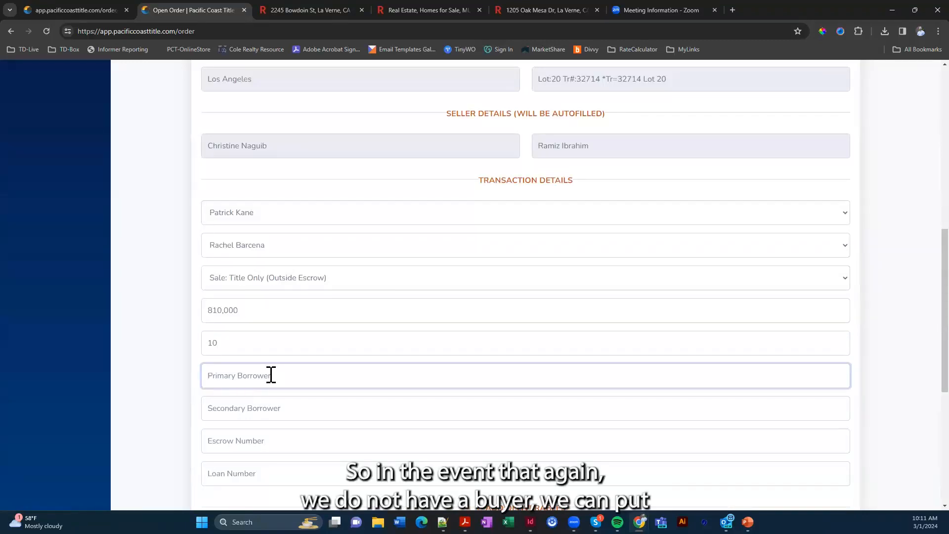
{"action": "type", "text": "Generic Buyer"}
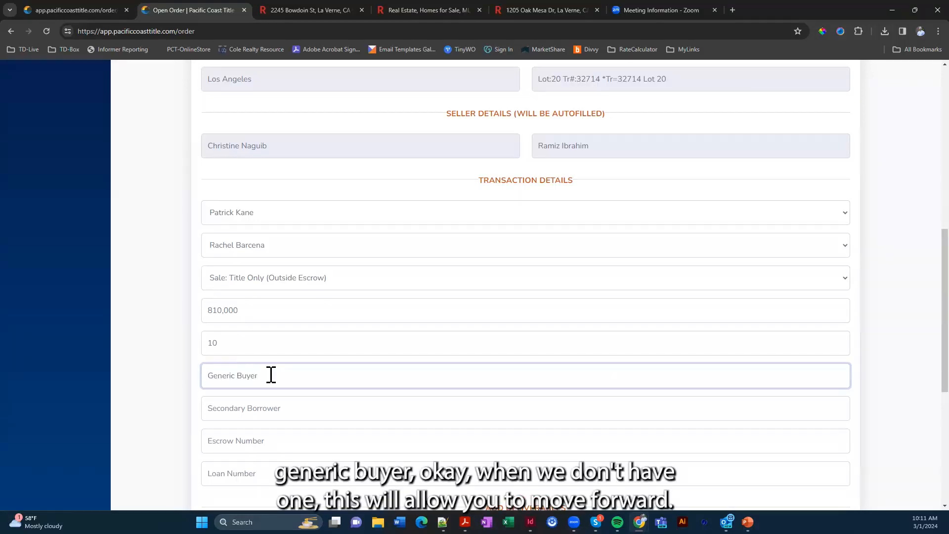
{"action": "scroll", "coordinate": [271, 375], "scroll_direction": "down", "scroll_amount": 2}
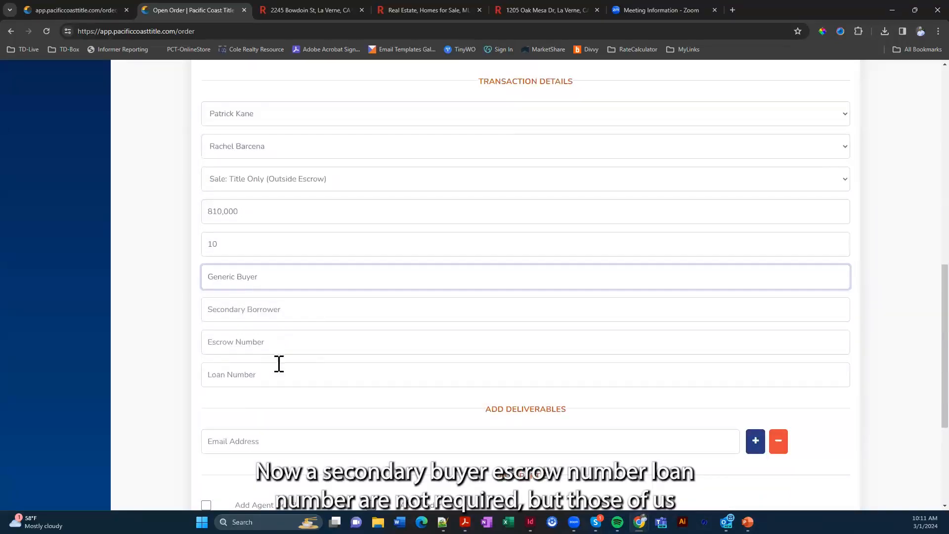
{"action": "left_click", "coordinate": [287, 342]}
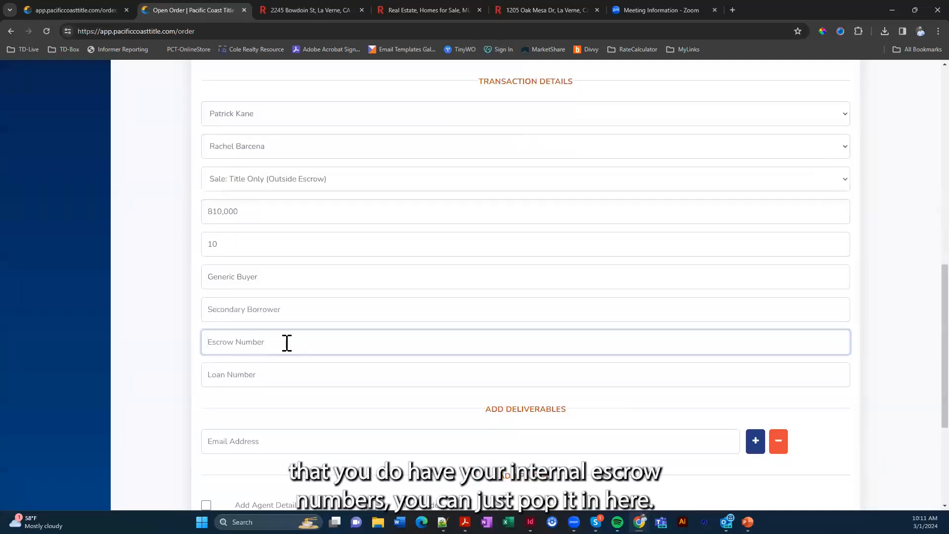
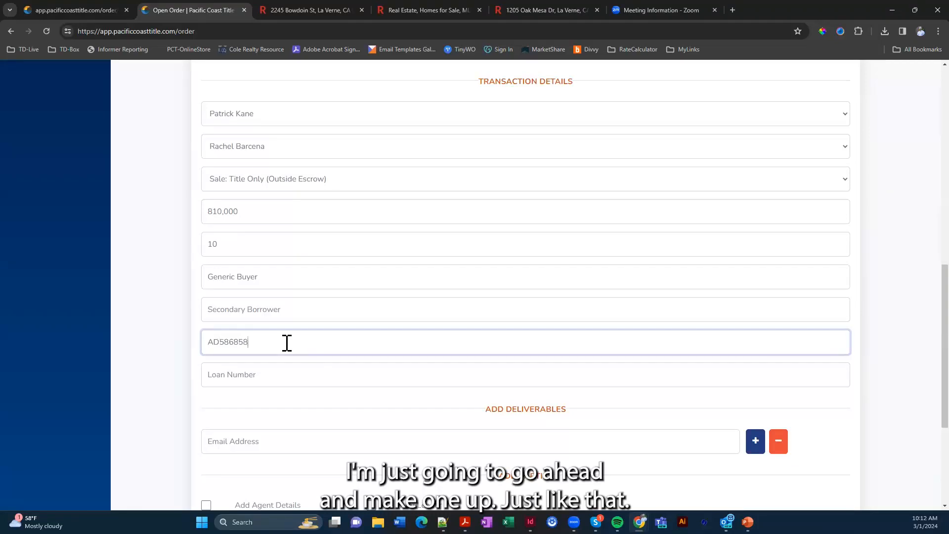
{"action": "scroll", "coordinate": [445, 349], "scroll_direction": "down", "scroll_amount": 3}
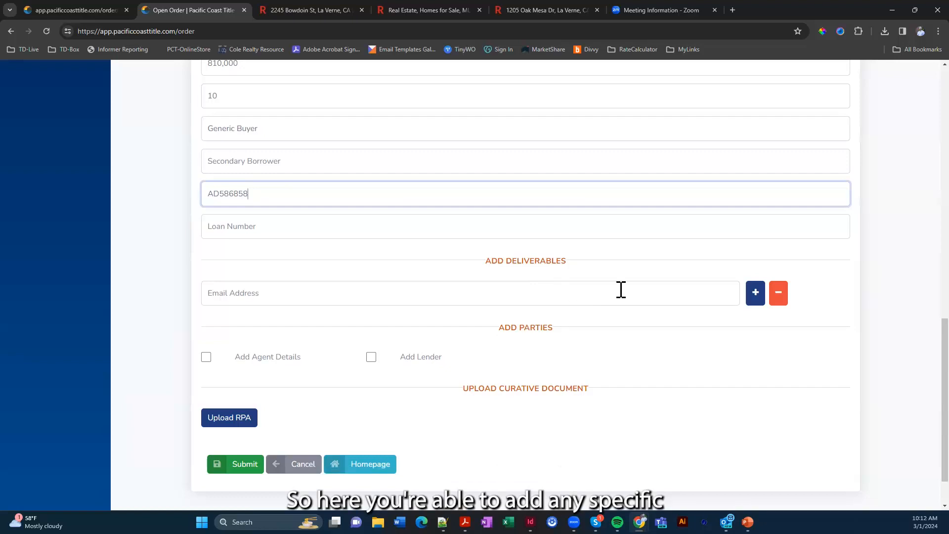
Enter one deliverables e-mail address, removing the extra empty row added afterward
{"action": "left_click", "coordinate": [653, 295]}
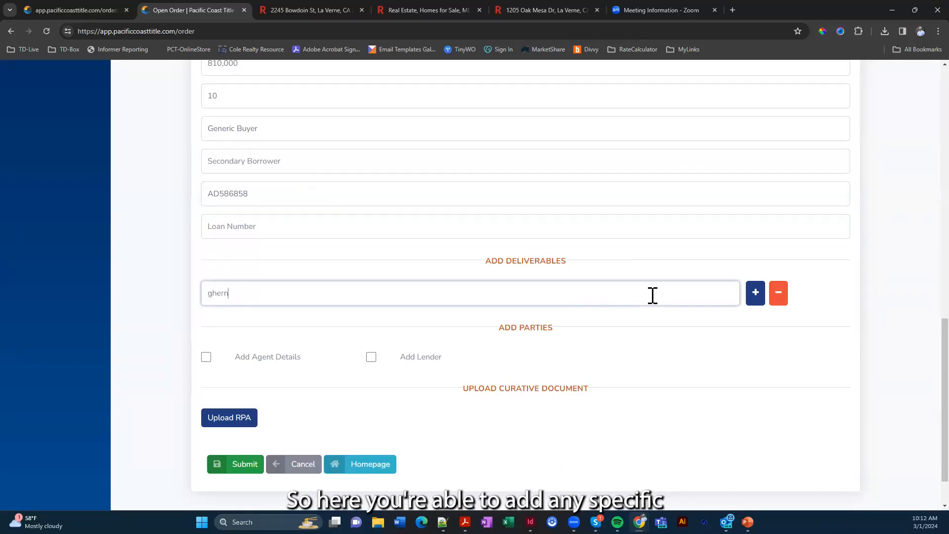
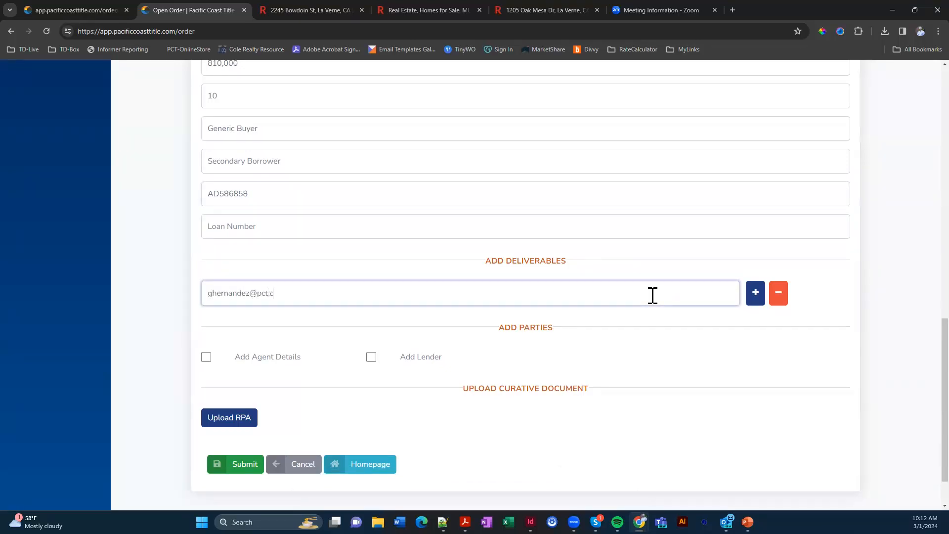
{"action": "left_click", "coordinate": [756, 297]}
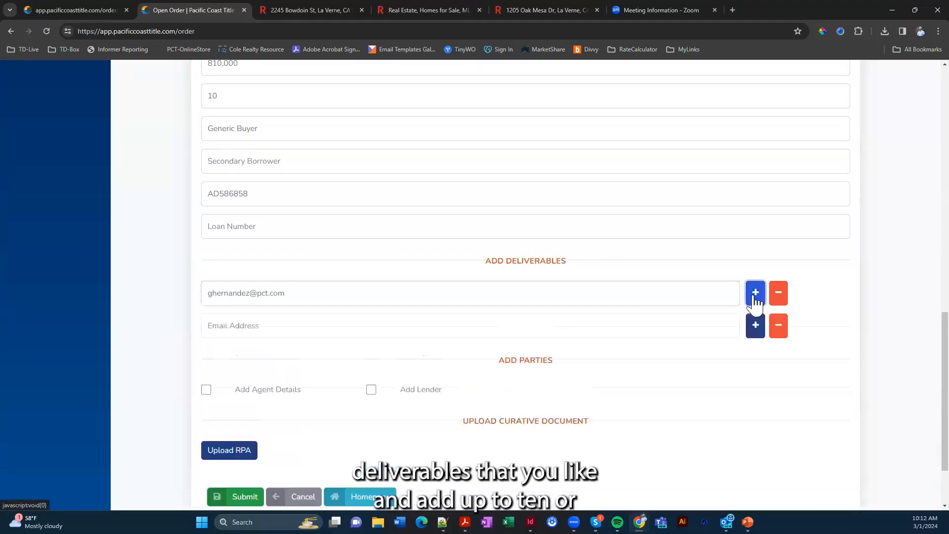
{"action": "left_click", "coordinate": [780, 328]}
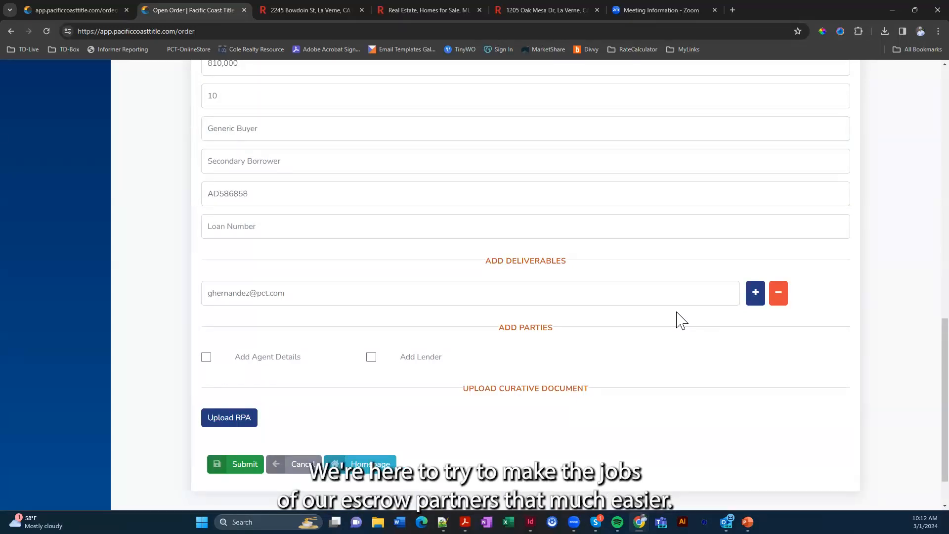
Enable agent details, try a buyer's agent name, then clear it and turn agent details off
{"action": "left_click", "coordinate": [206, 357]}
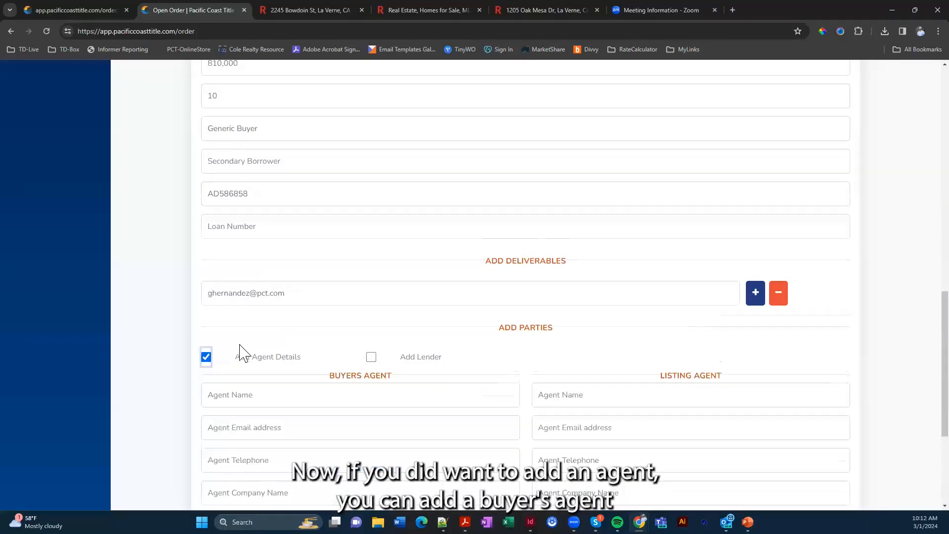
{"action": "scroll", "coordinate": [267, 346], "scroll_direction": "down", "scroll_amount": 2}
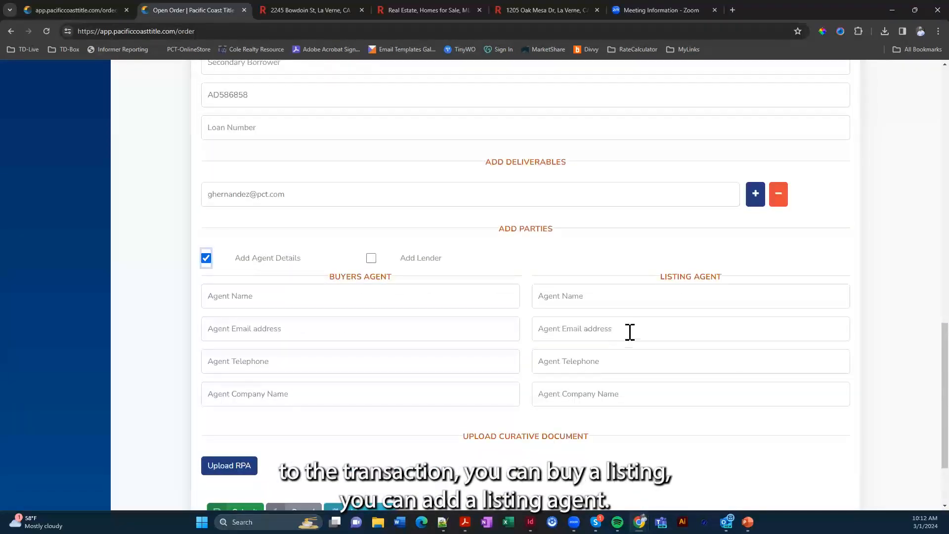
{"action": "left_click", "coordinate": [445, 296]}
{"action": "type", "text": "John"}
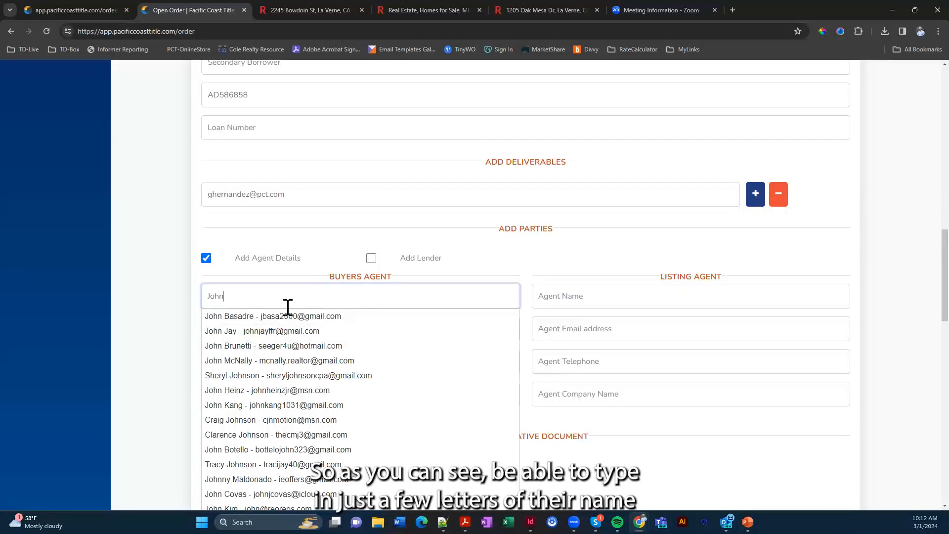
{"action": "key", "text": "BackSpace"}
{"action": "key", "text": "BackSpace"}
{"action": "key", "text": "BackSpace"}
{"action": "key", "text": "BackSpace"}
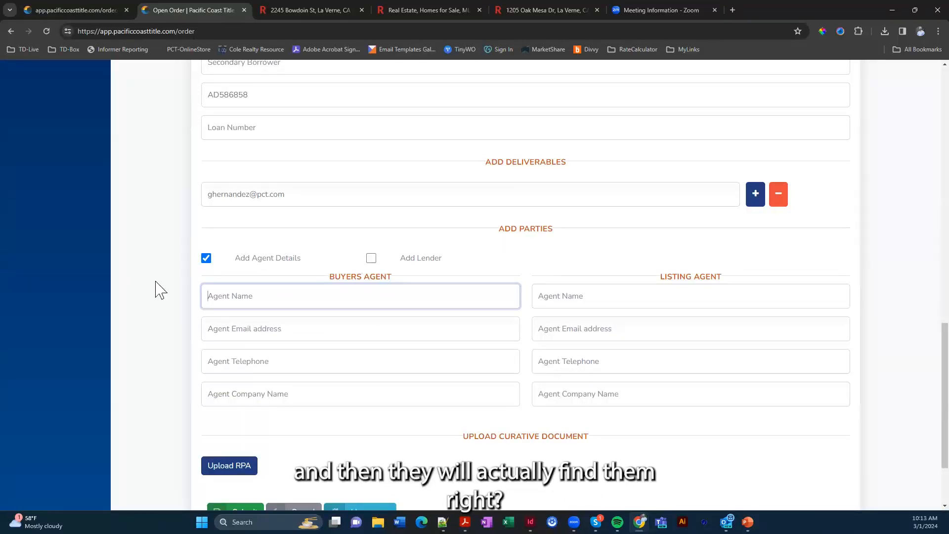
{"action": "left_click", "coordinate": [205, 259]}
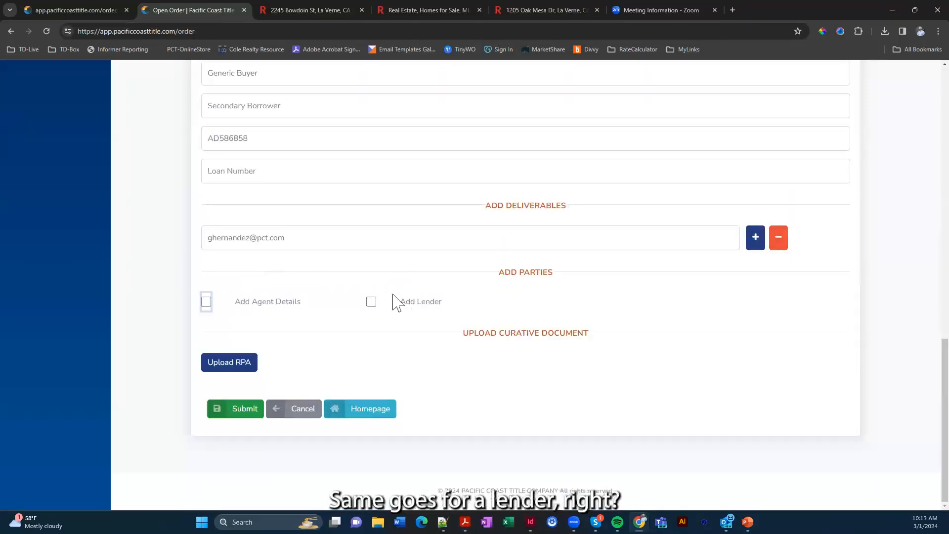
Try a lender entry (Loan Amer), clear it, drop the lender, and submit the order
{"action": "left_click", "coordinate": [371, 302]}
{"action": "left_click", "coordinate": [331, 332]}
{"action": "type", "text": "Loan Amer"}
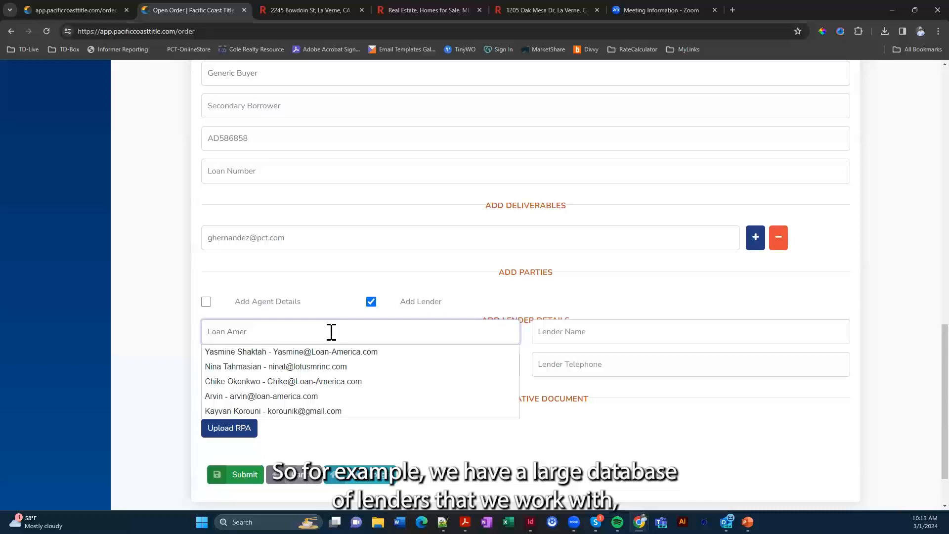
{"action": "scroll", "coordinate": [346, 356], "scroll_direction": "down", "scroll_amount": 1}
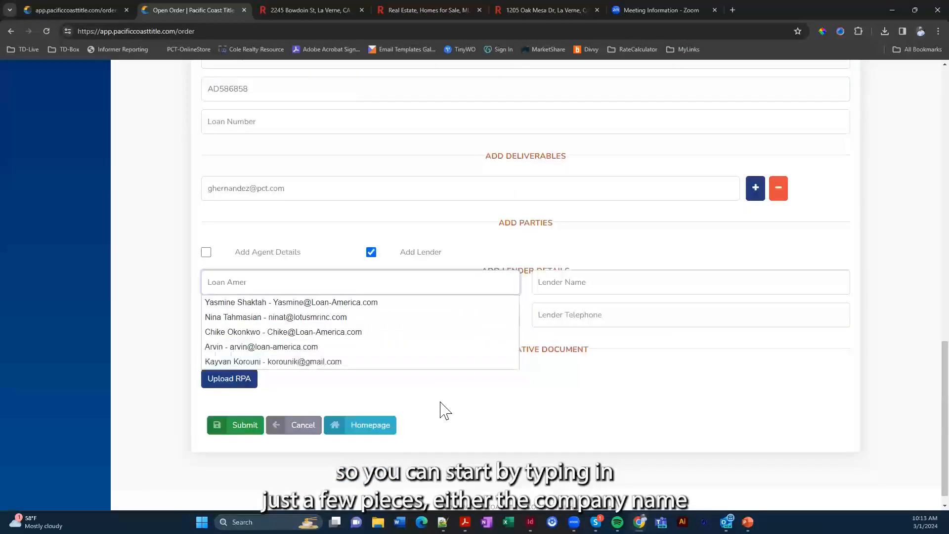
{"action": "scroll", "coordinate": [452, 402], "scroll_direction": "up", "scroll_amount": 1}
{"action": "left_click", "coordinate": [504, 436]}
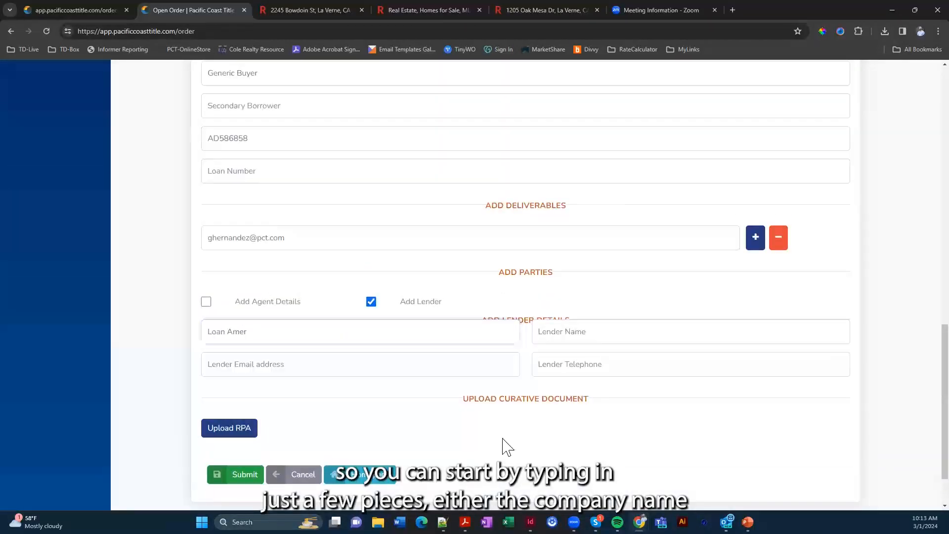
{"action": "left_click_drag", "start_coordinate": [301, 333], "coordinate": [201, 333]}
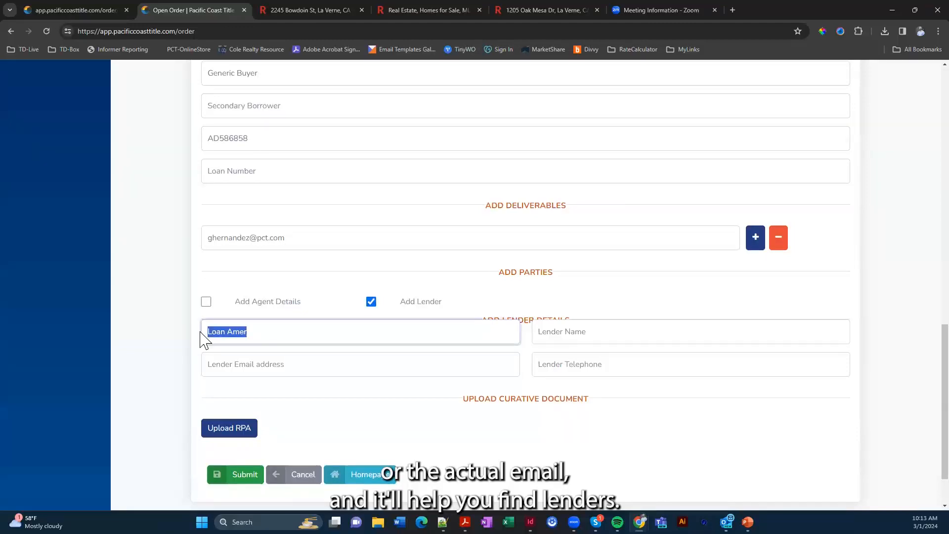
{"action": "key", "text": "BackSpace"}
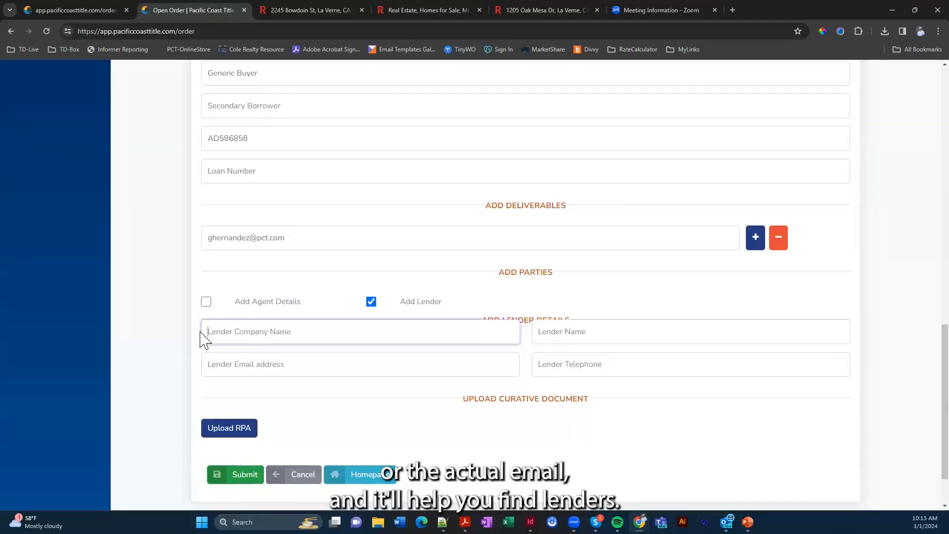
{"action": "left_click", "coordinate": [371, 302]}
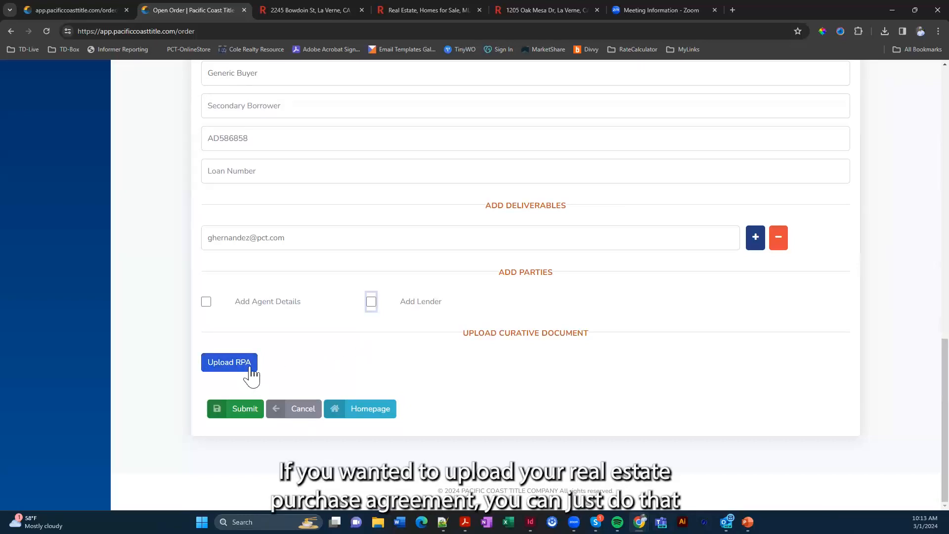
{"action": "left_click", "coordinate": [244, 418]}
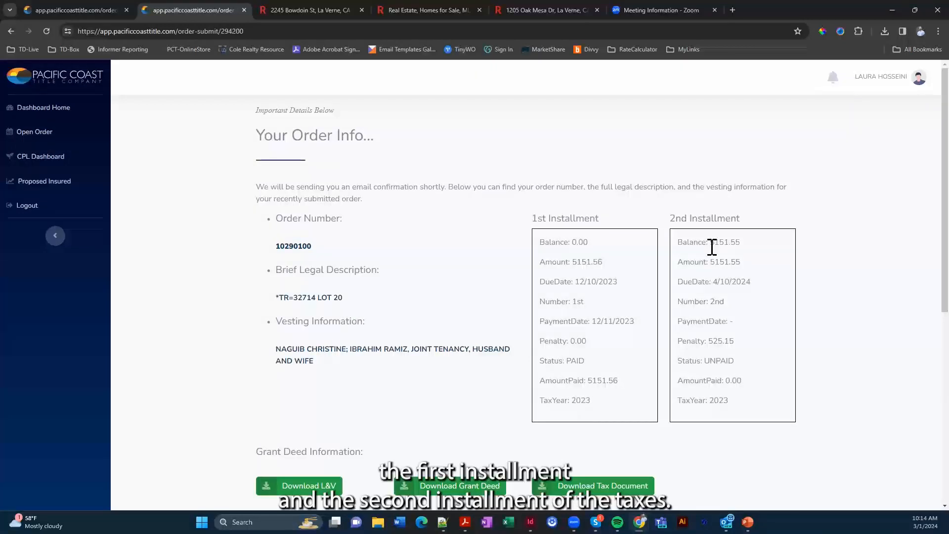
Scroll the order confirmation to Grant Deed Information and download the L&V document
{"action": "scroll", "coordinate": [711, 258], "scroll_direction": "down", "scroll_amount": 2}
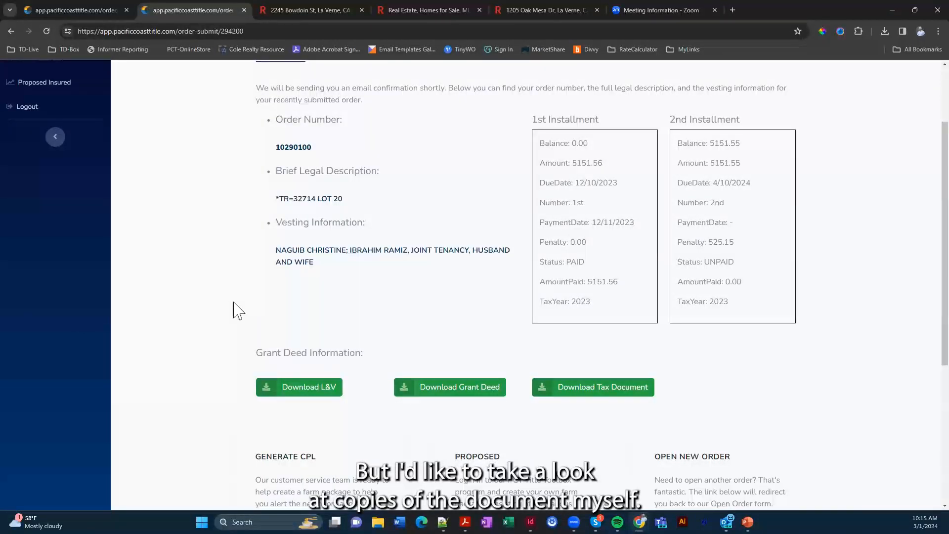
{"action": "left_click", "coordinate": [309, 388]}
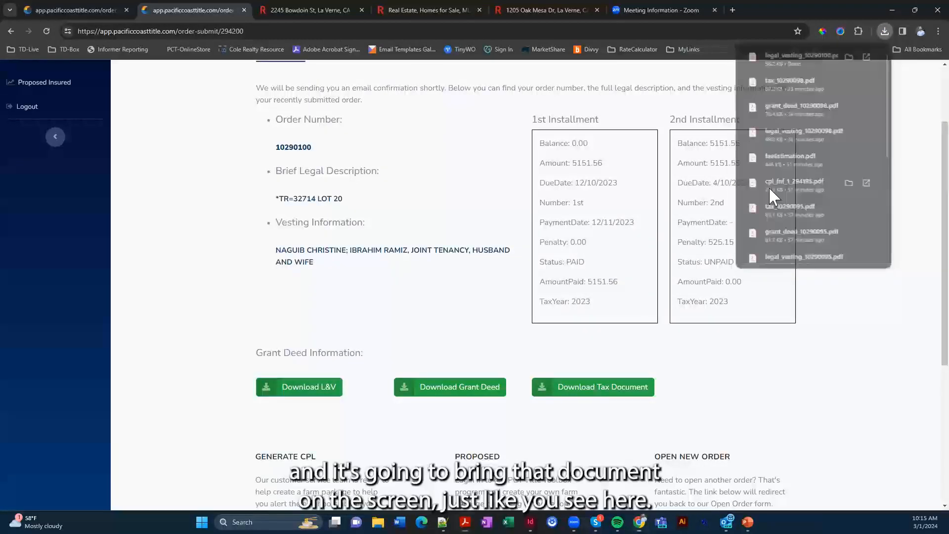
Open the legal_vesting PDF in Acrobat, read its ownership and tax details, then minimize Acrobat
{"action": "left_click", "coordinate": [770, 186]}
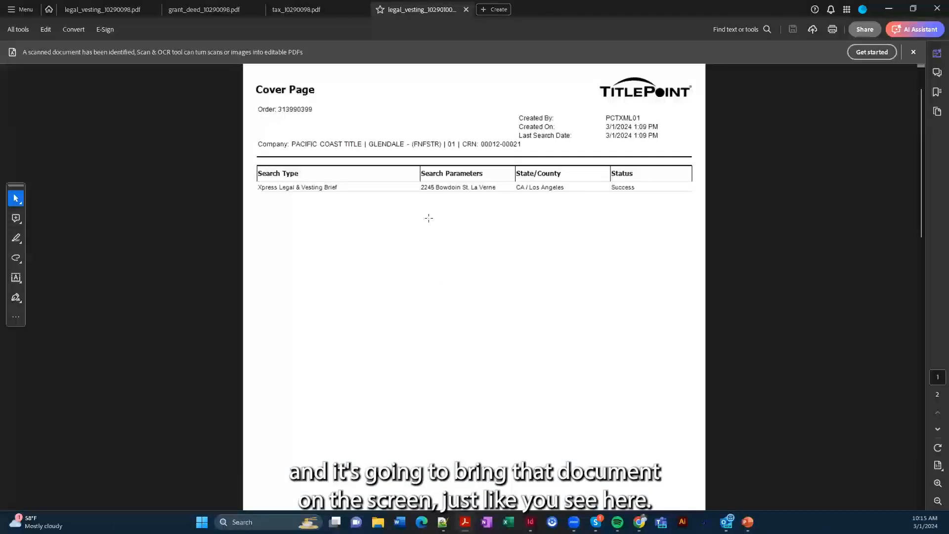
{"action": "scroll", "coordinate": [430, 217], "scroll_direction": "down", "scroll_amount": 10}
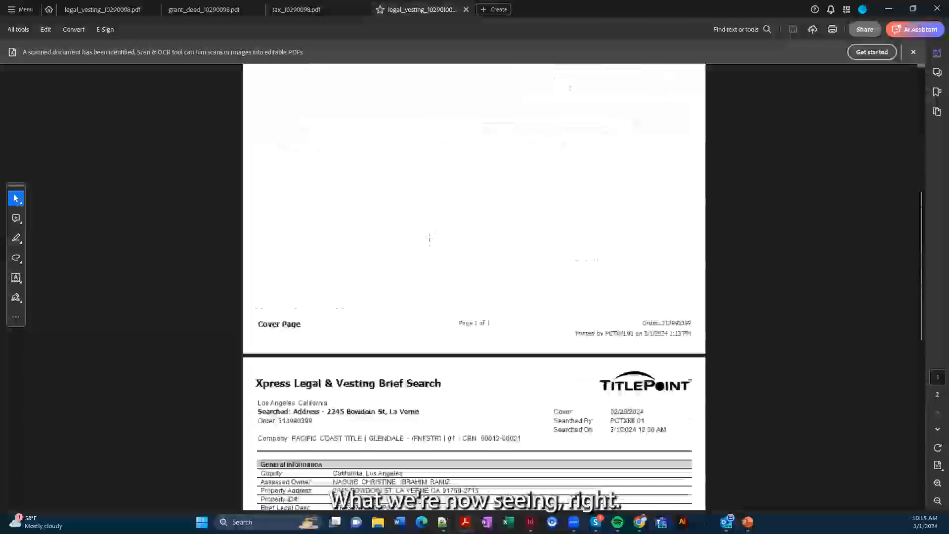
{"action": "scroll", "coordinate": [431, 249], "scroll_direction": "down", "scroll_amount": 3}
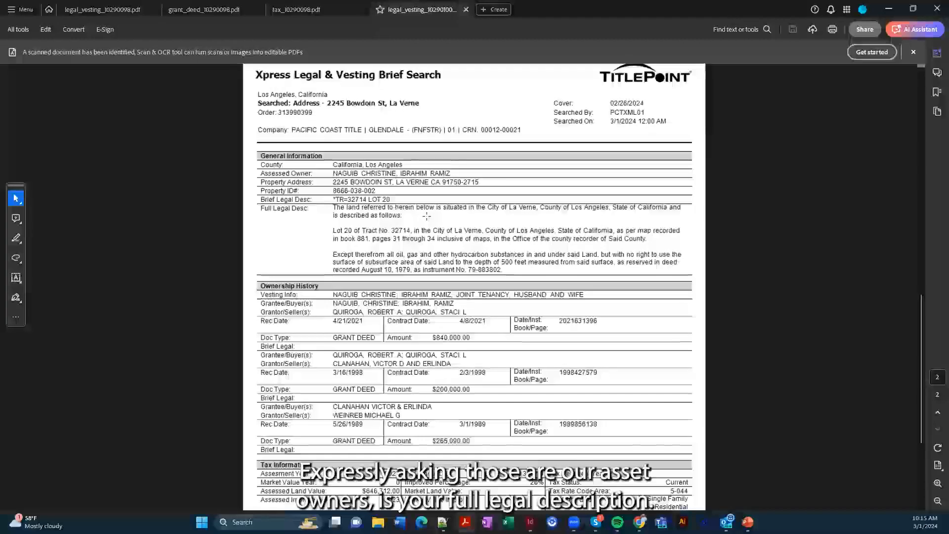
{"action": "scroll", "coordinate": [427, 216], "scroll_direction": "down", "scroll_amount": 1}
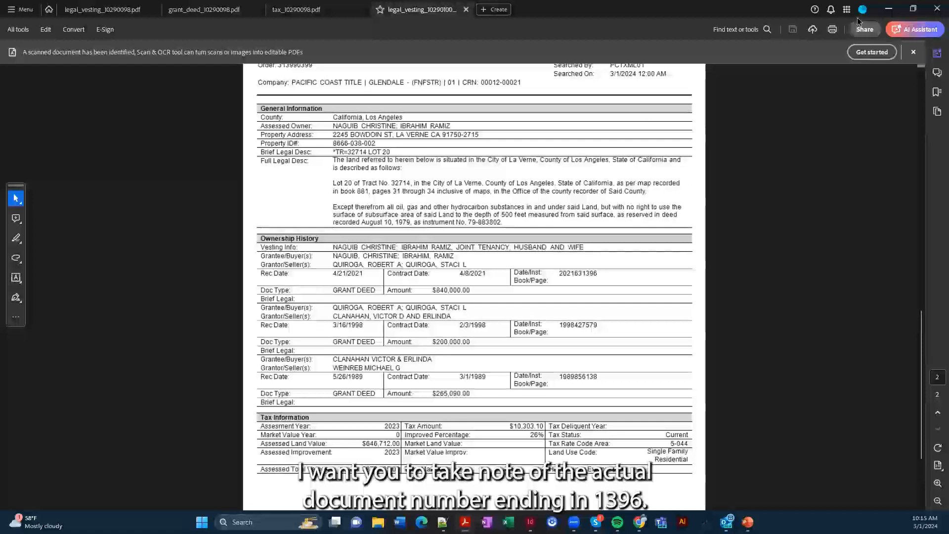
{"action": "left_click", "coordinate": [888, 9]}
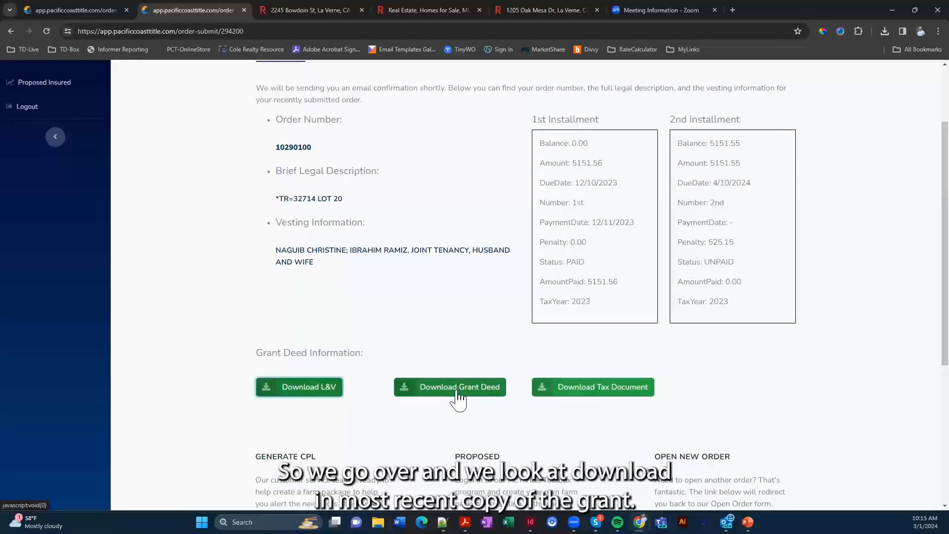
Download the latest grant deed, read through it in Acrobat, then minimize Acrobat
{"action": "left_click", "coordinate": [457, 393]}
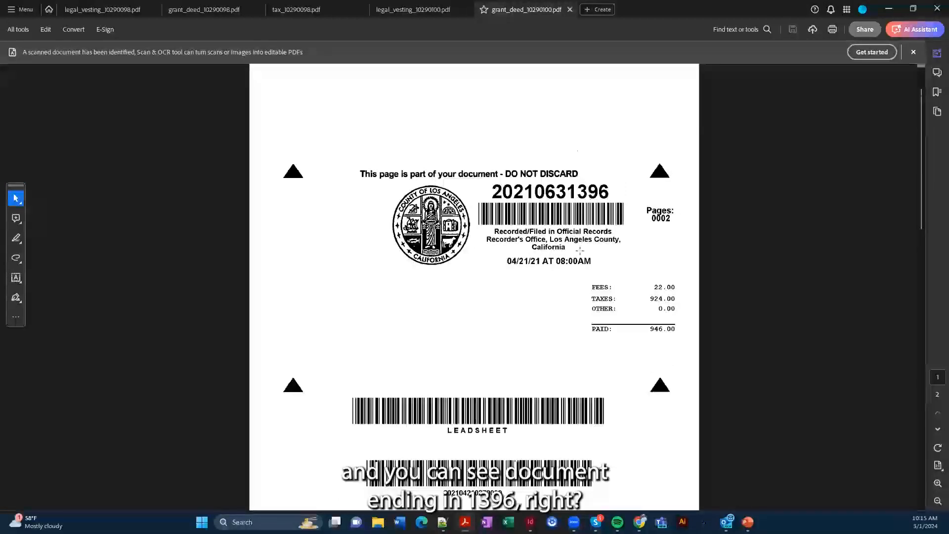
{"action": "scroll", "coordinate": [574, 253], "scroll_direction": "down", "scroll_amount": 5}
{"action": "scroll", "coordinate": [561, 267], "scroll_direction": "down", "scroll_amount": 1}
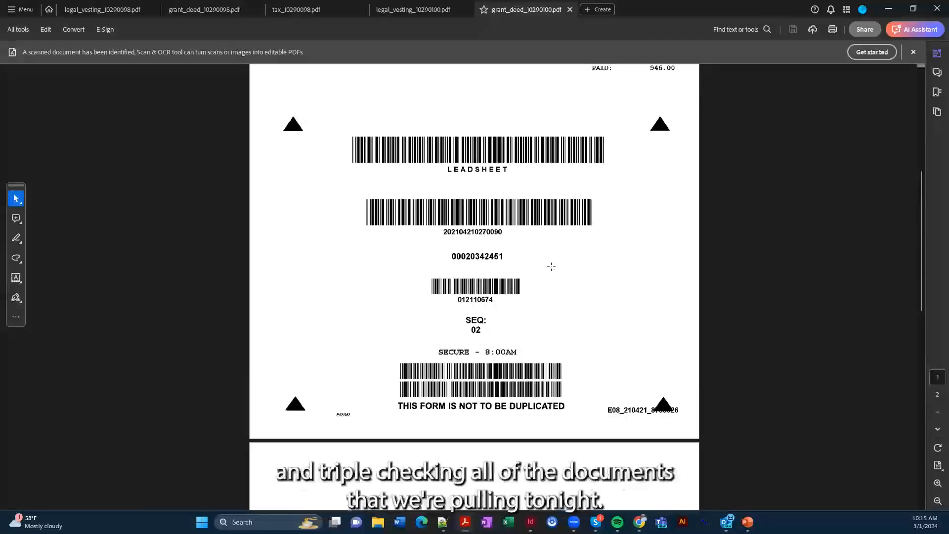
{"action": "scroll", "coordinate": [544, 267], "scroll_direction": "down", "scroll_amount": 4}
{"action": "scroll", "coordinate": [538, 247], "scroll_direction": "down", "scroll_amount": 4}
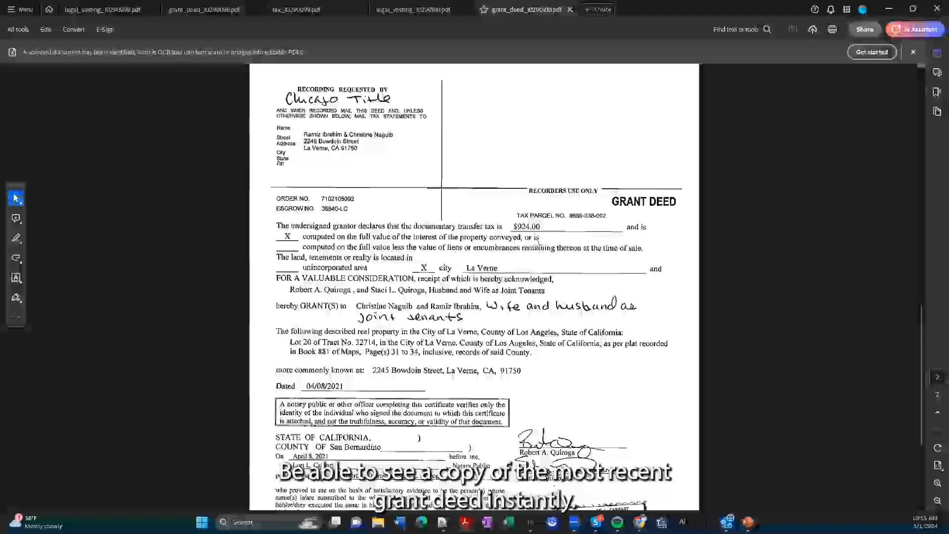
{"action": "scroll", "coordinate": [475, 287], "scroll_direction": "down", "scroll_amount": 2}
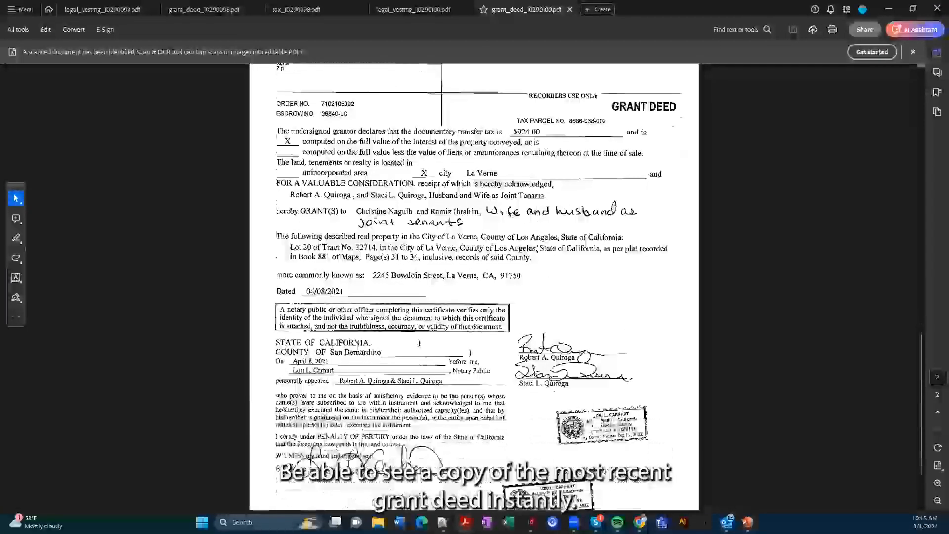
{"action": "scroll", "coordinate": [539, 256], "scroll_direction": "down", "scroll_amount": 1}
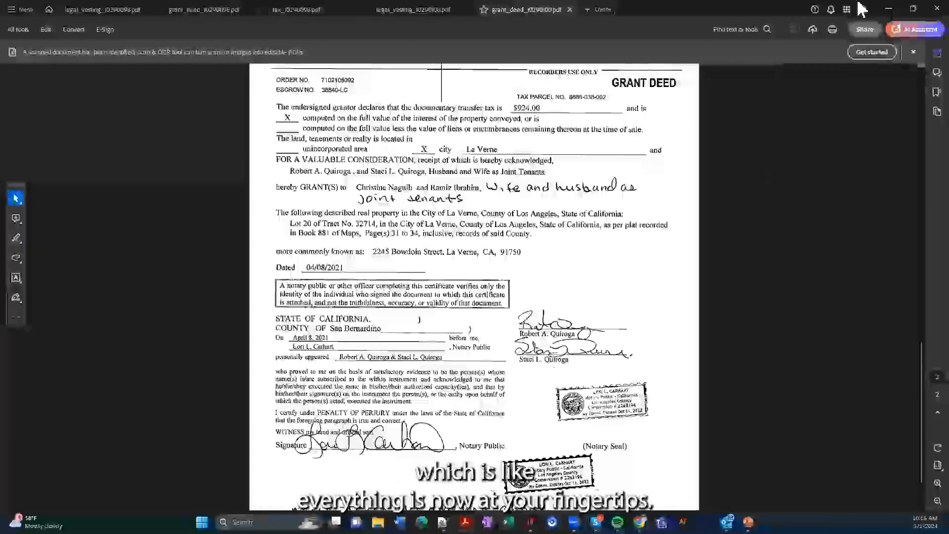
{"action": "left_click", "coordinate": [888, 9]}
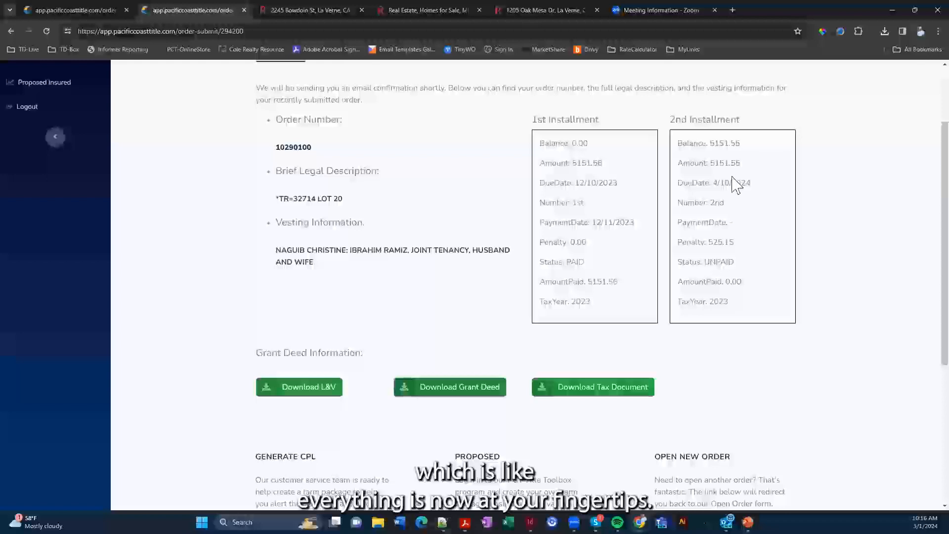
Download the tax document, review its installments and lien charges in Acrobat, then minimize
{"action": "left_click", "coordinate": [595, 394]}
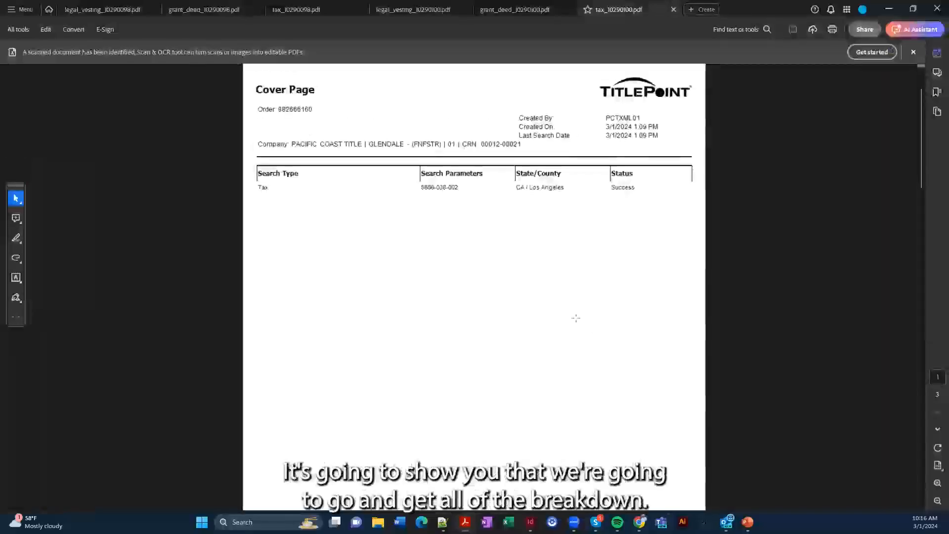
{"action": "scroll", "coordinate": [543, 277], "scroll_direction": "down", "scroll_amount": 3}
{"action": "scroll", "coordinate": [542, 277], "scroll_direction": "down", "scroll_amount": 15}
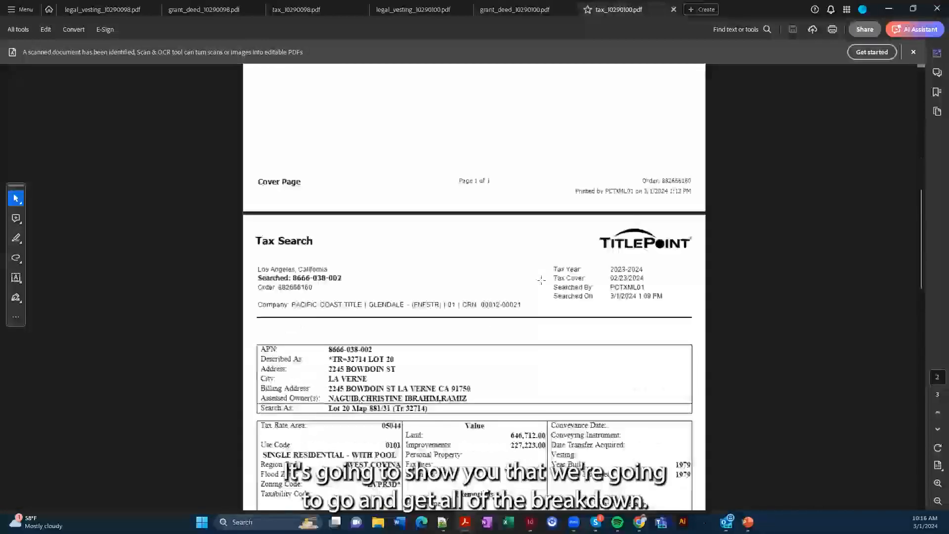
{"action": "scroll", "coordinate": [542, 282], "scroll_direction": "down", "scroll_amount": 3}
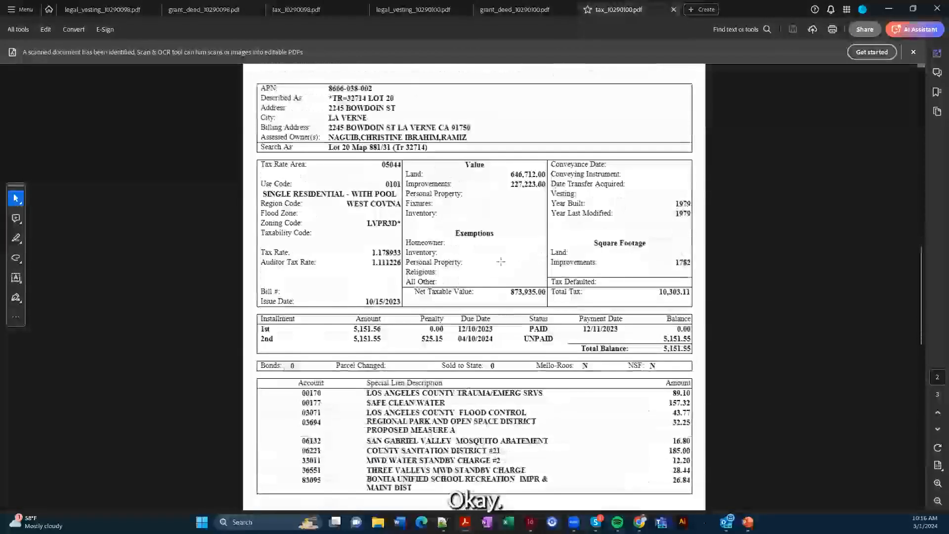
{"action": "scroll", "coordinate": [422, 226], "scroll_direction": "down", "scroll_amount": 2}
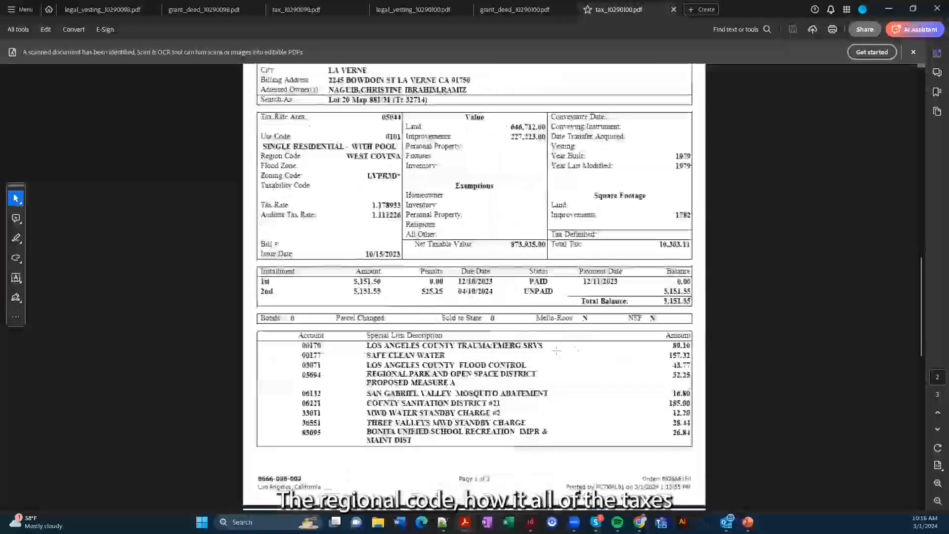
{"action": "scroll", "coordinate": [643, 343], "scroll_direction": "down", "scroll_amount": 5}
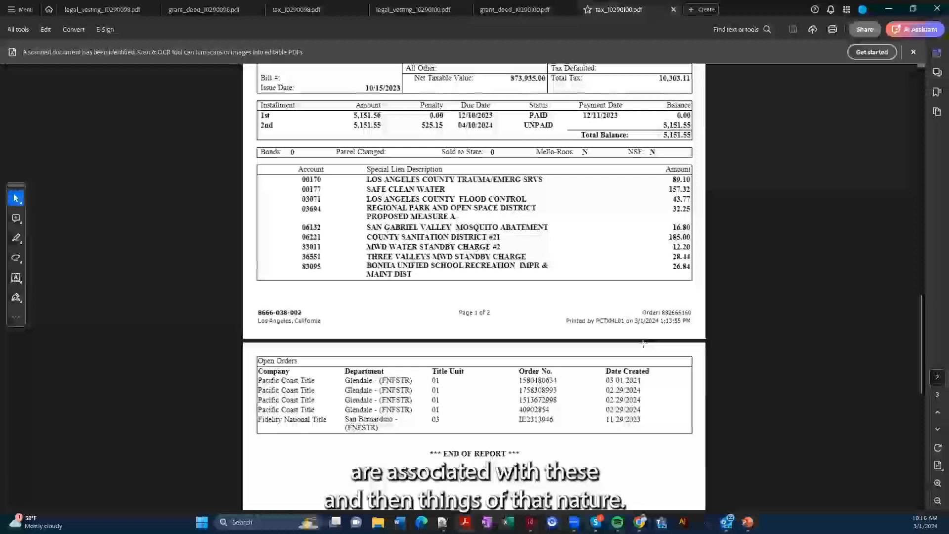
{"action": "scroll", "coordinate": [643, 343], "scroll_direction": "up", "scroll_amount": 10}
{"action": "scroll", "coordinate": [640, 340], "scroll_direction": "up", "scroll_amount": 5}
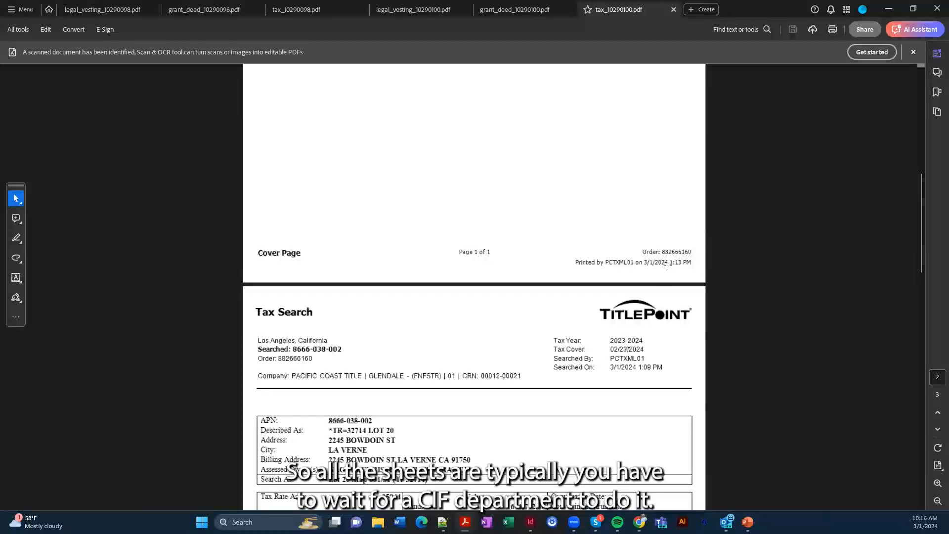
{"action": "left_click", "coordinate": [893, 14]}
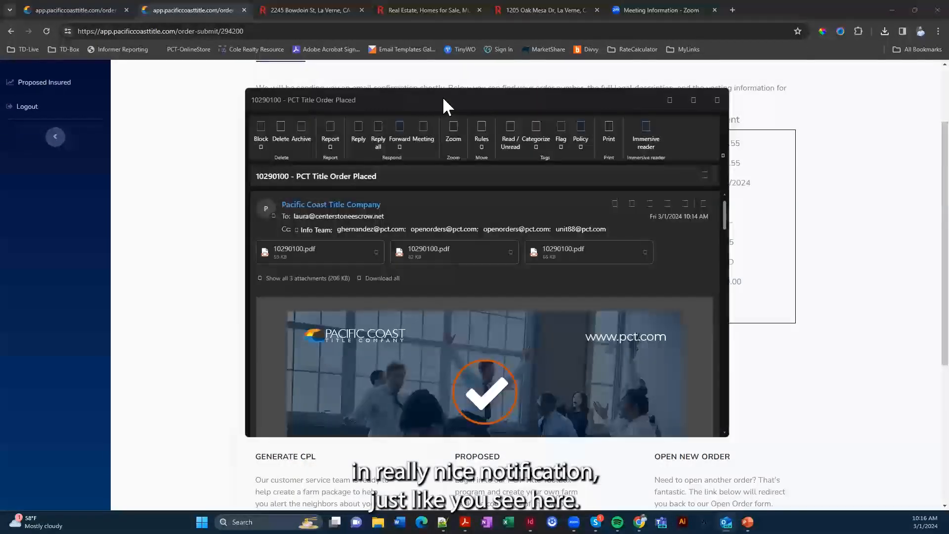
{"action": "double_click", "coordinate": [443, 99]}
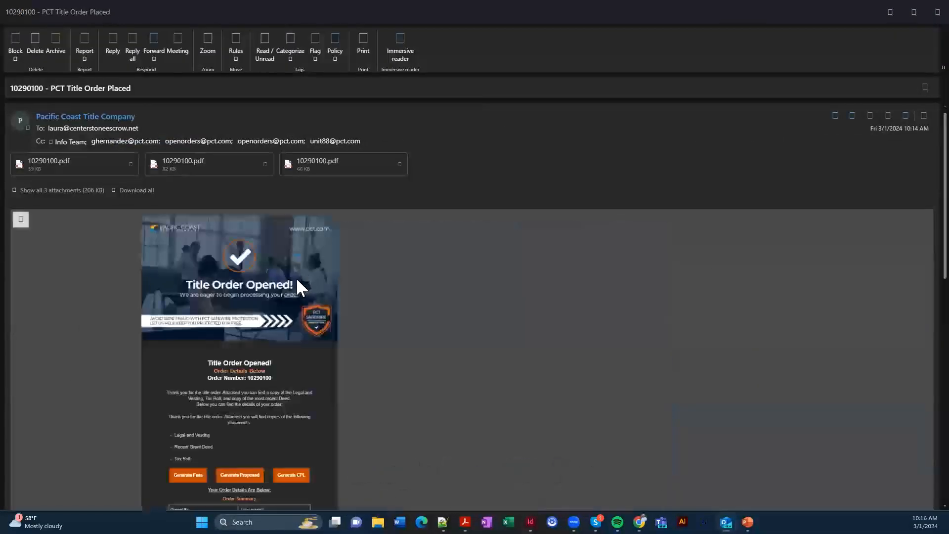
{"action": "scroll", "coordinate": [213, 280], "scroll_direction": "down", "scroll_amount": 3}
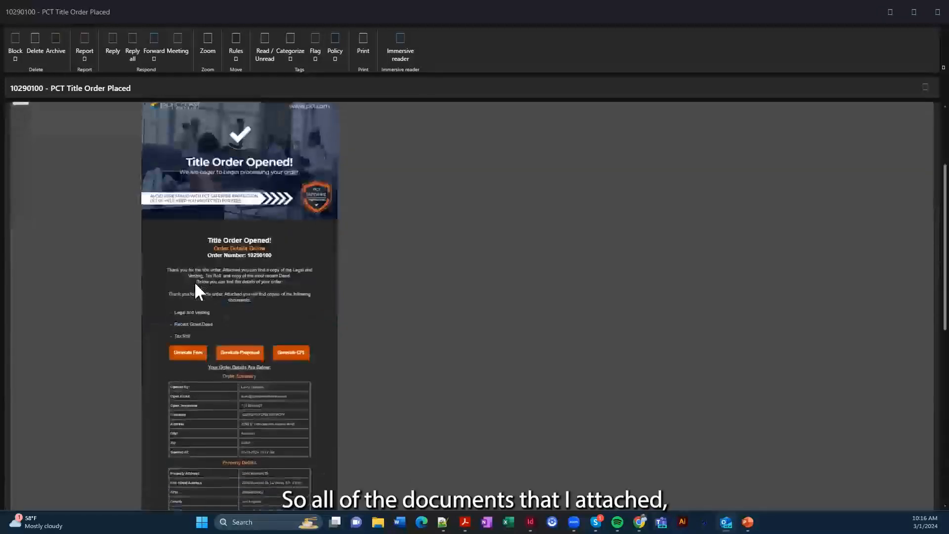
{"action": "scroll", "coordinate": [199, 281], "scroll_direction": "up", "scroll_amount": 5}
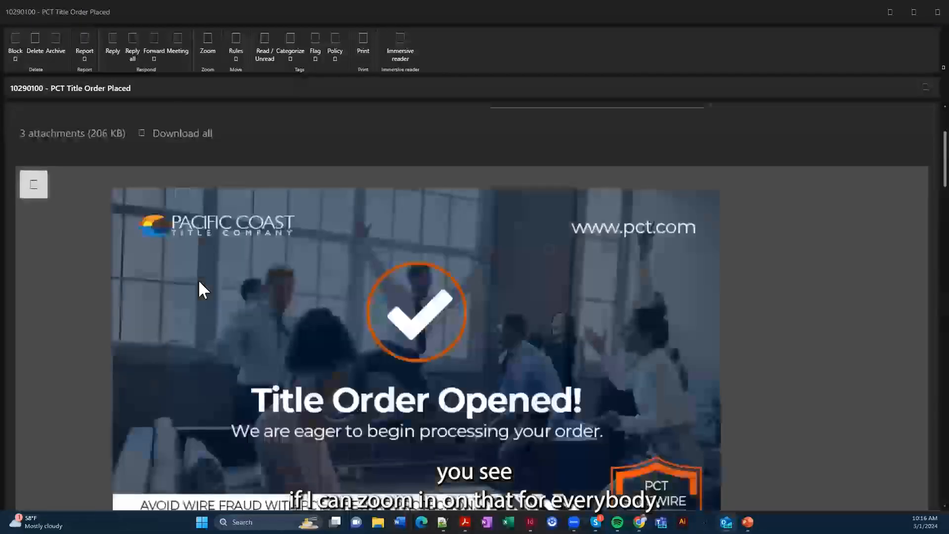
{"action": "scroll", "coordinate": [198, 281], "scroll_direction": "down", "scroll_amount": 4}
{"action": "scroll", "coordinate": [198, 281], "scroll_direction": "up", "scroll_amount": 2}
{"action": "scroll", "coordinate": [136, 193], "scroll_direction": "up", "scroll_amount": 3}
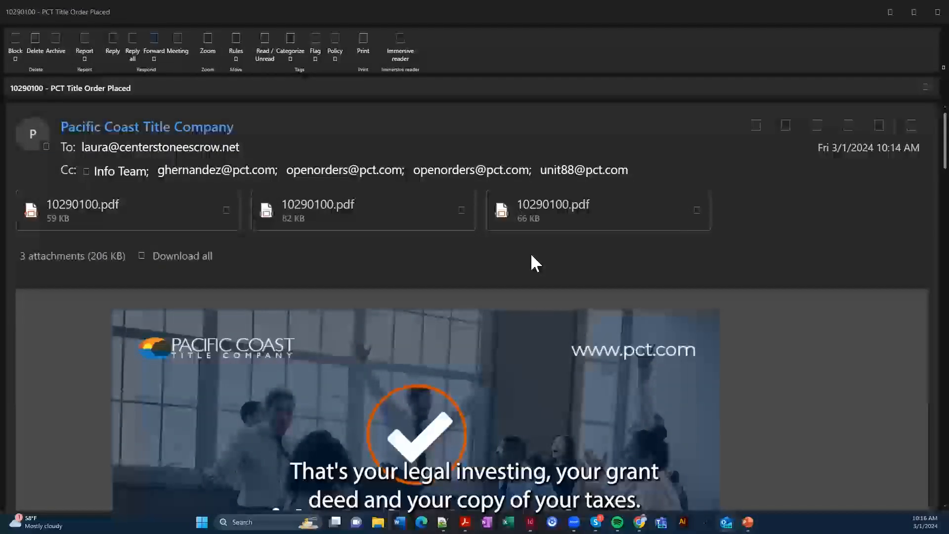
{"action": "scroll", "coordinate": [530, 253], "scroll_direction": "down", "scroll_amount": 5}
{"action": "scroll", "coordinate": [527, 254], "scroll_direction": "down", "scroll_amount": 4}
{"action": "scroll", "coordinate": [527, 253], "scroll_direction": "down", "scroll_amount": 8}
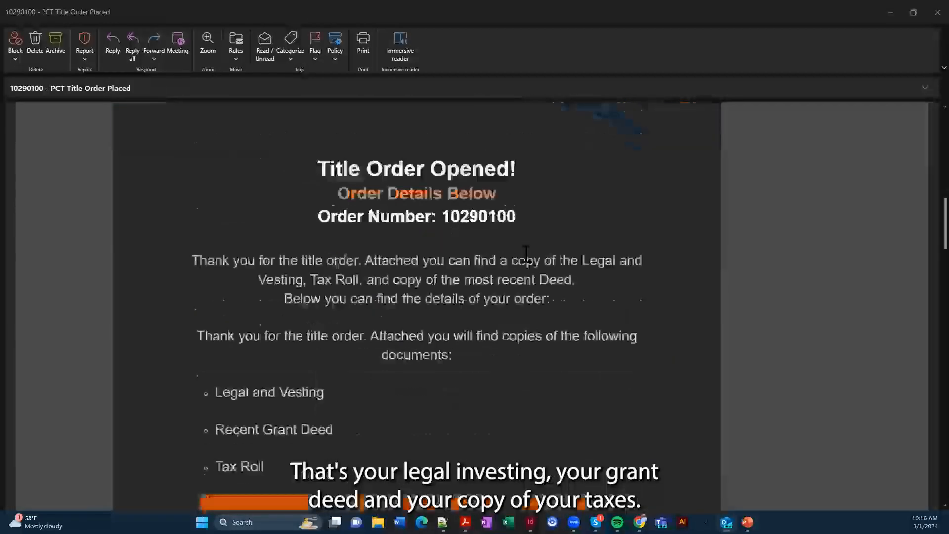
{"action": "scroll", "coordinate": [524, 252], "scroll_direction": "down", "scroll_amount": 2}
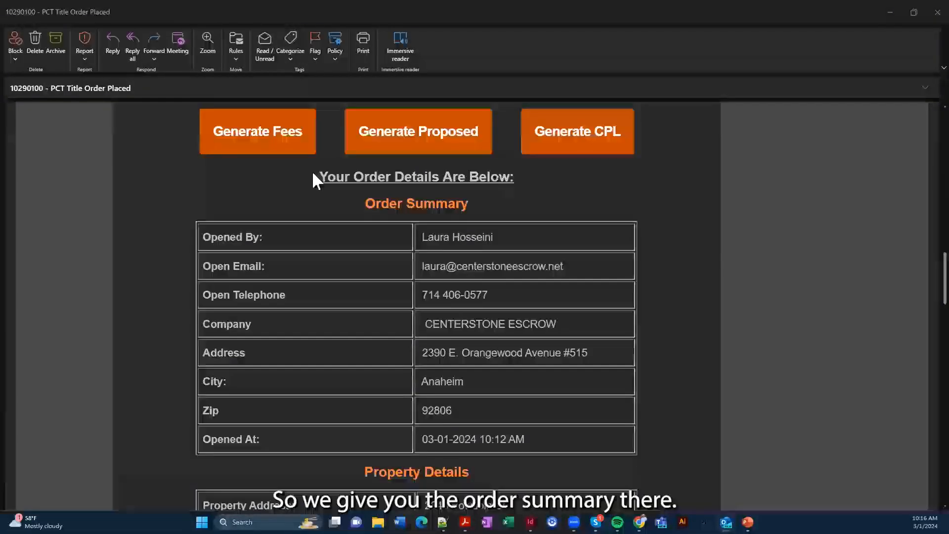
{"action": "scroll", "coordinate": [436, 292], "scroll_direction": "down", "scroll_amount": 5}
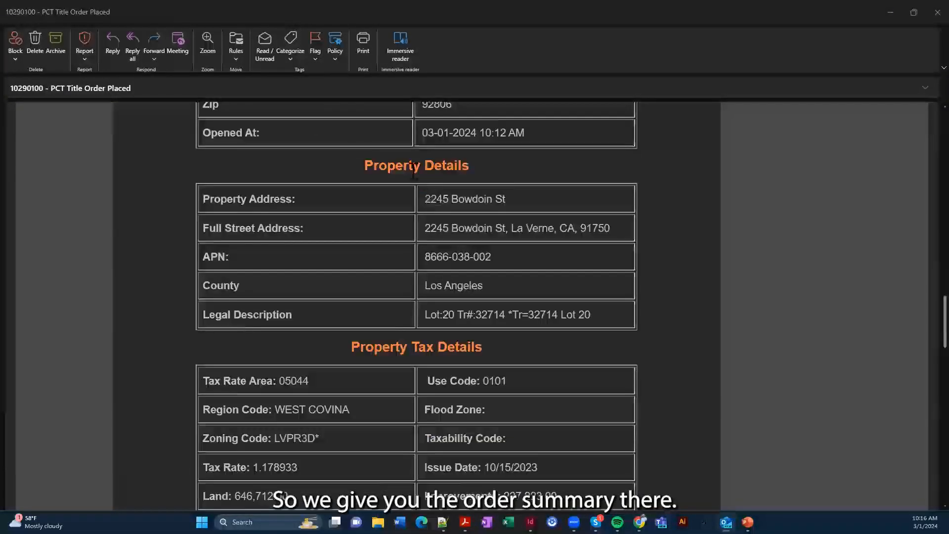
{"action": "scroll", "coordinate": [424, 311], "scroll_direction": "down", "scroll_amount": 2}
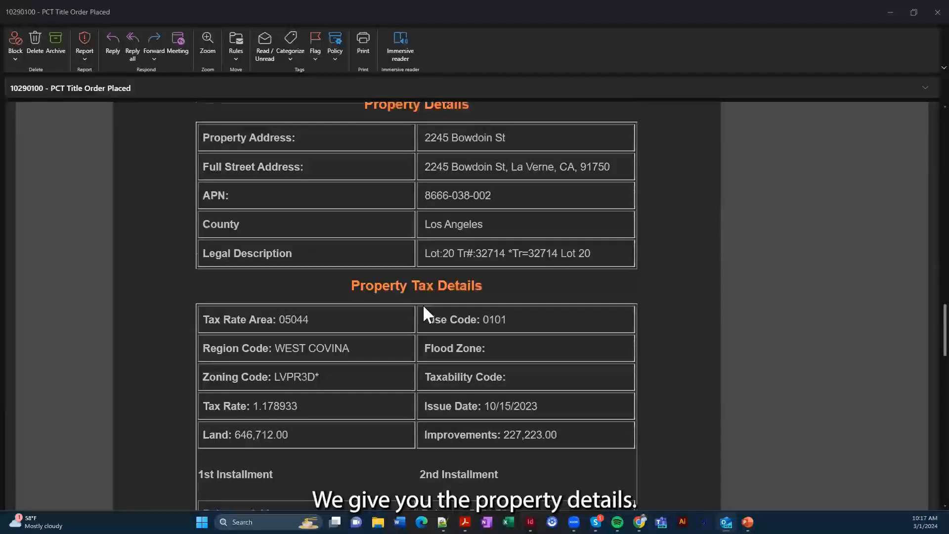
{"action": "scroll", "coordinate": [421, 309], "scroll_direction": "down", "scroll_amount": 2}
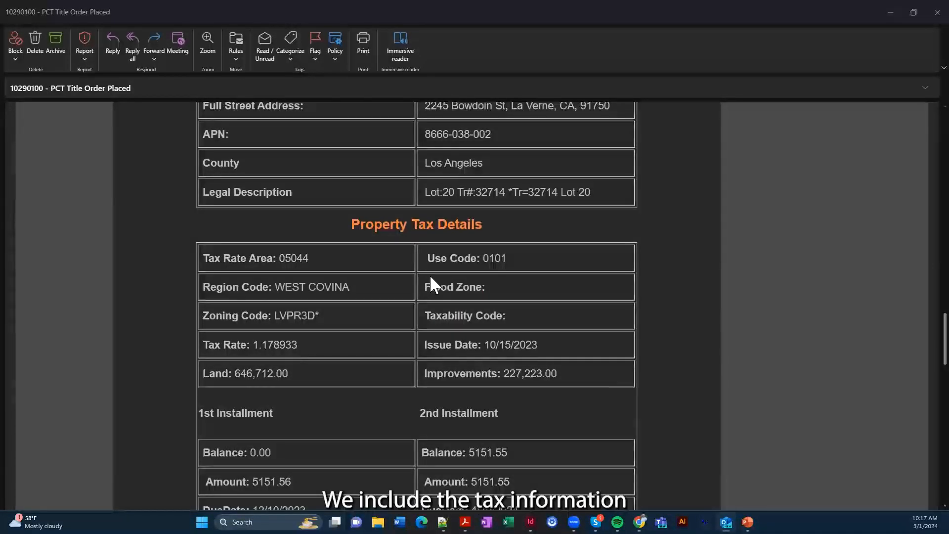
{"action": "scroll", "coordinate": [429, 284], "scroll_direction": "down", "scroll_amount": 2}
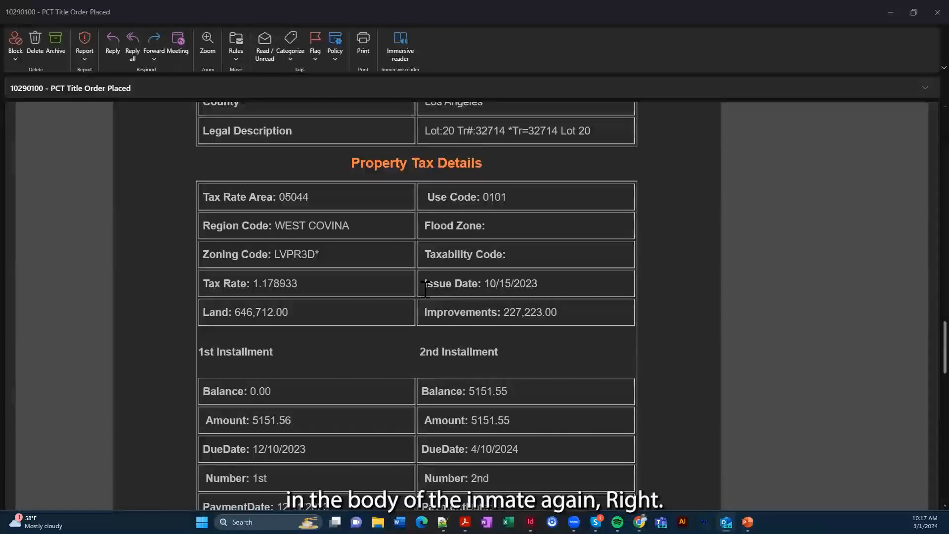
{"action": "scroll", "coordinate": [426, 289], "scroll_direction": "down", "scroll_amount": 6}
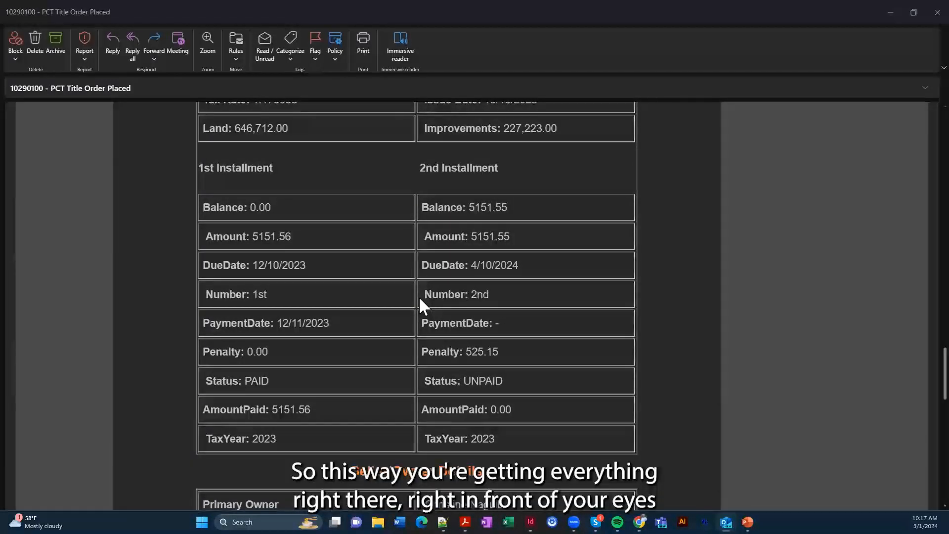
{"action": "scroll", "coordinate": [419, 296], "scroll_direction": "down", "scroll_amount": 3}
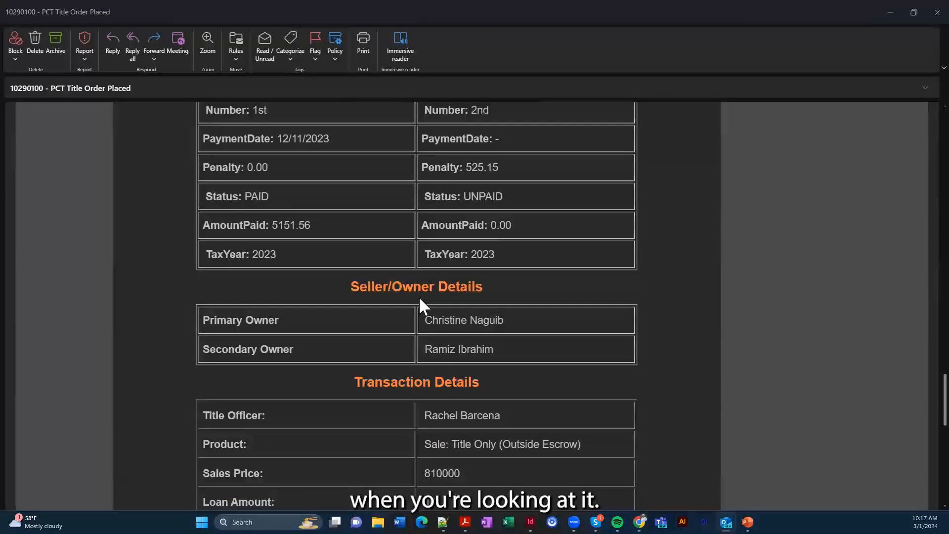
{"action": "scroll", "coordinate": [420, 295], "scroll_direction": "down", "scroll_amount": 2}
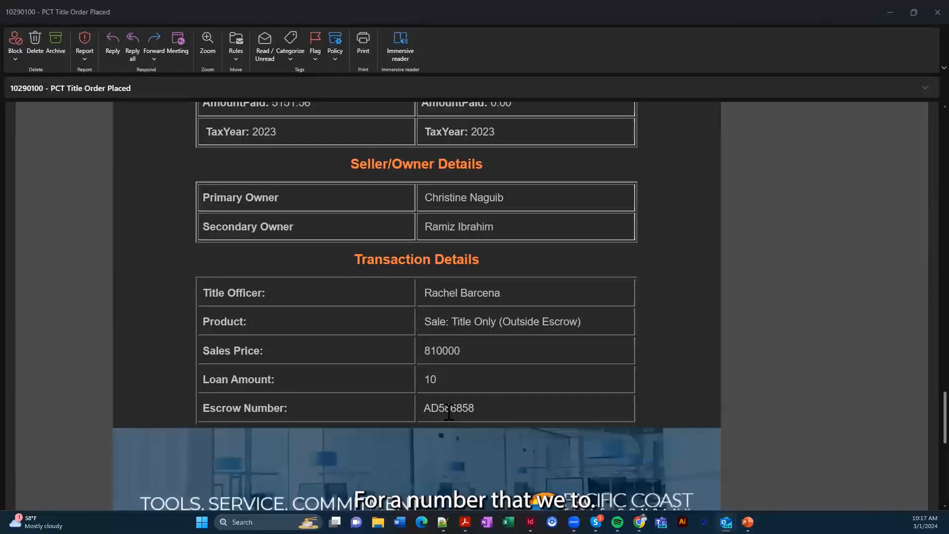
{"action": "scroll", "coordinate": [455, 403], "scroll_direction": "up", "scroll_amount": 2}
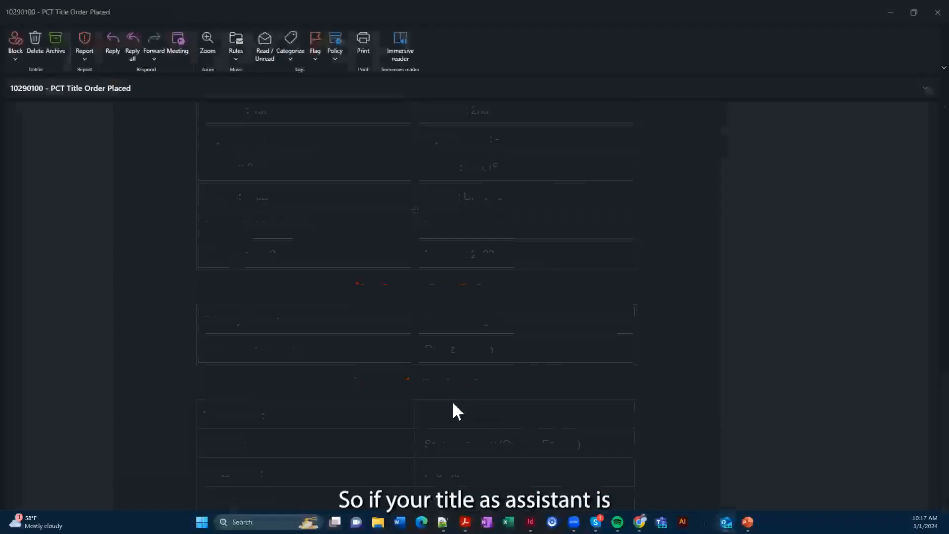
{"action": "scroll", "coordinate": [452, 402], "scroll_direction": "up", "scroll_amount": 5}
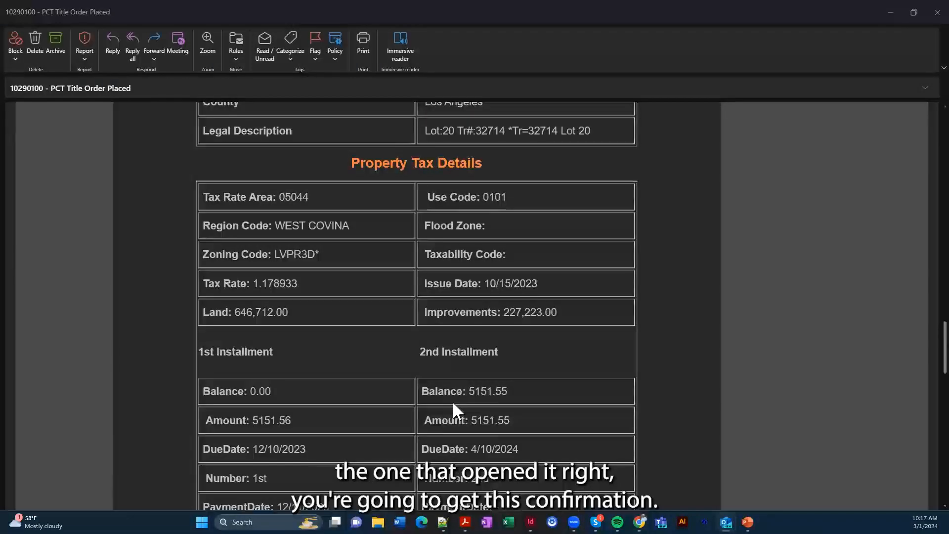
{"action": "scroll", "coordinate": [450, 404], "scroll_direction": "down", "scroll_amount": 3}
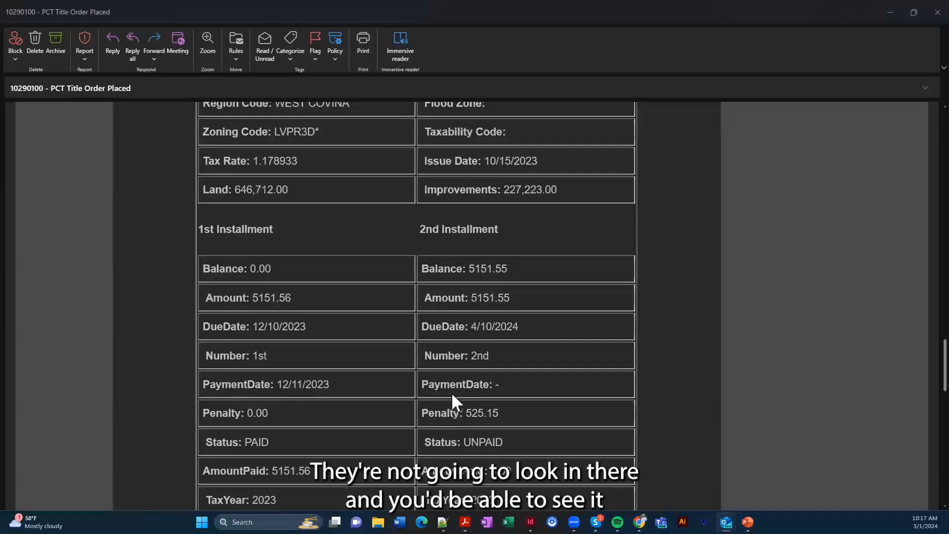
Minimize Outlook, go to Dashboard Home, open Fee Estimate, and request fees for the top order
{"action": "left_click", "coordinate": [890, 13]}
{"action": "scroll", "coordinate": [631, 238], "scroll_direction": "up", "scroll_amount": 1}
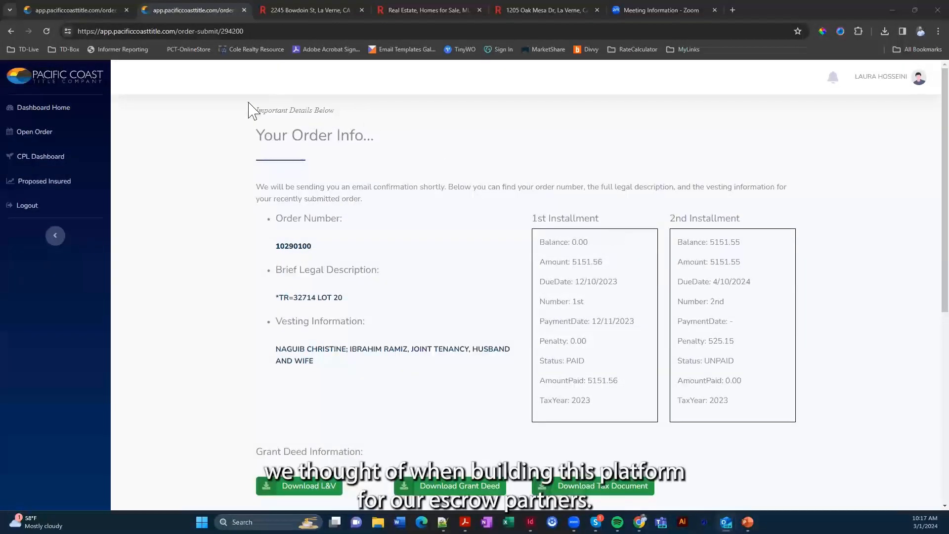
{"action": "left_click", "coordinate": [57, 115]}
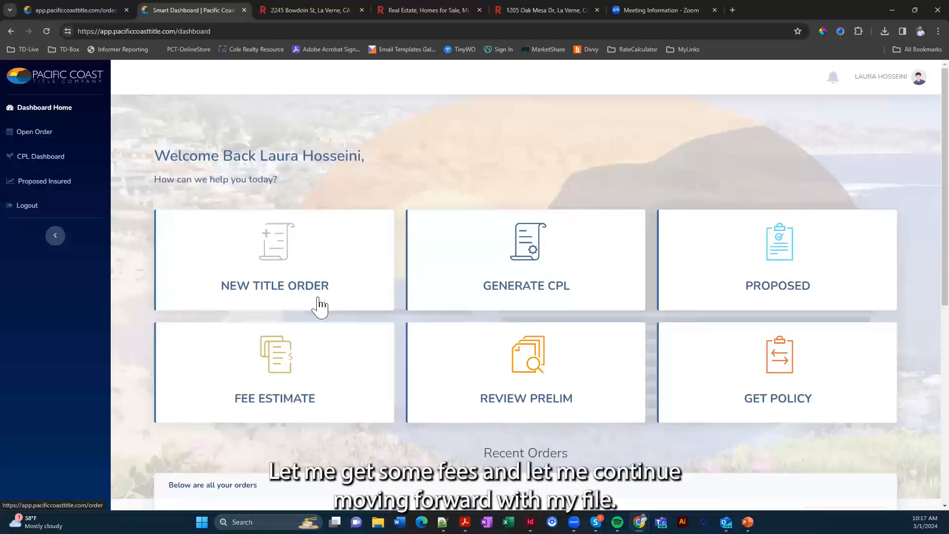
{"action": "left_click", "coordinate": [285, 370]}
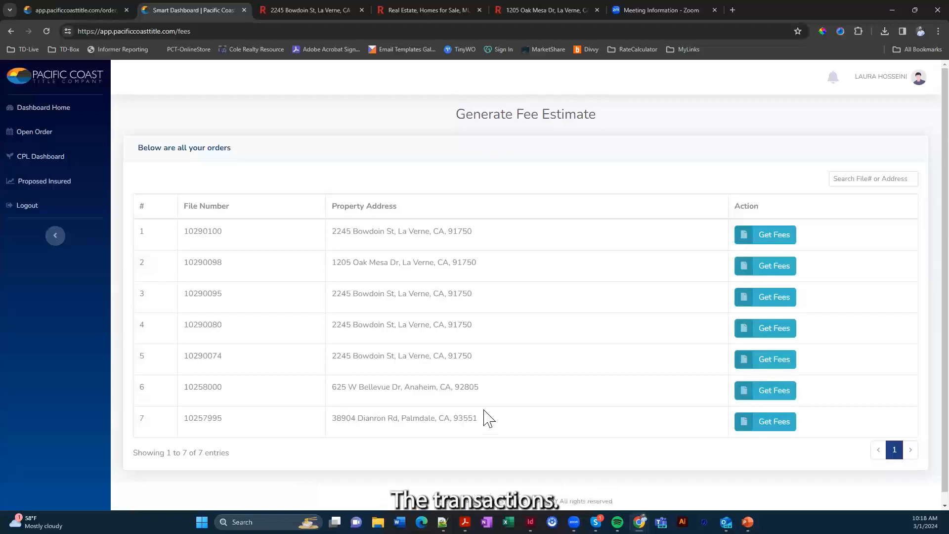
{"action": "left_click", "coordinate": [777, 242]}
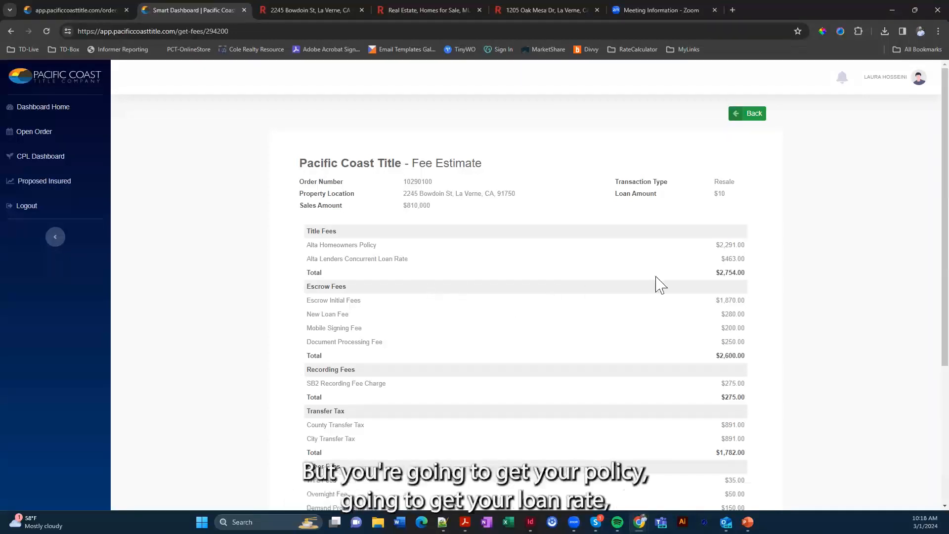
Scroll through the newest order's fee estimate to the Download button and back to the top
{"action": "scroll", "coordinate": [669, 269], "scroll_direction": "down", "scroll_amount": 3}
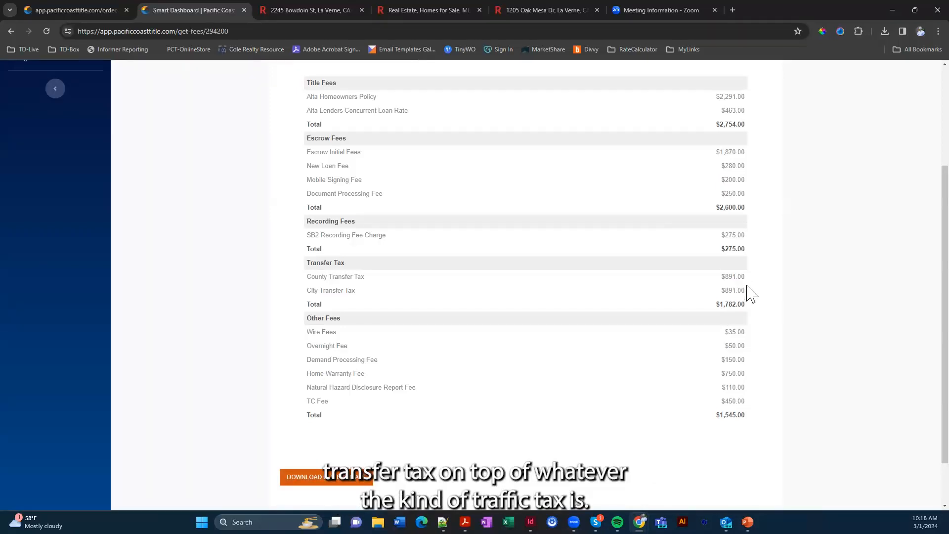
{"action": "scroll", "coordinate": [752, 294], "scroll_direction": "down", "scroll_amount": 1}
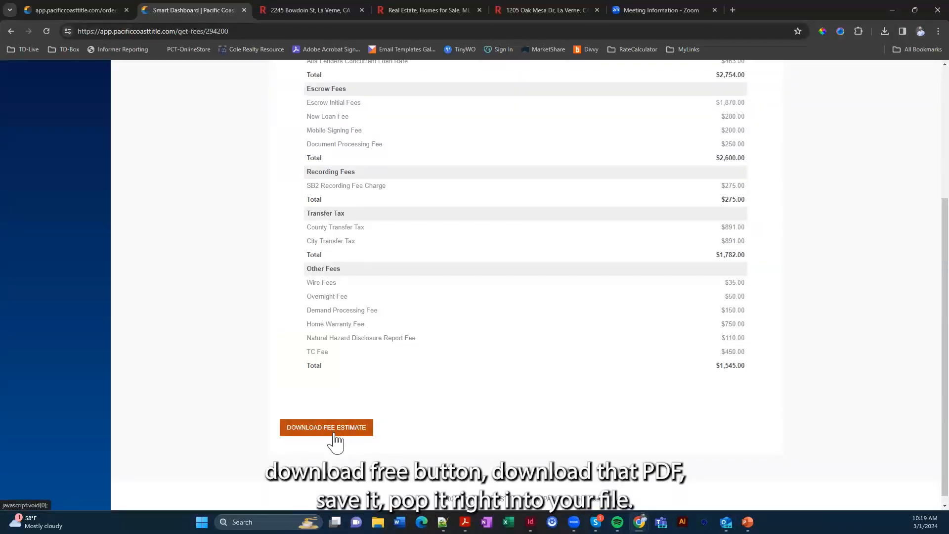
{"action": "scroll", "coordinate": [335, 430], "scroll_direction": "up", "scroll_amount": 4}
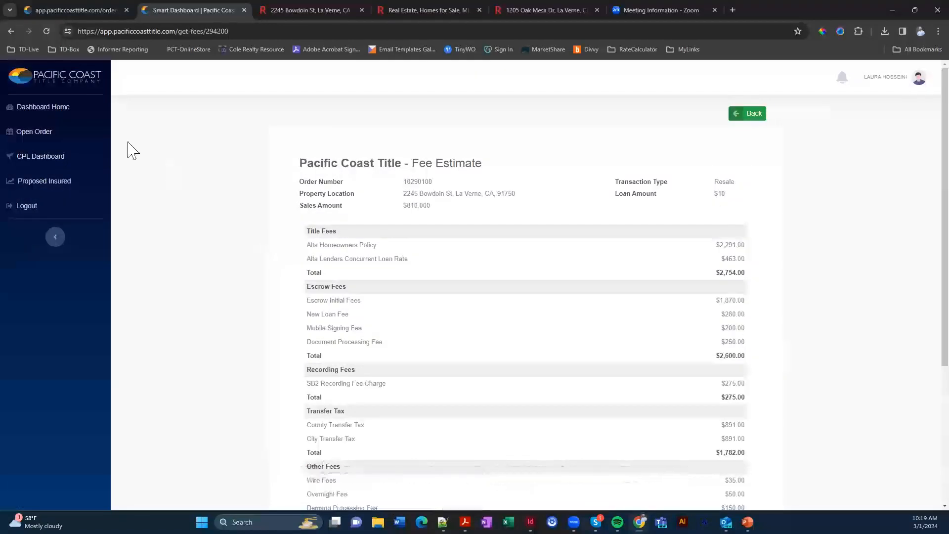
Return to Dashboard Home to reach the CPL Dashboard
{"action": "left_click", "coordinate": [34, 110]}
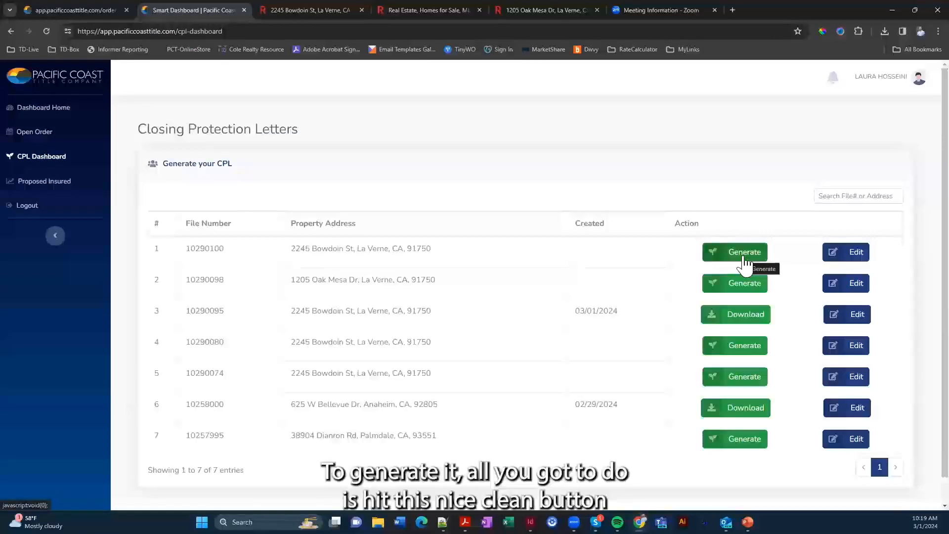
Start a CPL for the top order with lender Loan America and assignment clause 'ABC Clause'
{"action": "left_click", "coordinate": [744, 258]}
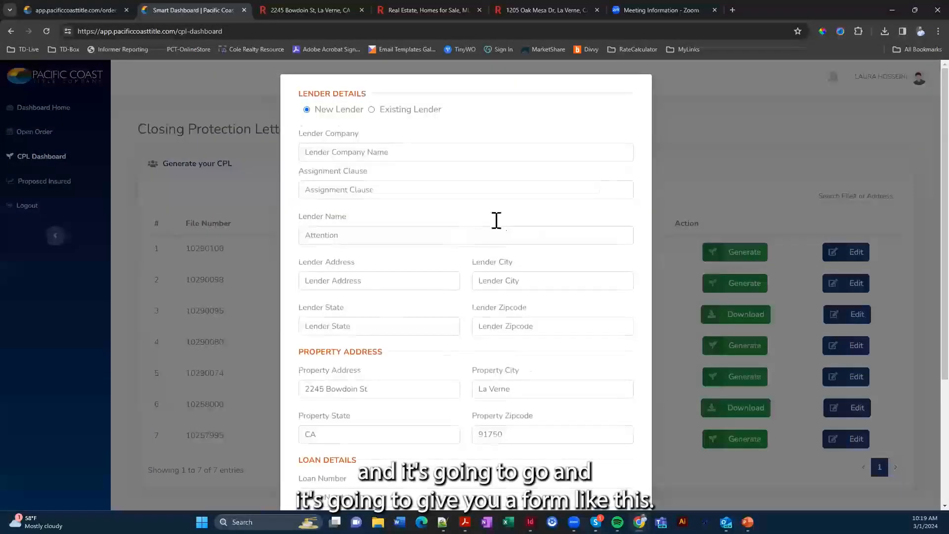
{"action": "scroll", "coordinate": [491, 291], "scroll_direction": "down", "scroll_amount": 4}
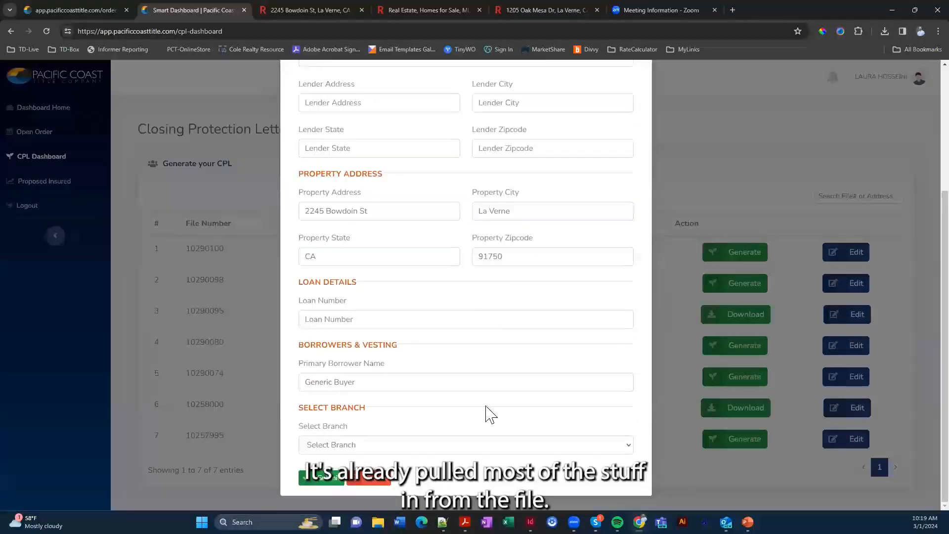
{"action": "scroll", "coordinate": [492, 418], "scroll_direction": "up", "scroll_amount": 4}
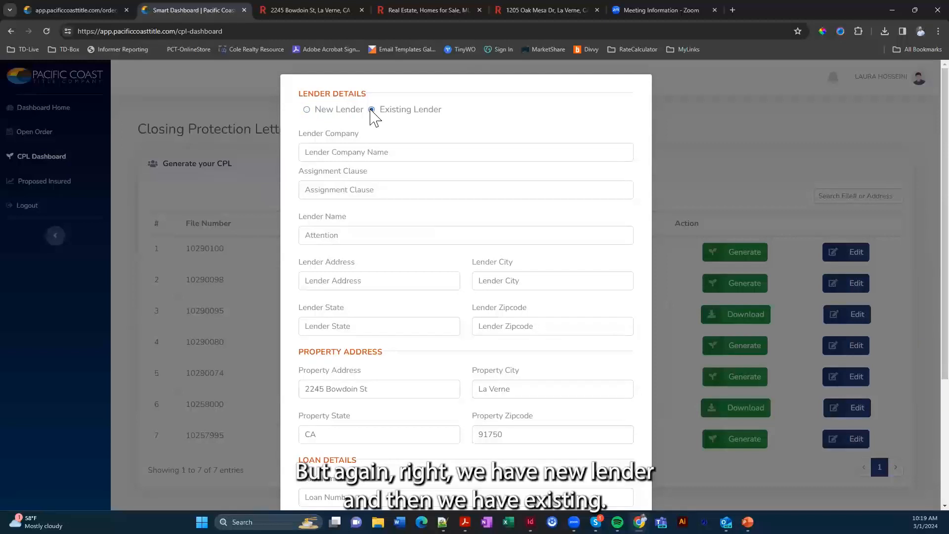
{"action": "left_click", "coordinate": [361, 153]}
{"action": "type", "text": "Loan Amer"}
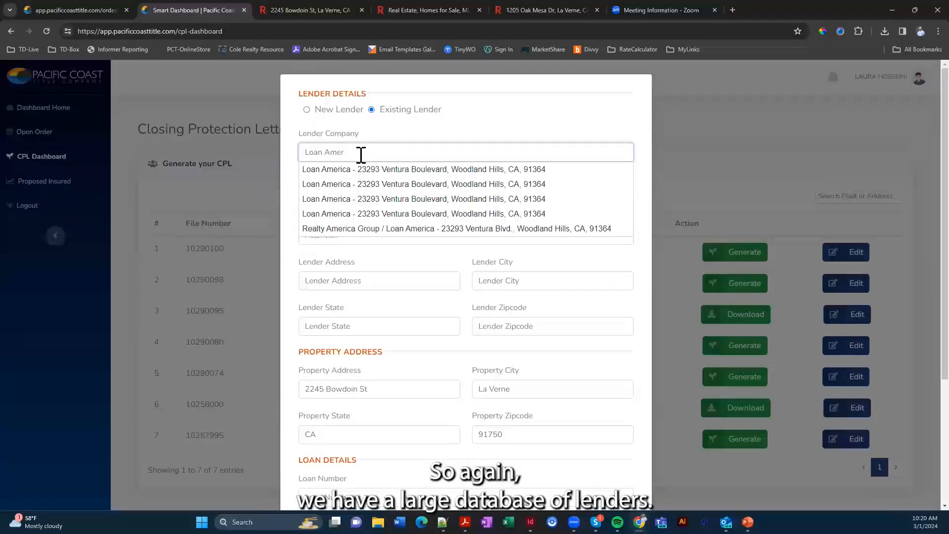
{"action": "left_click", "coordinate": [424, 198]}
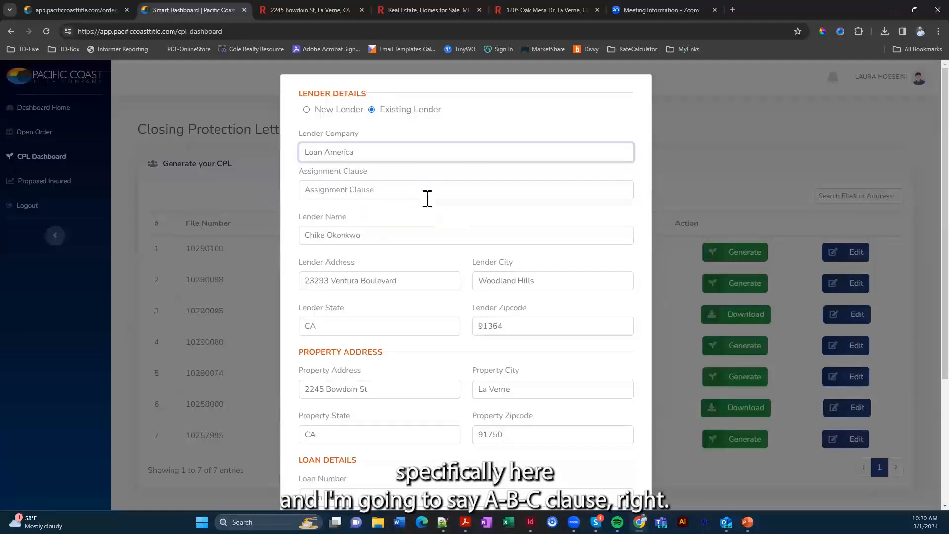
{"action": "left_click", "coordinate": [430, 190]}
{"action": "type", "text": "ABC Clause"}
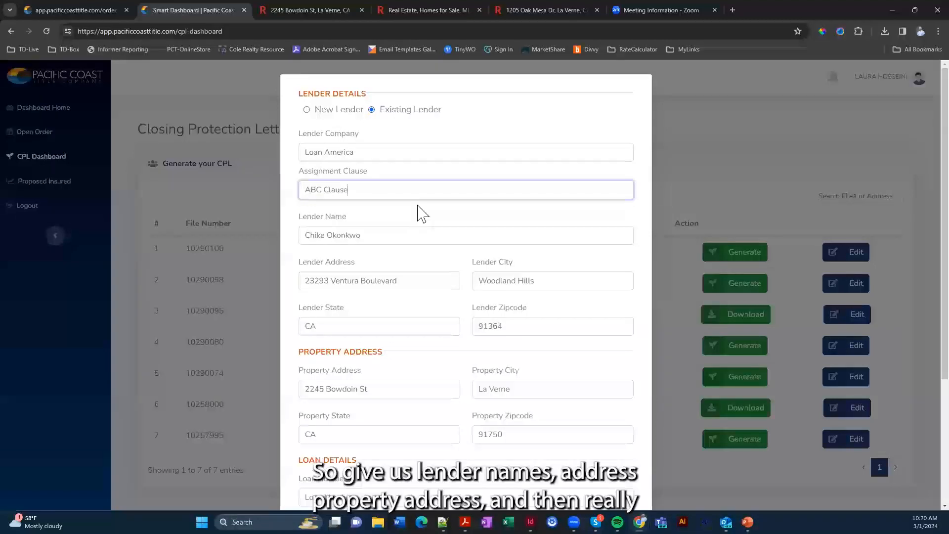
Enter the loan number, choose the Glendale branch, and submit the CPL request
{"action": "scroll", "coordinate": [415, 227], "scroll_direction": "down", "scroll_amount": 2}
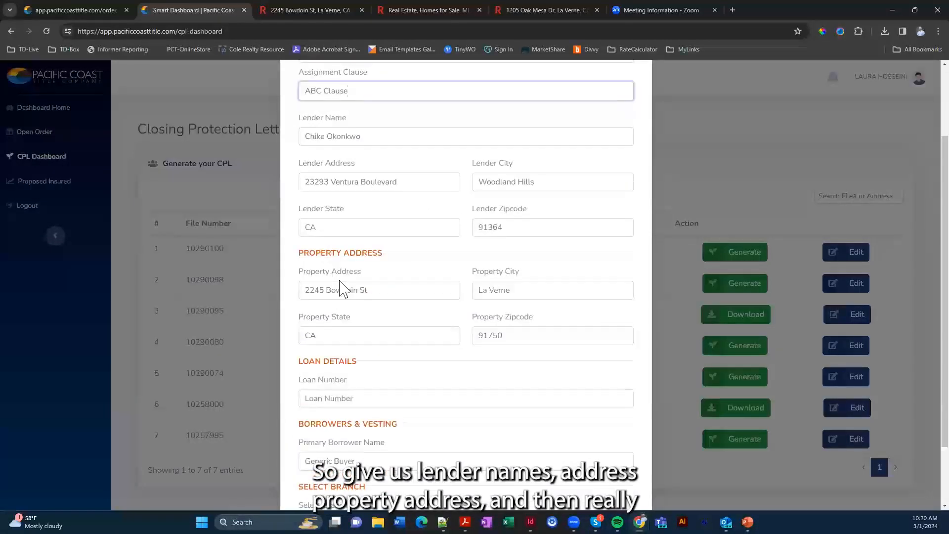
{"action": "scroll", "coordinate": [371, 295], "scroll_direction": "down", "scroll_amount": 2}
{"action": "left_click", "coordinate": [353, 319]}
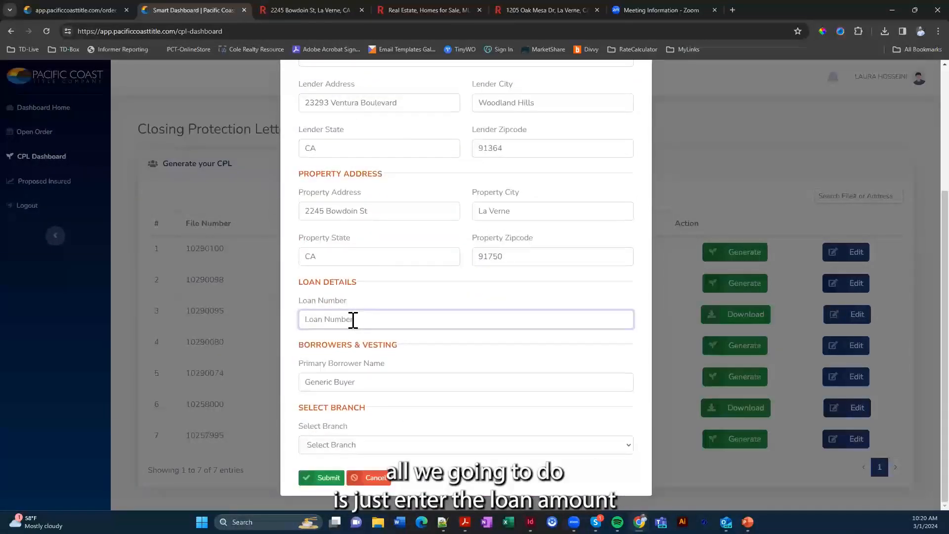
{"action": "type", "text": "12"}
{"action": "left_click", "coordinate": [350, 448]}
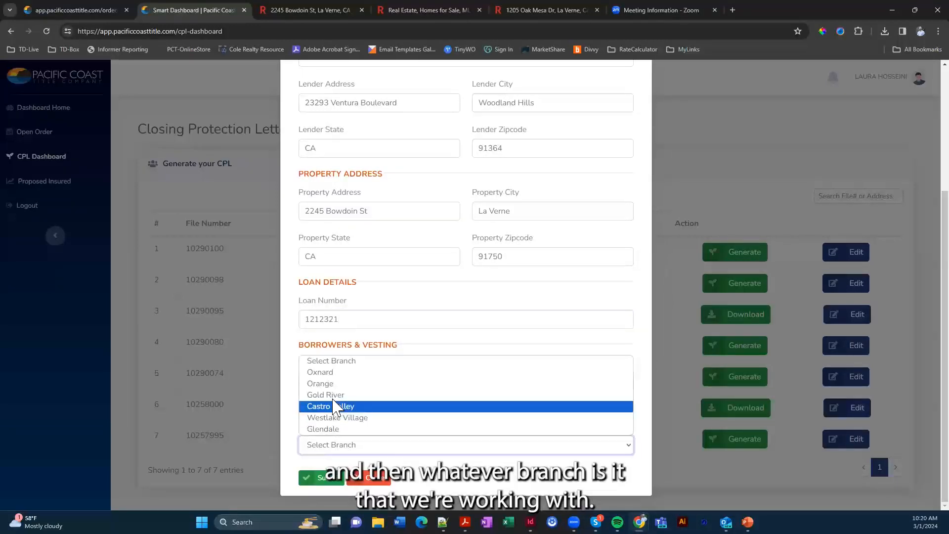
{"action": "left_click", "coordinate": [323, 429]}
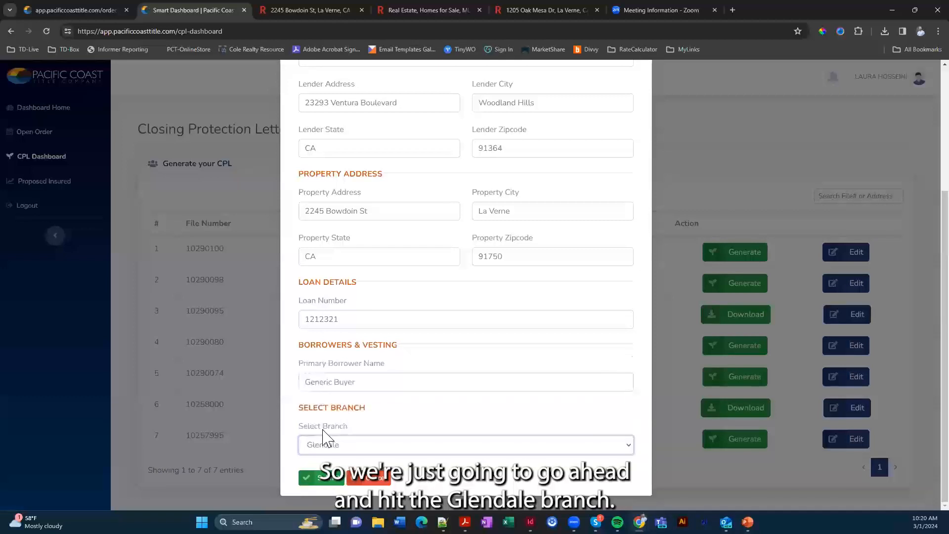
{"action": "left_click", "coordinate": [328, 478]}
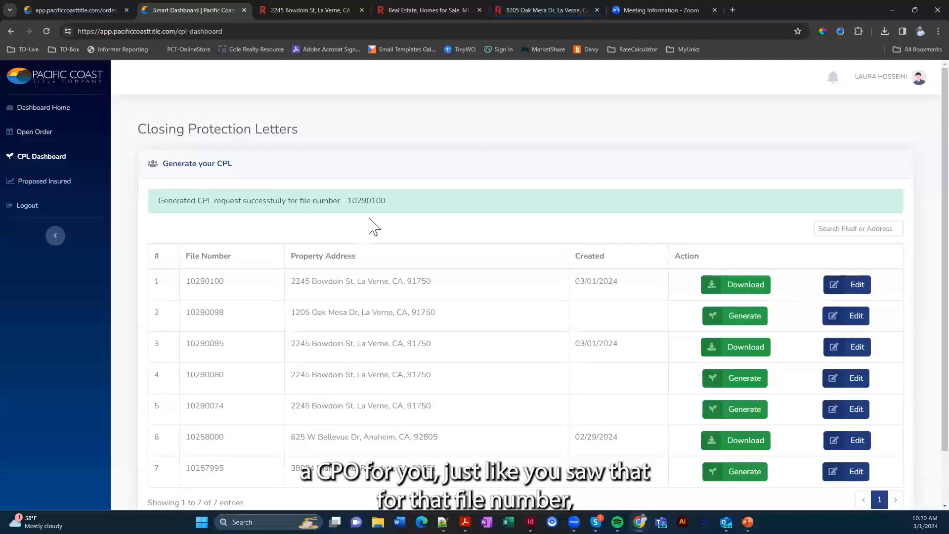
Download the new Commonwealth CPL, review it in Acrobat, then minimize Acrobat
{"action": "left_click", "coordinate": [740, 295]}
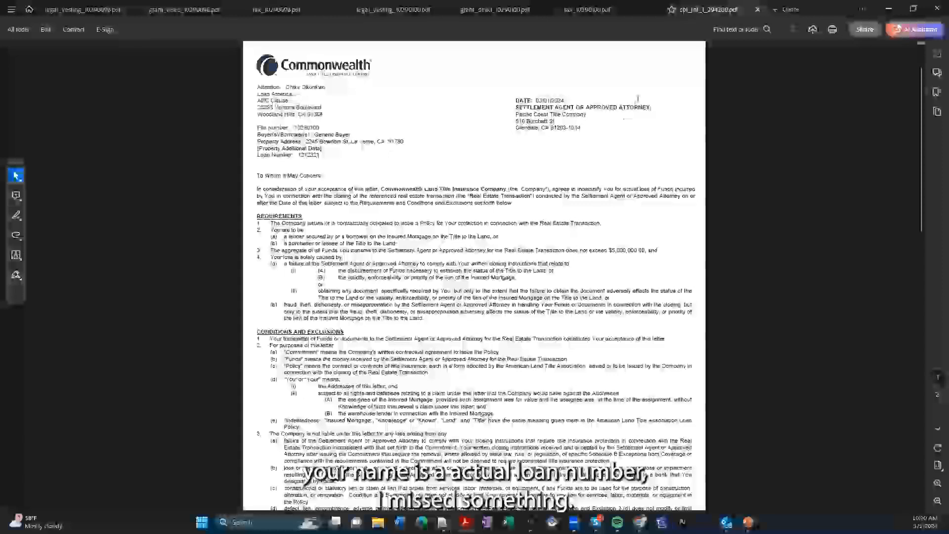
{"action": "left_click", "coordinate": [889, 10]}
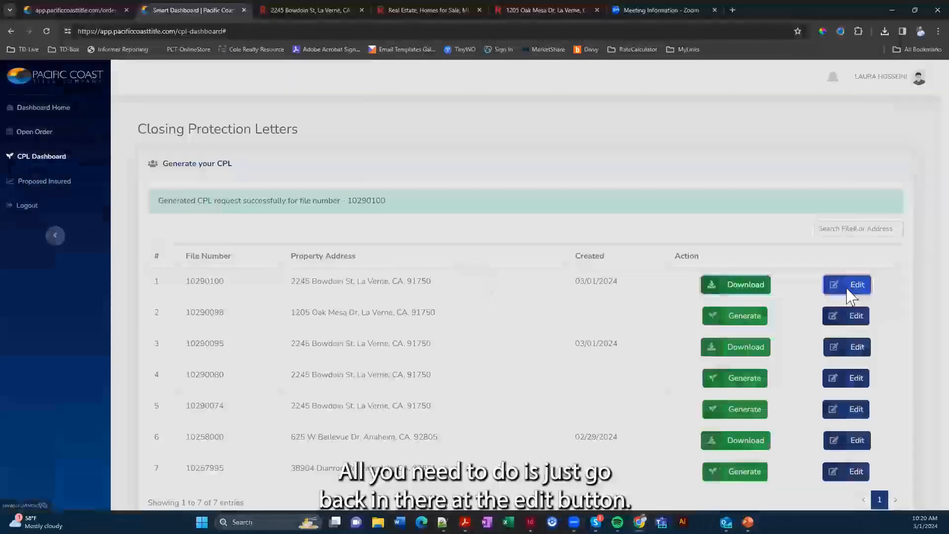
Reopen the top order's CPL details, look them over, close the form, and return to Dashboard Home
{"action": "left_click", "coordinate": [852, 293]}
{"action": "scroll", "coordinate": [356, 198], "scroll_direction": "down", "scroll_amount": 4}
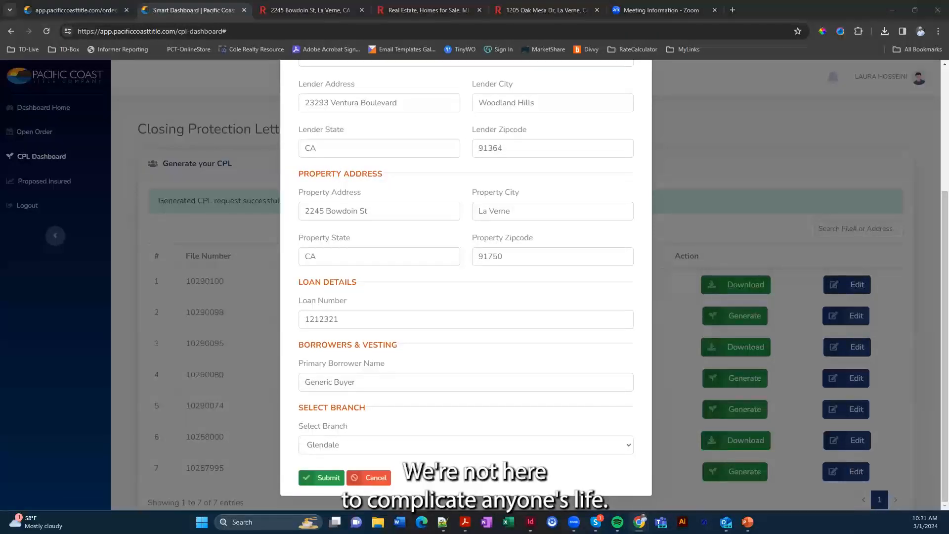
{"action": "scroll", "coordinate": [353, 359], "scroll_direction": "up", "scroll_amount": 2}
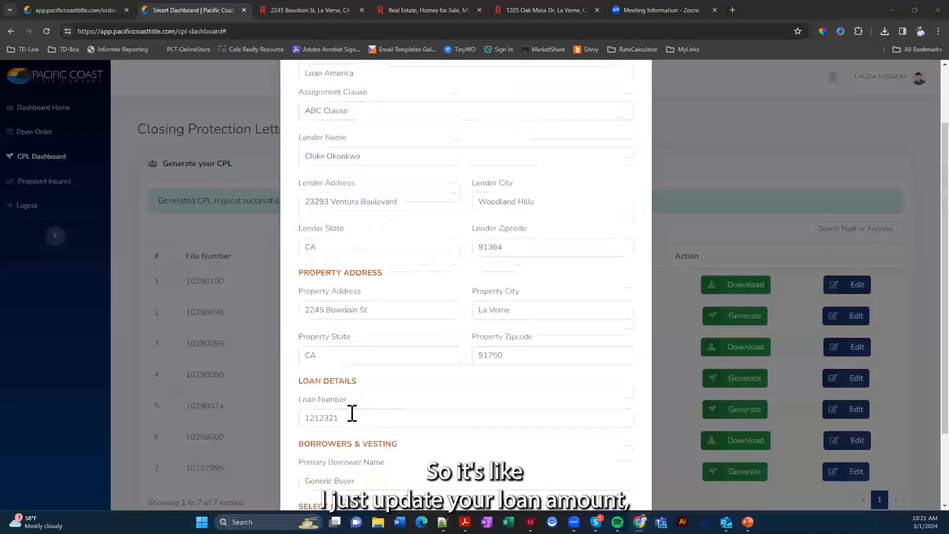
{"action": "scroll", "coordinate": [352, 417], "scroll_direction": "down", "scroll_amount": 3}
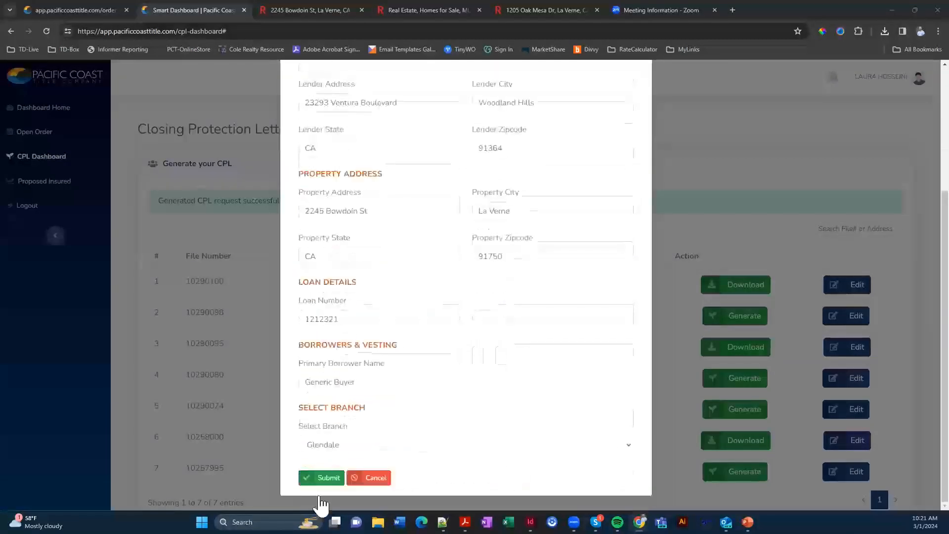
{"action": "scroll", "coordinate": [536, 382], "scroll_direction": "up", "scroll_amount": 5}
{"action": "left_click", "coordinate": [735, 187]}
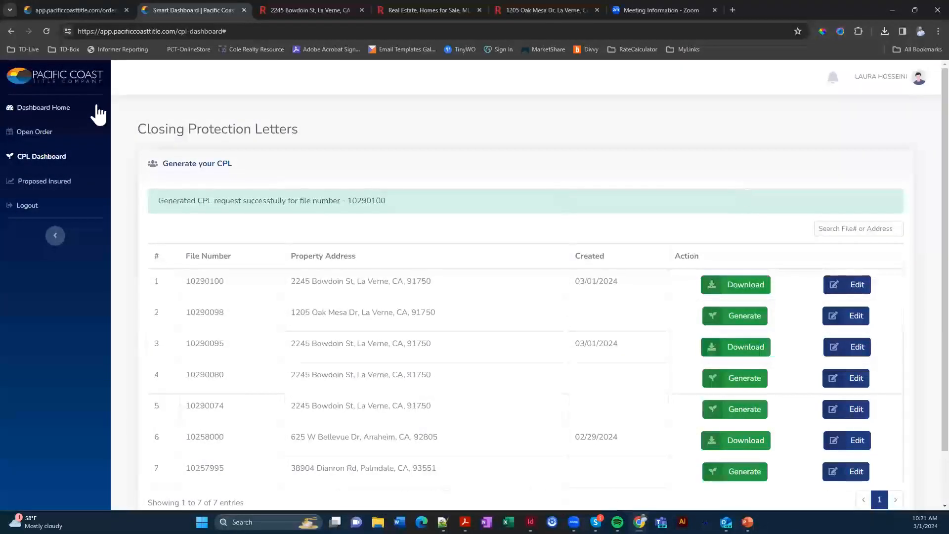
{"action": "left_click", "coordinate": [42, 110]}
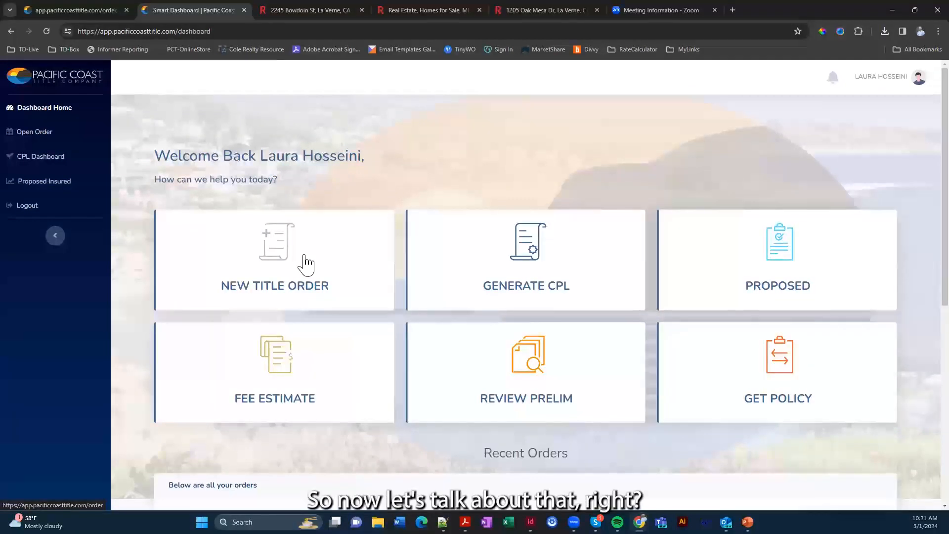
Scroll down to Recent Orders to check each order's readiness, then back up
{"action": "scroll", "coordinate": [341, 242], "scroll_direction": "down", "scroll_amount": 5}
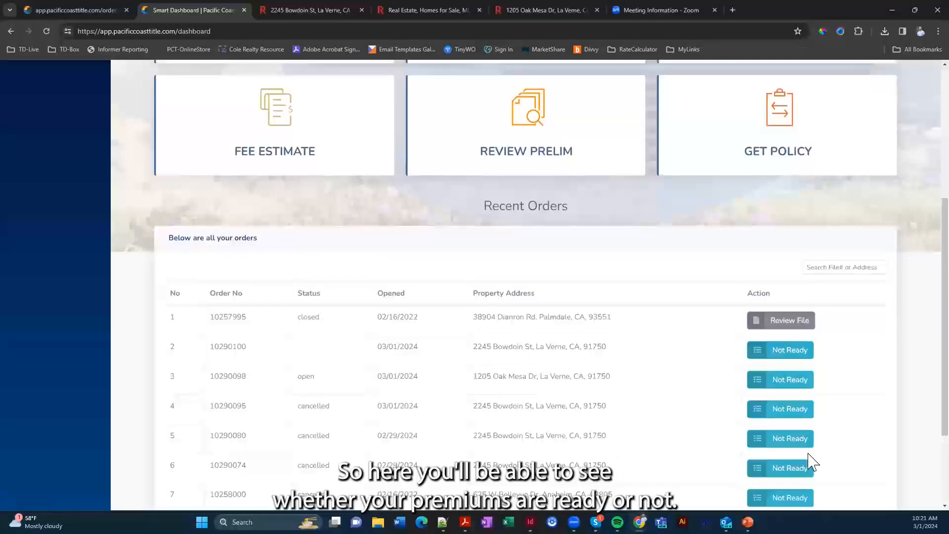
{"action": "scroll", "coordinate": [549, 213], "scroll_direction": "up", "scroll_amount": 1}
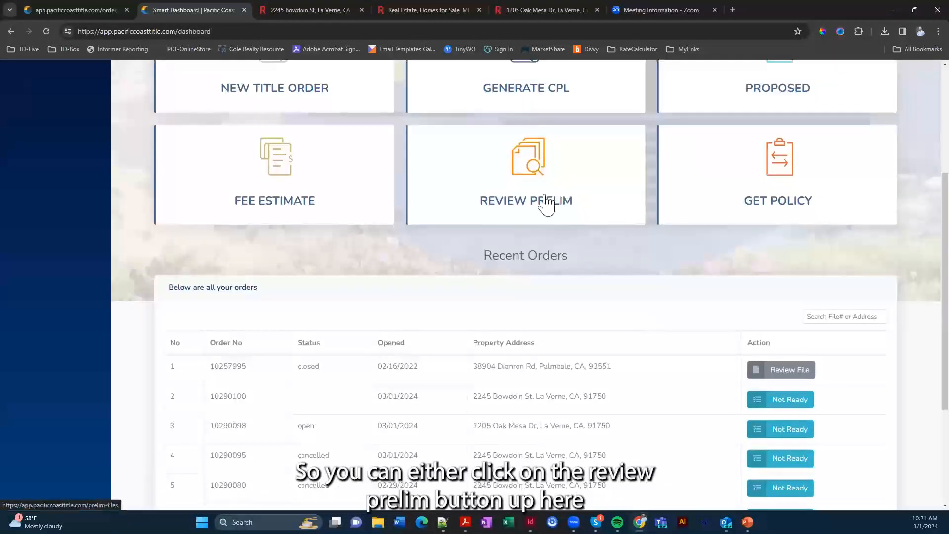
{"action": "left_click", "coordinate": [793, 377]}
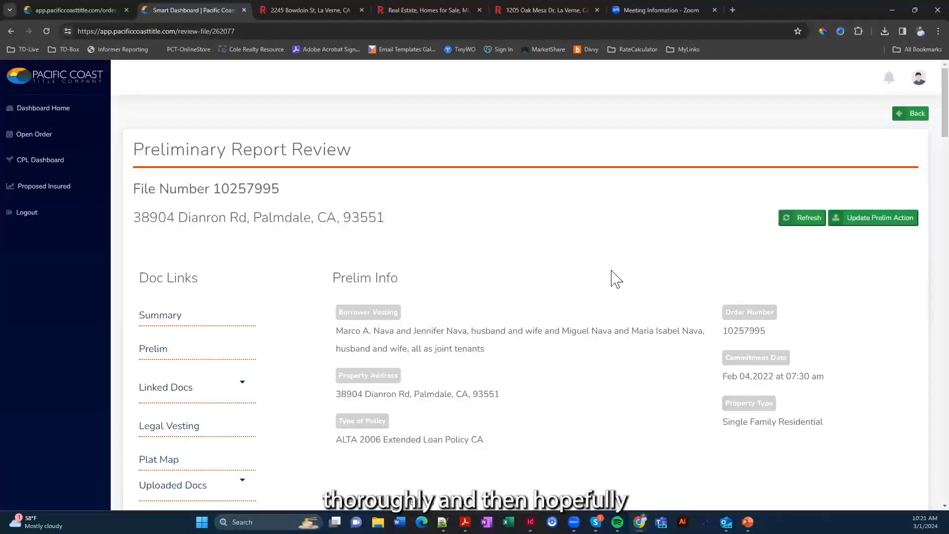
{"action": "scroll", "coordinate": [616, 279], "scroll_direction": "down", "scroll_amount": 1}
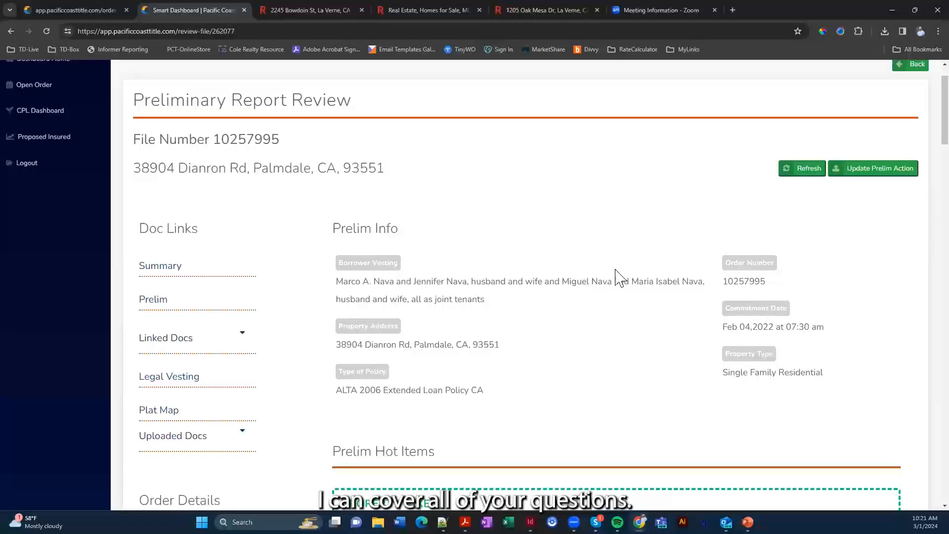
{"action": "scroll", "coordinate": [594, 222], "scroll_direction": "up", "scroll_amount": 1}
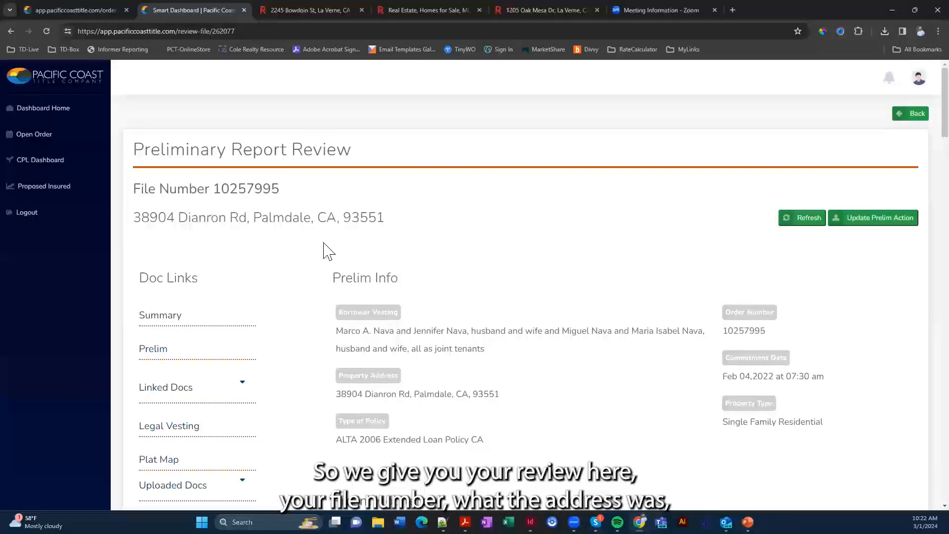
{"action": "scroll", "coordinate": [371, 310], "scroll_direction": "down", "scroll_amount": 2}
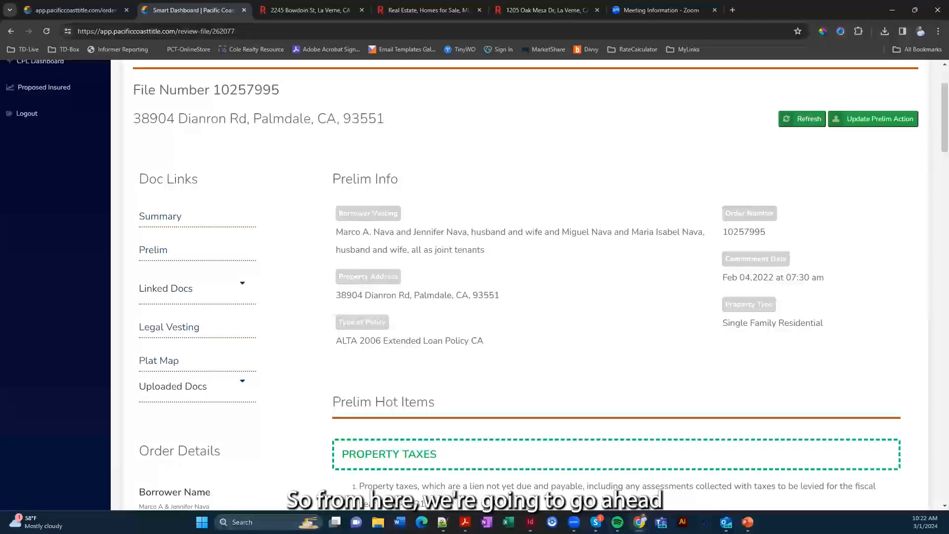
{"action": "scroll", "coordinate": [445, 314], "scroll_direction": "down", "scroll_amount": 2}
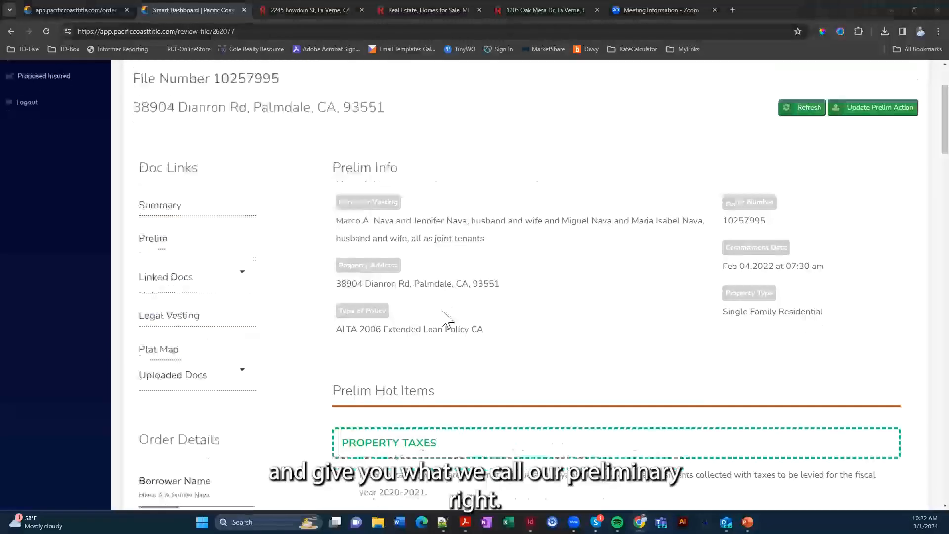
{"action": "scroll", "coordinate": [395, 299], "scroll_direction": "up", "scroll_amount": 1}
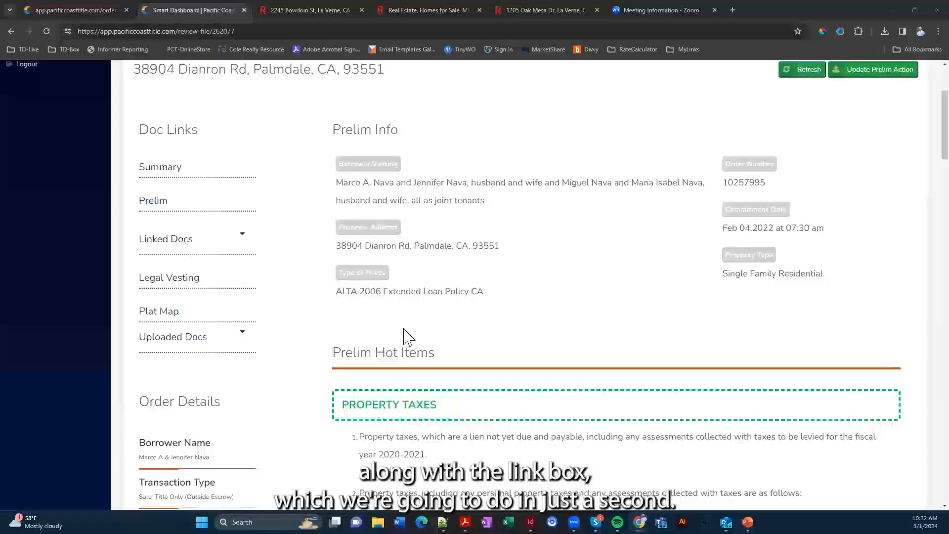
{"action": "scroll", "coordinate": [430, 347], "scroll_direction": "down", "scroll_amount": 3}
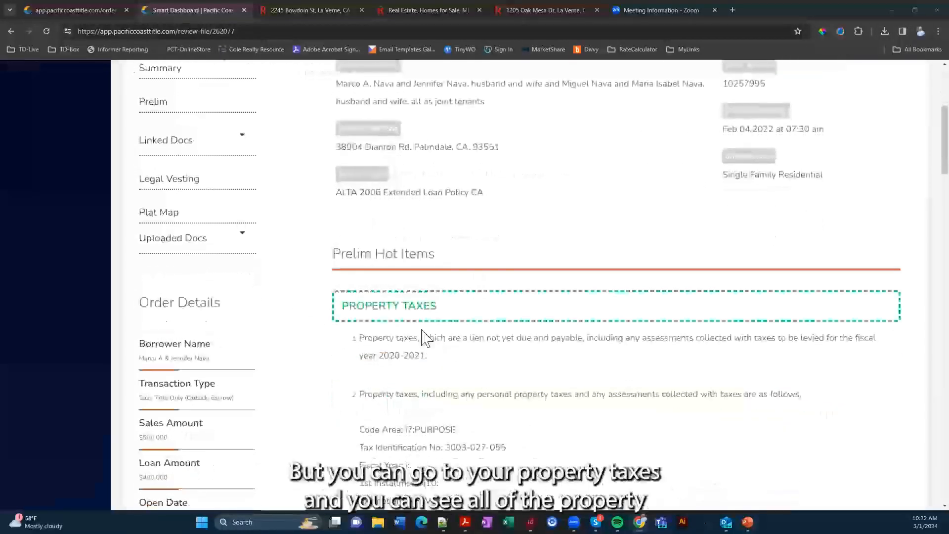
{"action": "scroll", "coordinate": [398, 282], "scroll_direction": "down", "scroll_amount": 3}
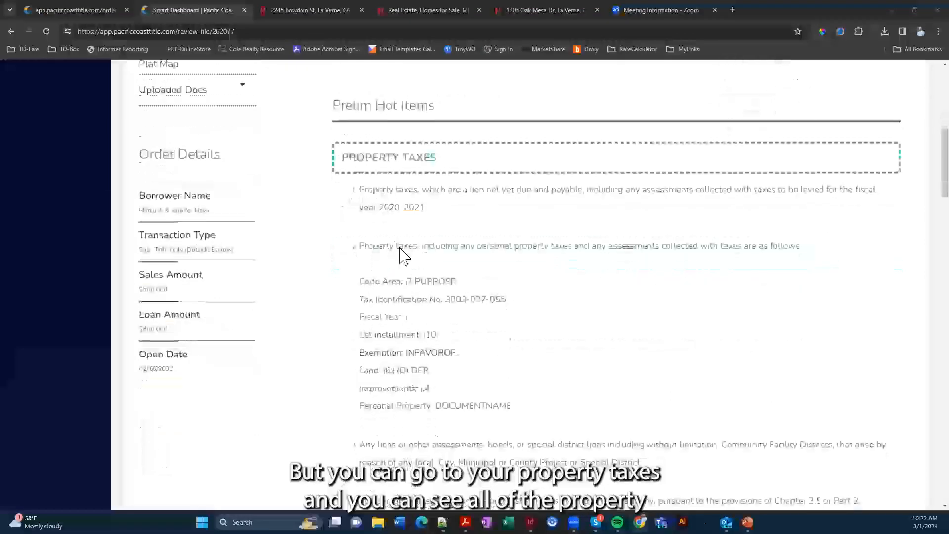
{"action": "scroll", "coordinate": [402, 253], "scroll_direction": "down", "scroll_amount": 5}
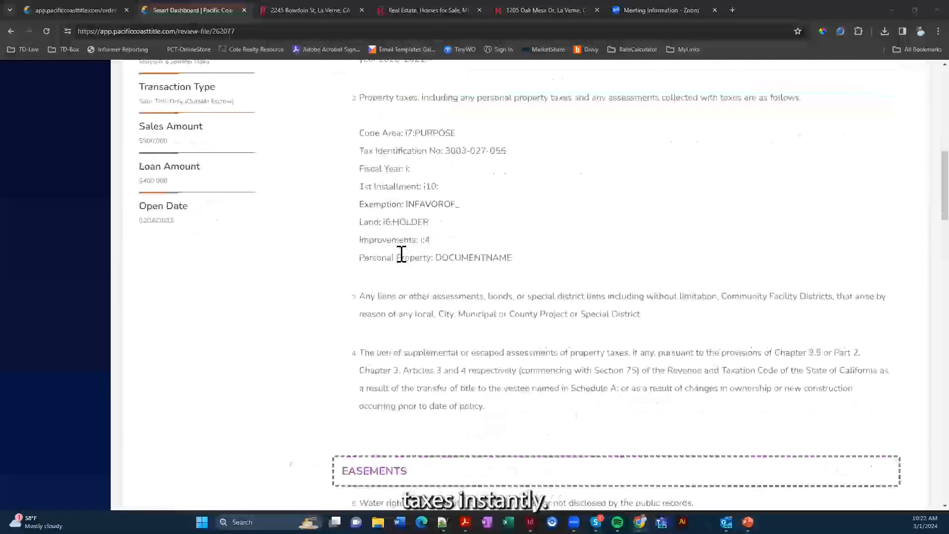
{"action": "scroll", "coordinate": [398, 269], "scroll_direction": "down", "scroll_amount": 1}
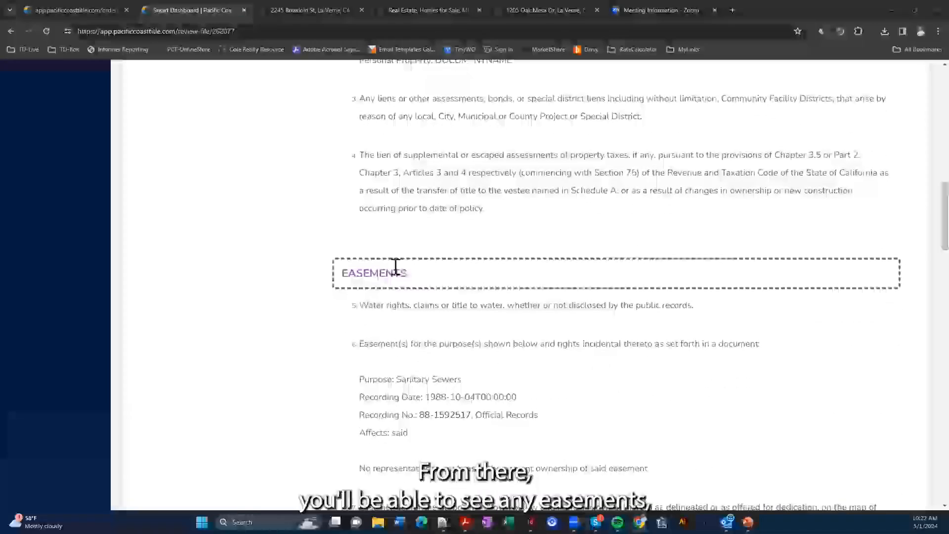
{"action": "scroll", "coordinate": [395, 267], "scroll_direction": "down", "scroll_amount": 18}
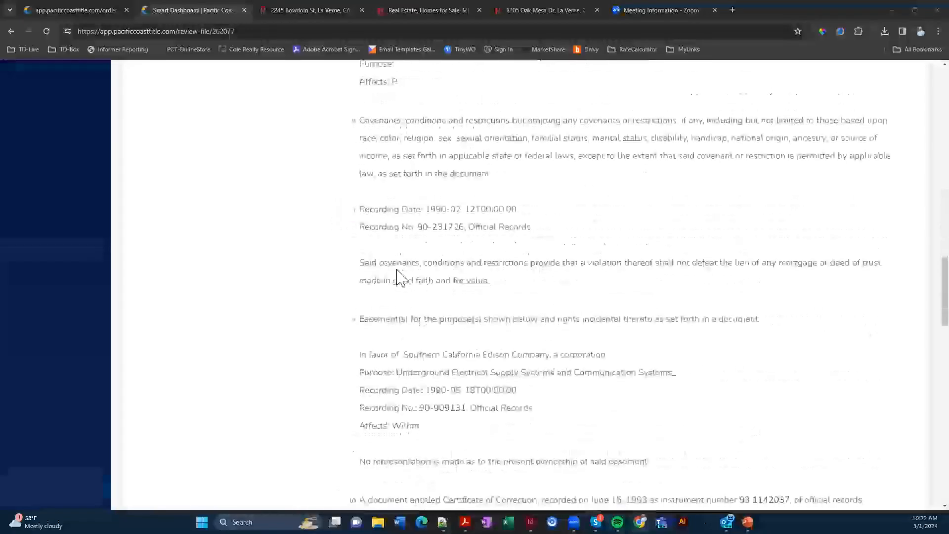
{"action": "scroll", "coordinate": [399, 265], "scroll_direction": "up", "scroll_amount": 2}
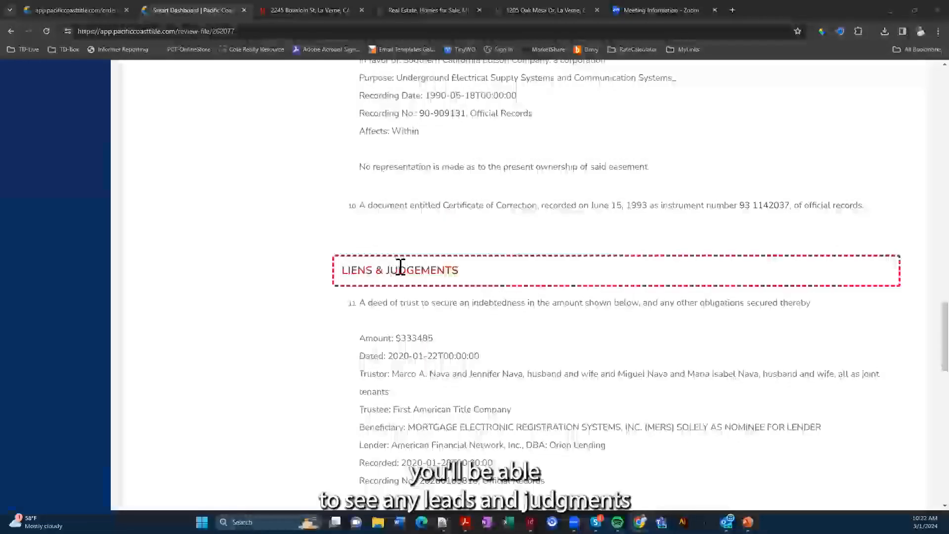
{"action": "scroll", "coordinate": [401, 267], "scroll_direction": "down", "scroll_amount": 12}
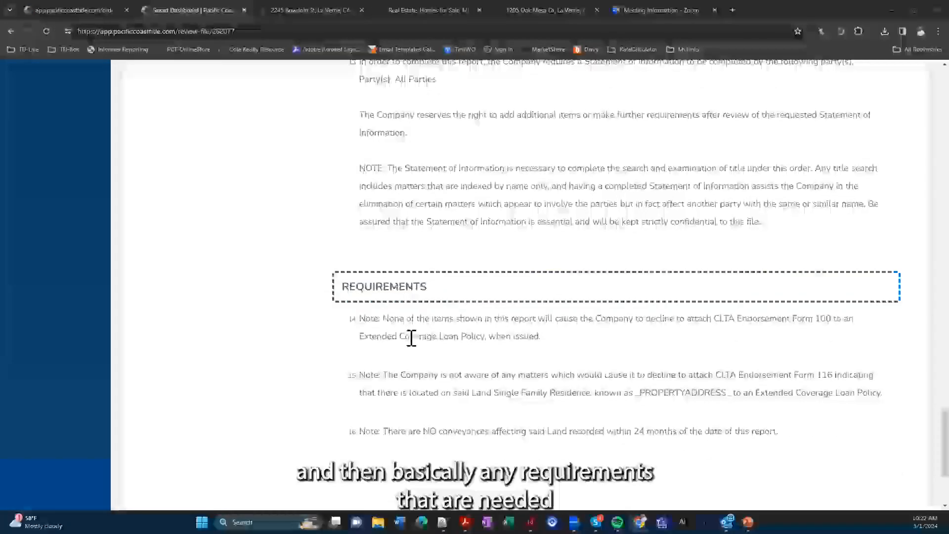
{"action": "scroll", "coordinate": [221, 344], "scroll_direction": "up", "scroll_amount": 8}
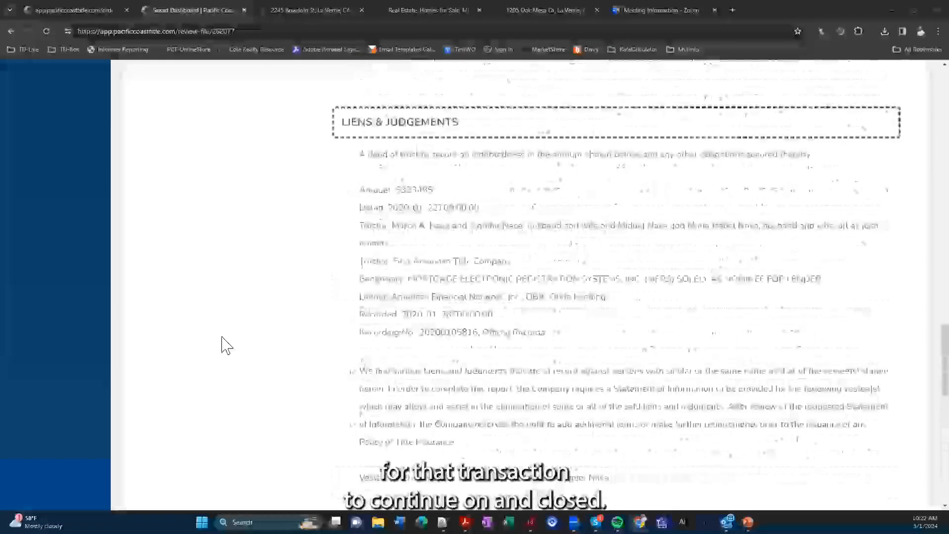
{"action": "scroll", "coordinate": [225, 345], "scroll_direction": "up", "scroll_amount": 10}
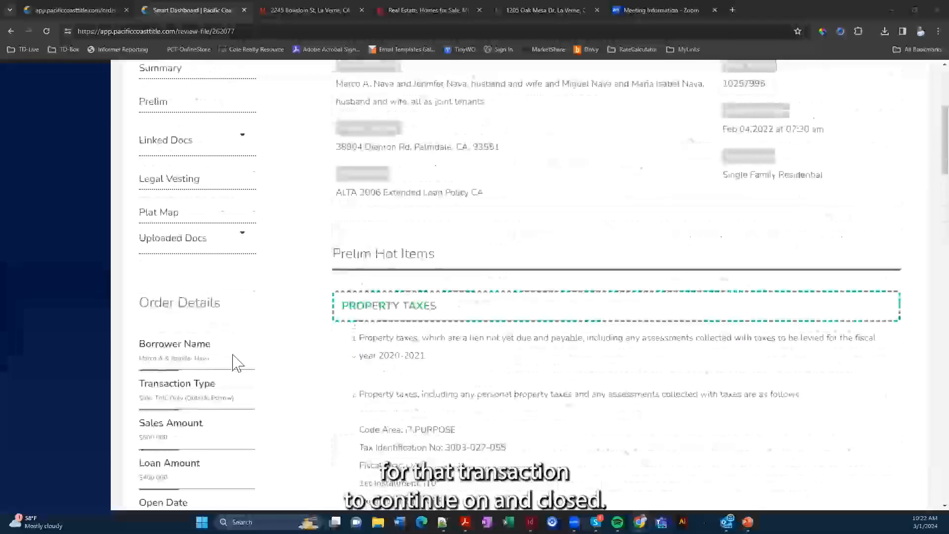
{"action": "scroll", "coordinate": [237, 363], "scroll_direction": "up", "scroll_amount": 3}
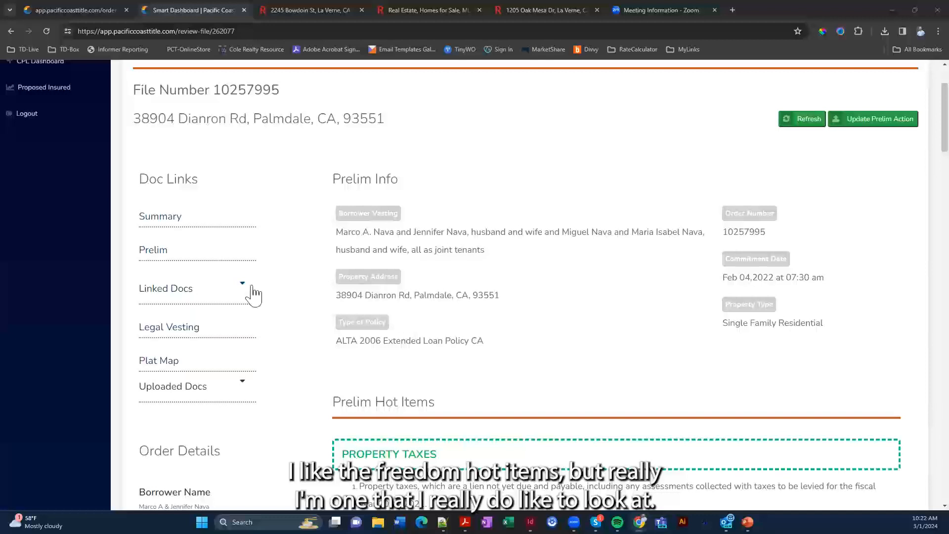
{"action": "left_click", "coordinate": [158, 252]}
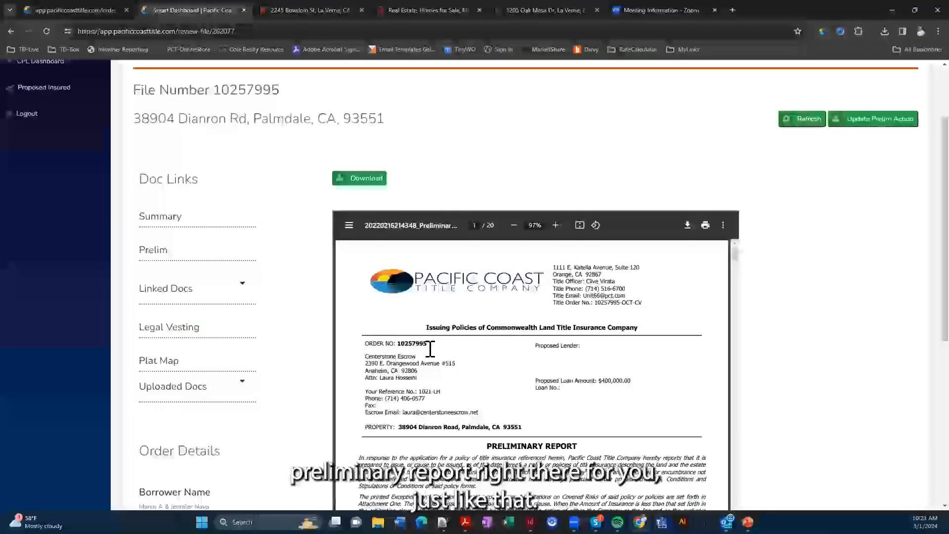
{"action": "scroll", "coordinate": [430, 349], "scroll_direction": "down", "scroll_amount": 15}
{"action": "scroll", "coordinate": [430, 353], "scroll_direction": "down", "scroll_amount": 15}
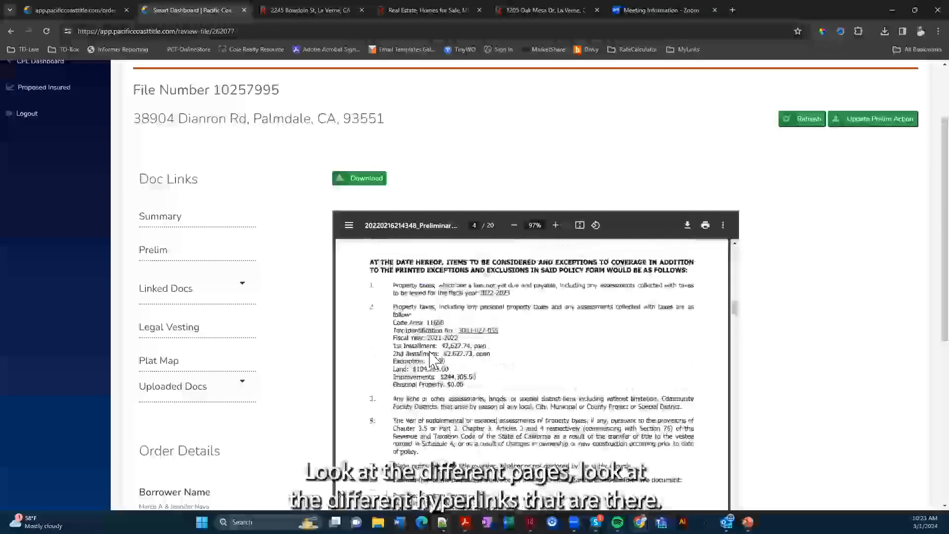
{"action": "scroll", "coordinate": [430, 352], "scroll_direction": "up", "scroll_amount": 2}
{"action": "scroll", "coordinate": [430, 353], "scroll_direction": "down", "scroll_amount": 2}
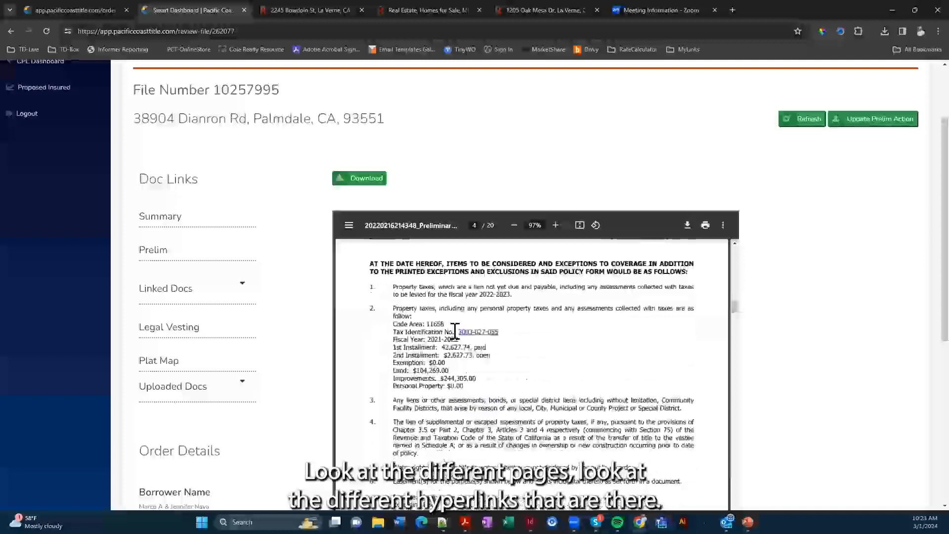
{"action": "scroll", "coordinate": [456, 332], "scroll_direction": "down", "scroll_amount": 8}
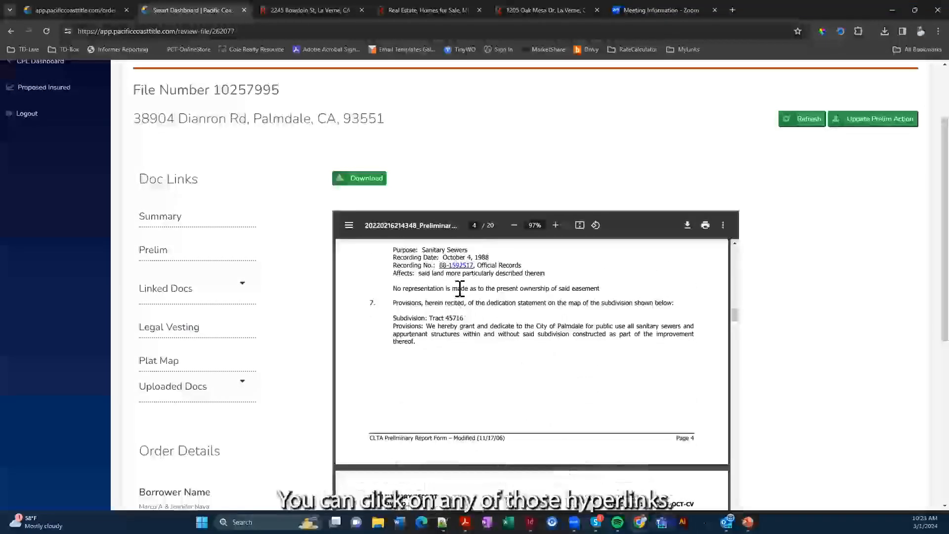
{"action": "scroll", "coordinate": [450, 302], "scroll_direction": "down", "scroll_amount": 3}
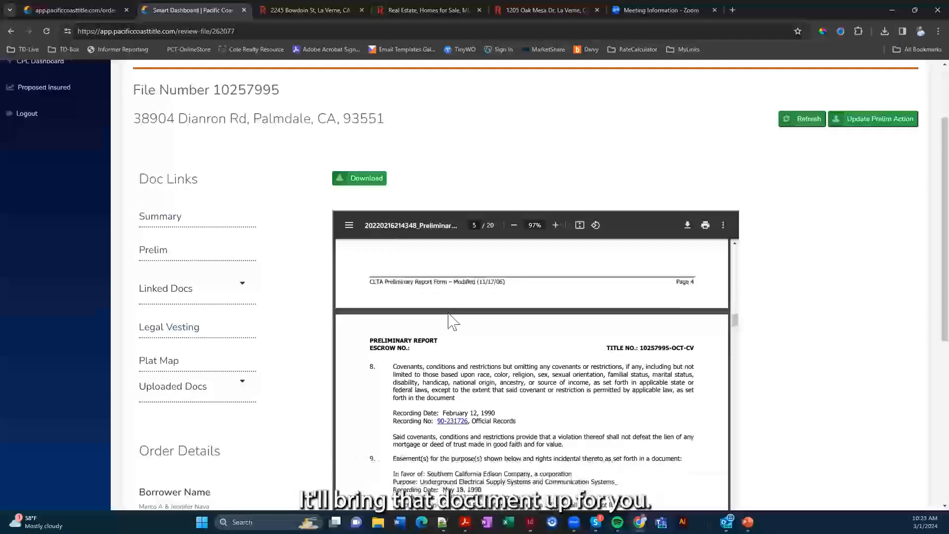
{"action": "scroll", "coordinate": [454, 322], "scroll_direction": "down", "scroll_amount": 2}
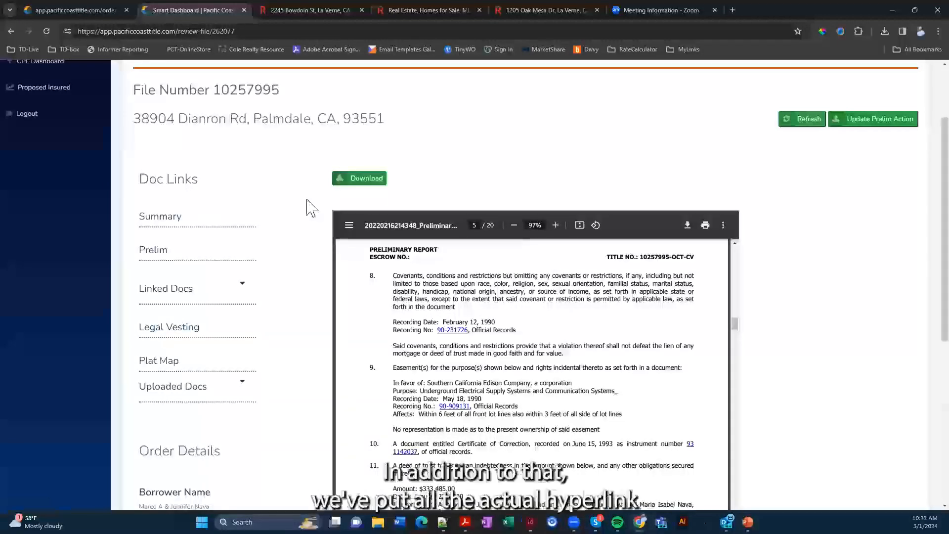
Review the recorded easement 88-1592517.pdf from the Linked Docs list
{"action": "left_click", "coordinate": [242, 286]}
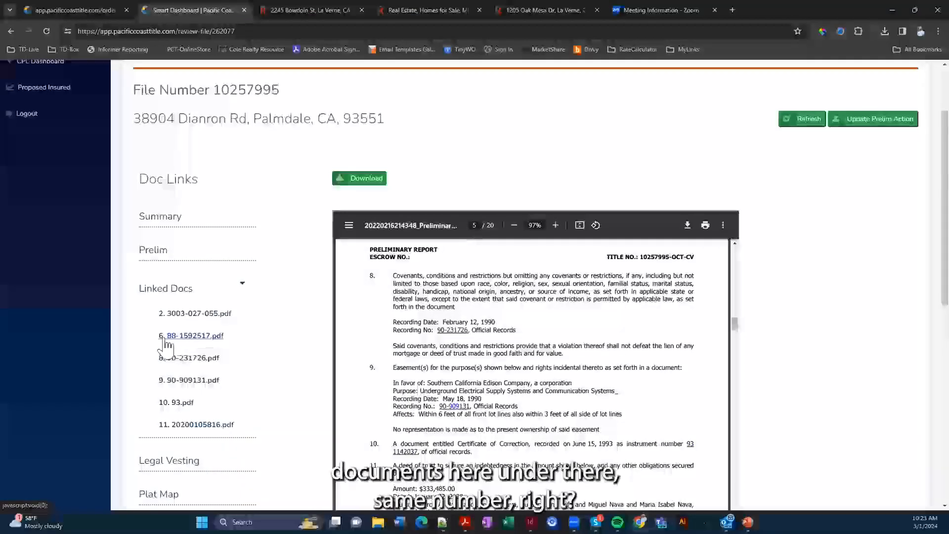
{"action": "scroll", "coordinate": [425, 382], "scroll_direction": "up", "scroll_amount": 5}
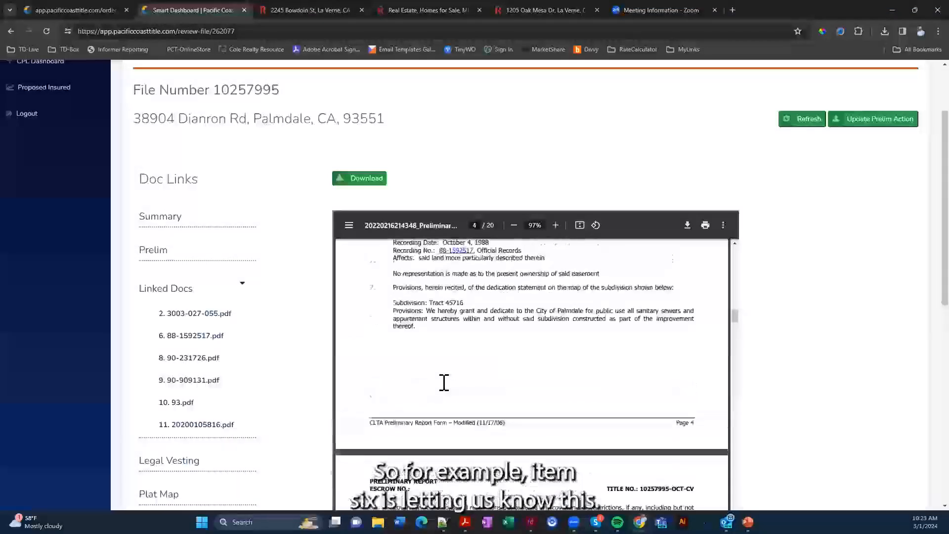
{"action": "scroll", "coordinate": [445, 383], "scroll_direction": "up", "scroll_amount": 3}
{"action": "left_click", "coordinate": [188, 338]}
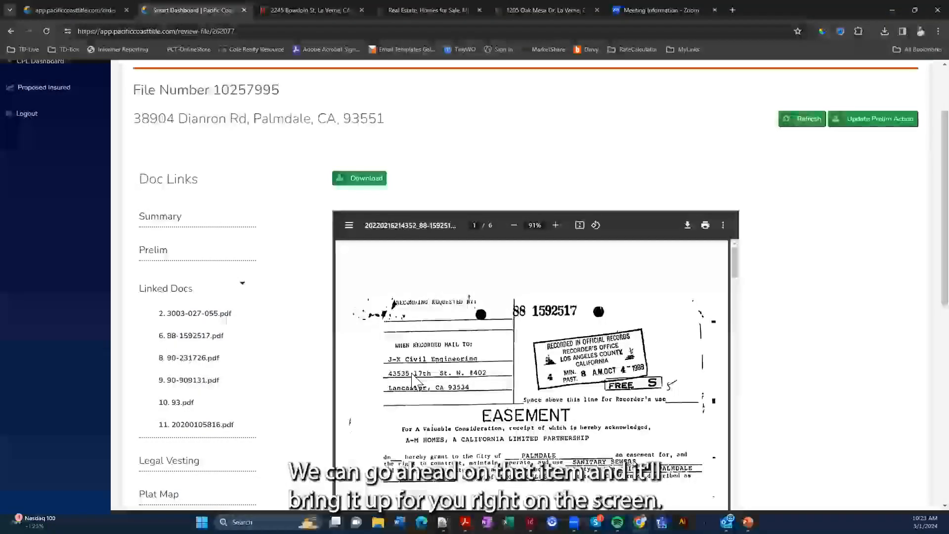
{"action": "scroll", "coordinate": [415, 378], "scroll_direction": "down", "scroll_amount": 10}
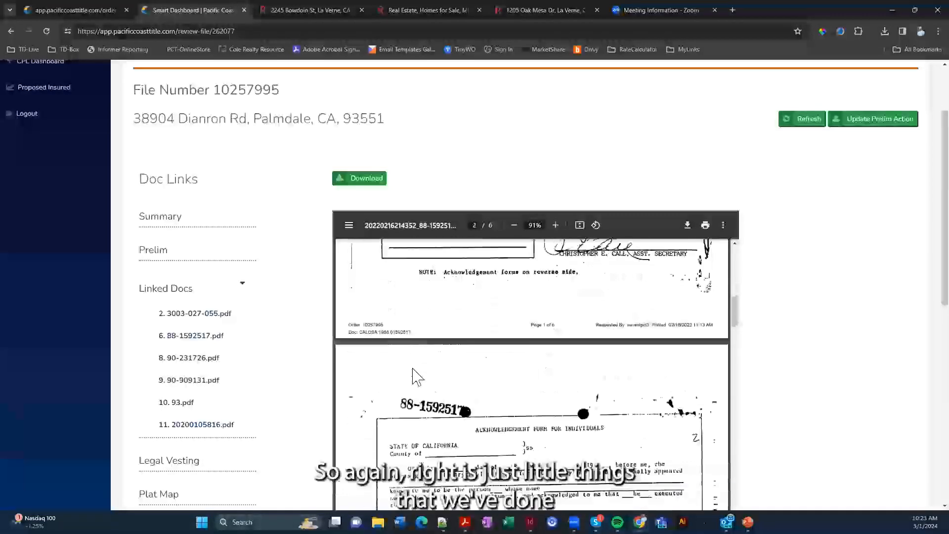
{"action": "scroll", "coordinate": [415, 378], "scroll_direction": "down", "scroll_amount": 2}
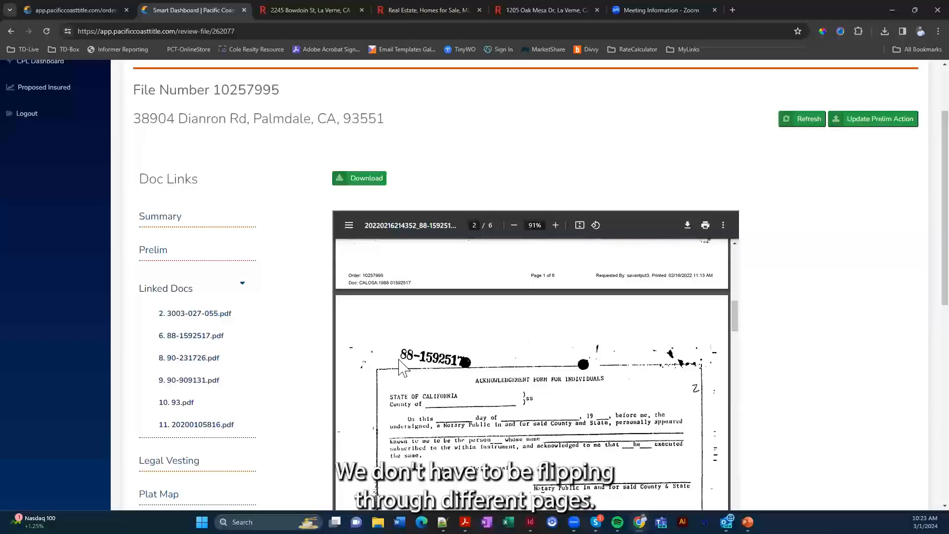
Collapse Linked Docs and view the property's plat map
{"action": "left_click", "coordinate": [244, 288]}
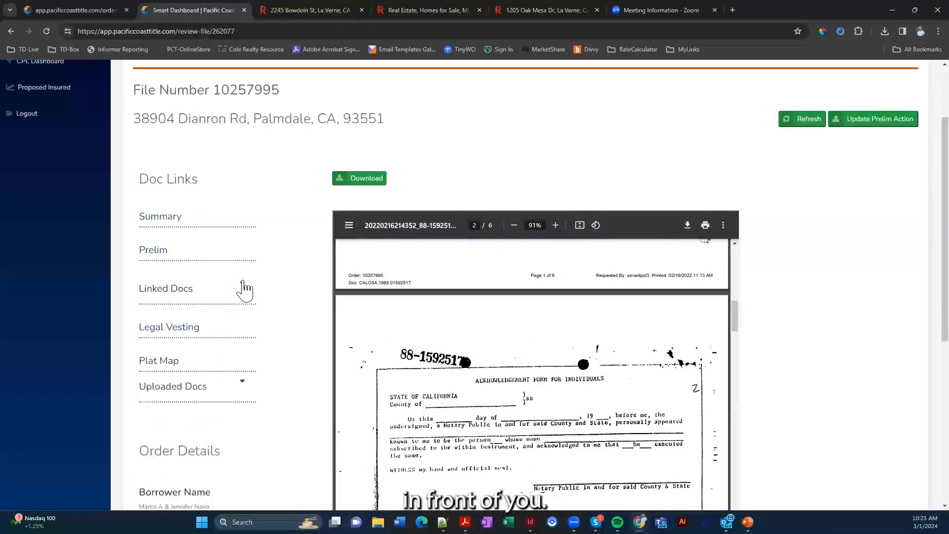
{"action": "left_click", "coordinate": [163, 360]}
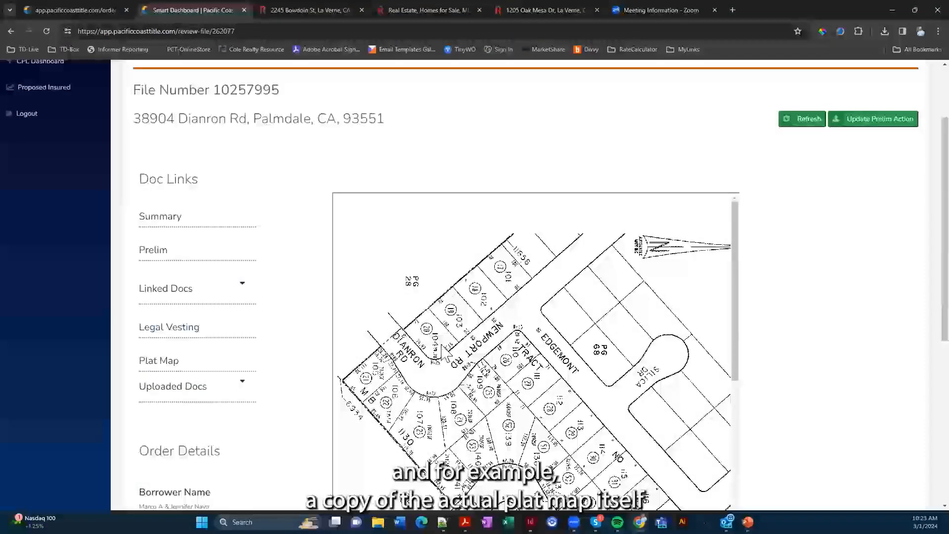
{"action": "scroll", "coordinate": [455, 354], "scroll_direction": "down", "scroll_amount": 10}
{"action": "scroll", "coordinate": [455, 354], "scroll_direction": "down", "scroll_amount": 3}
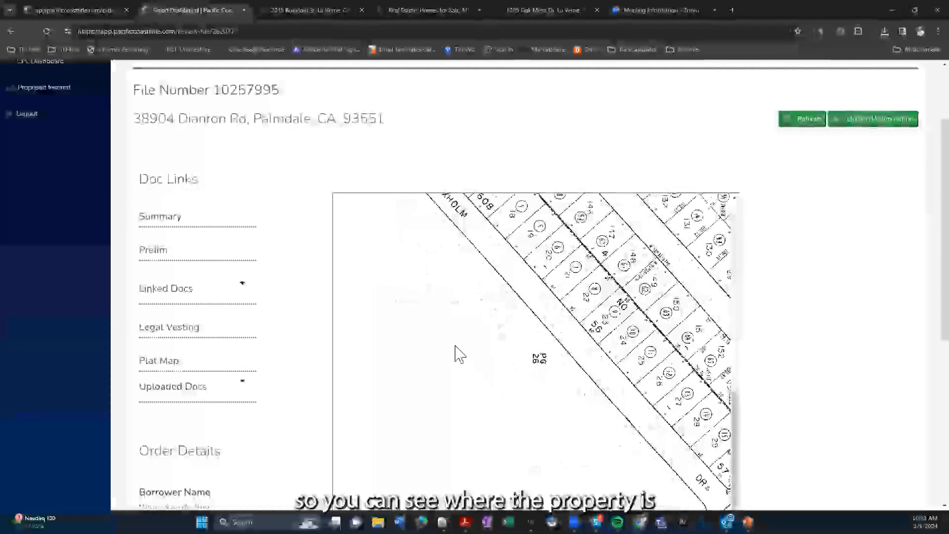
{"action": "left_click", "coordinate": [243, 383]}
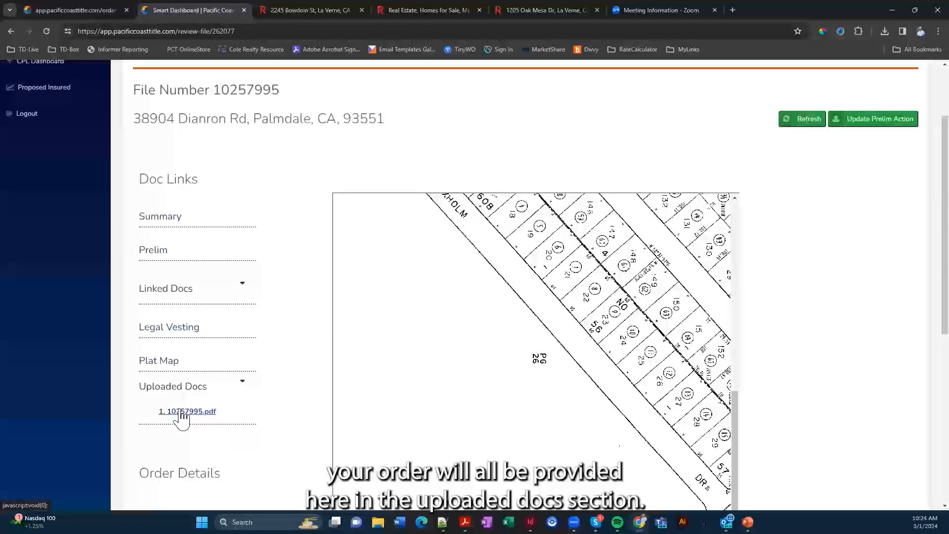
{"action": "scroll", "coordinate": [185, 416], "scroll_direction": "down", "scroll_amount": 4}
{"action": "scroll", "coordinate": [196, 416], "scroll_direction": "down", "scroll_amount": 2}
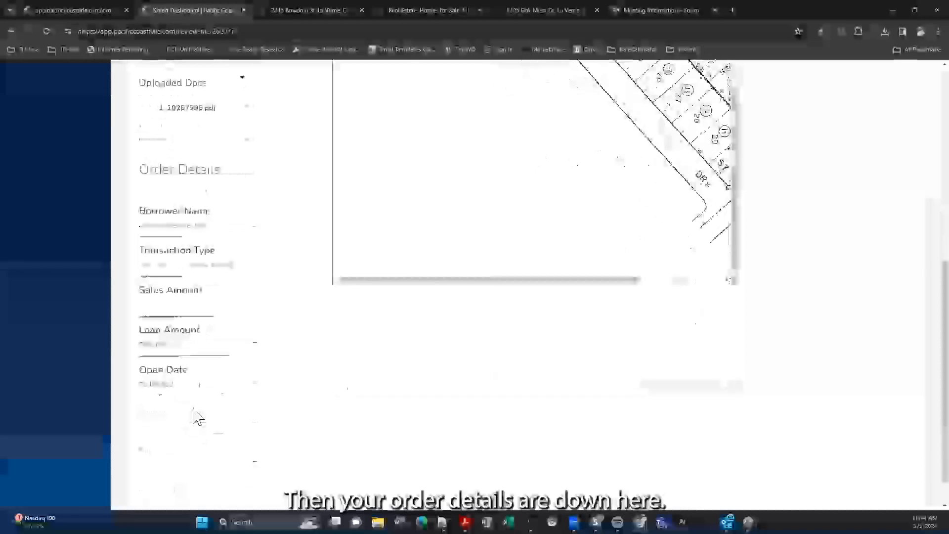
{"action": "scroll", "coordinate": [195, 422], "scroll_direction": "up", "scroll_amount": 8}
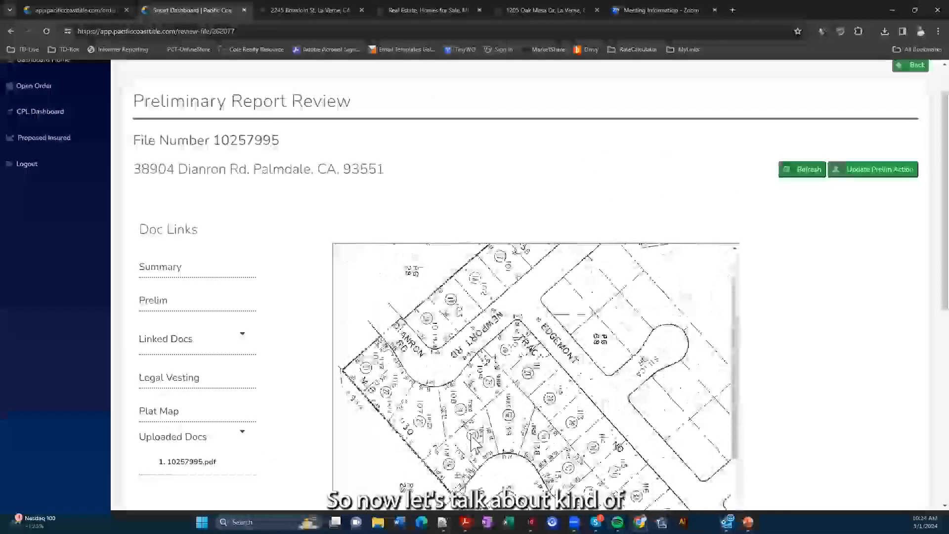
{"action": "scroll", "coordinate": [474, 441], "scroll_direction": "up", "scroll_amount": 4}
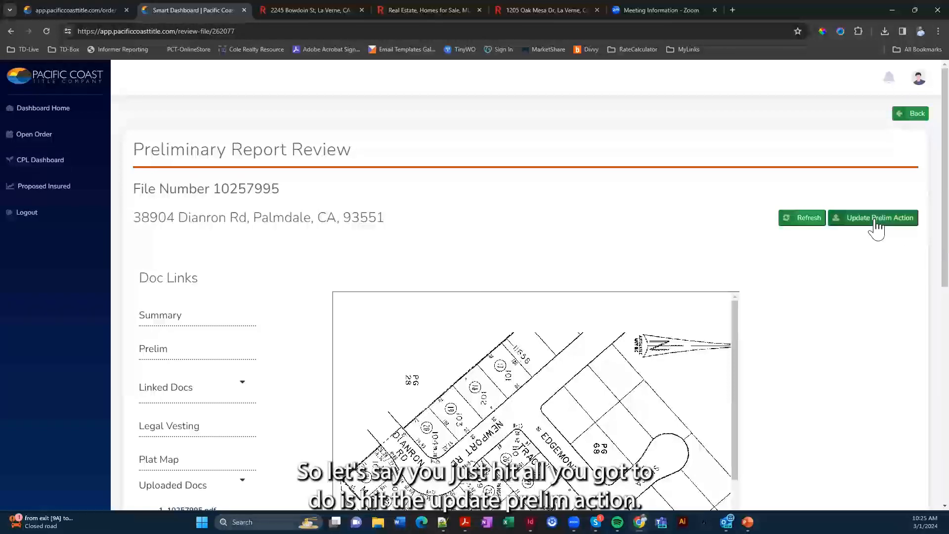
{"action": "left_click", "coordinate": [876, 221]}
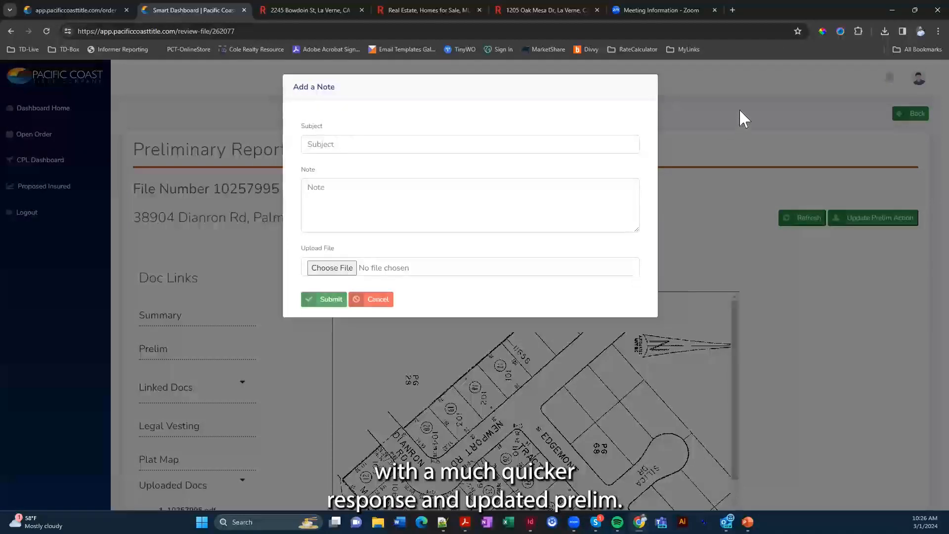
{"action": "left_click", "coordinate": [734, 131]}
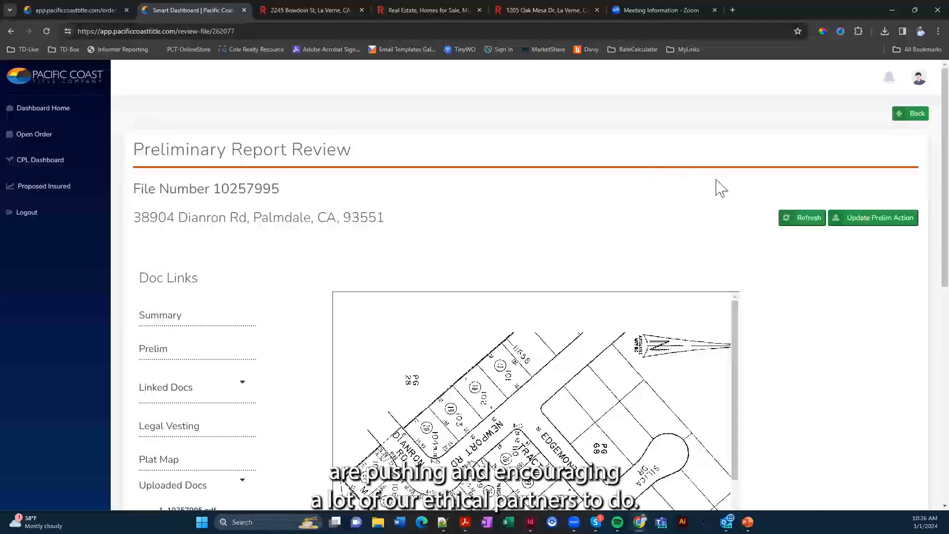
{"action": "left_click", "coordinate": [31, 113]}
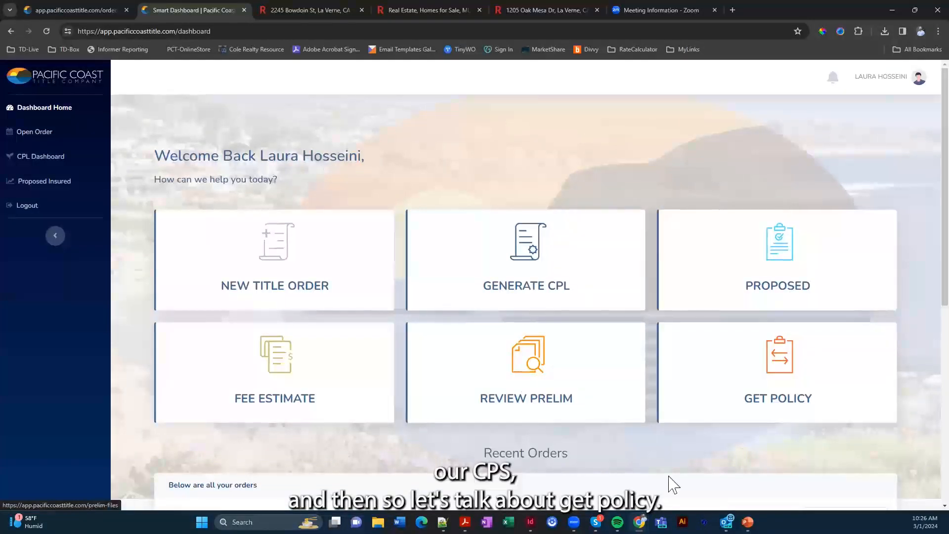
{"action": "left_click", "coordinate": [770, 366]}
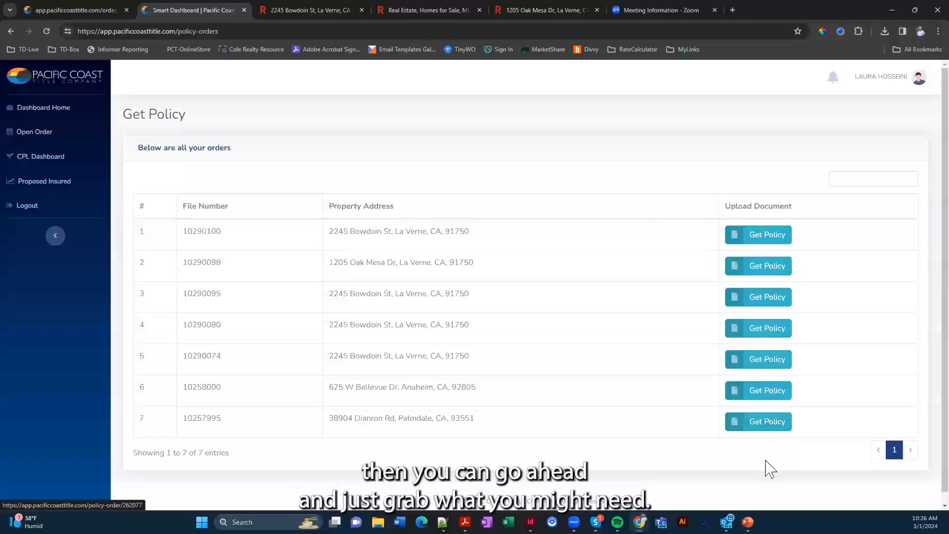
{"action": "left_click", "coordinate": [769, 429]}
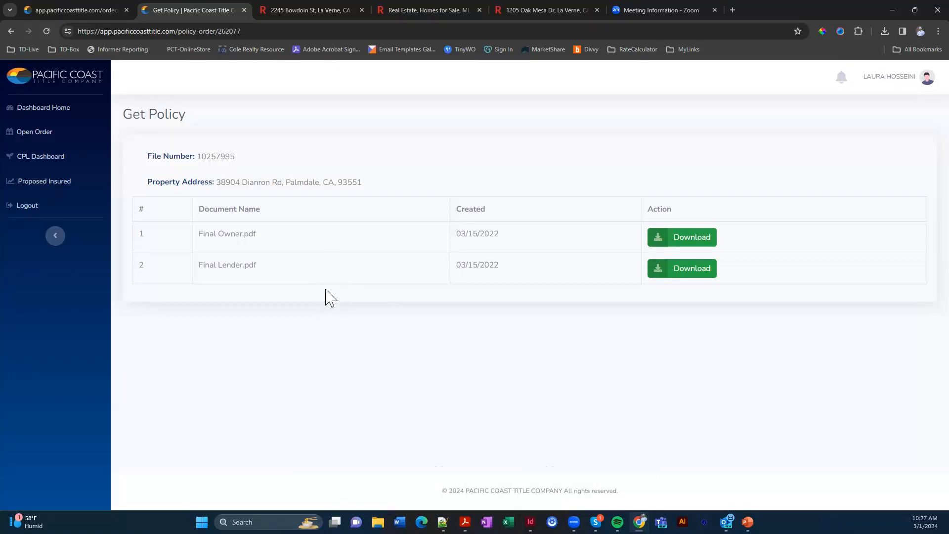
{"action": "left_click", "coordinate": [53, 107]}
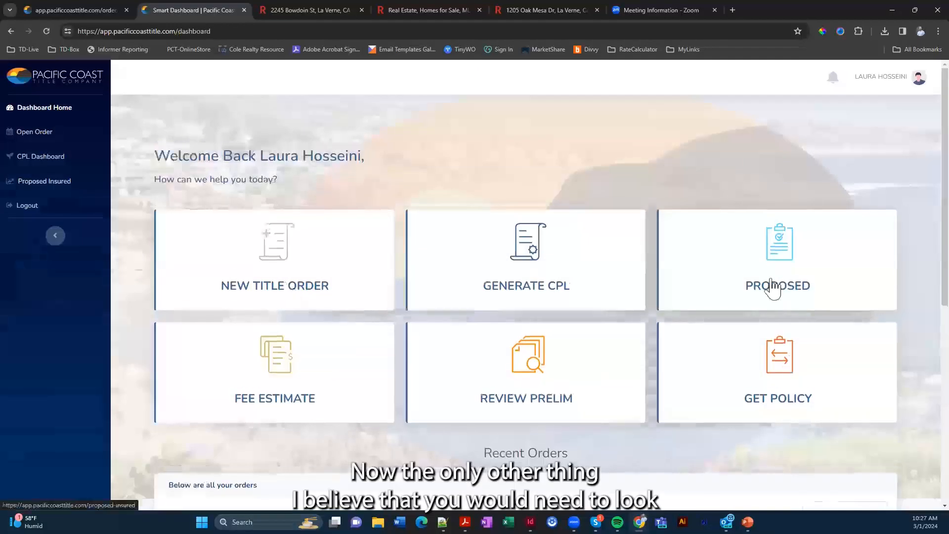
{"action": "left_click", "coordinate": [767, 291]}
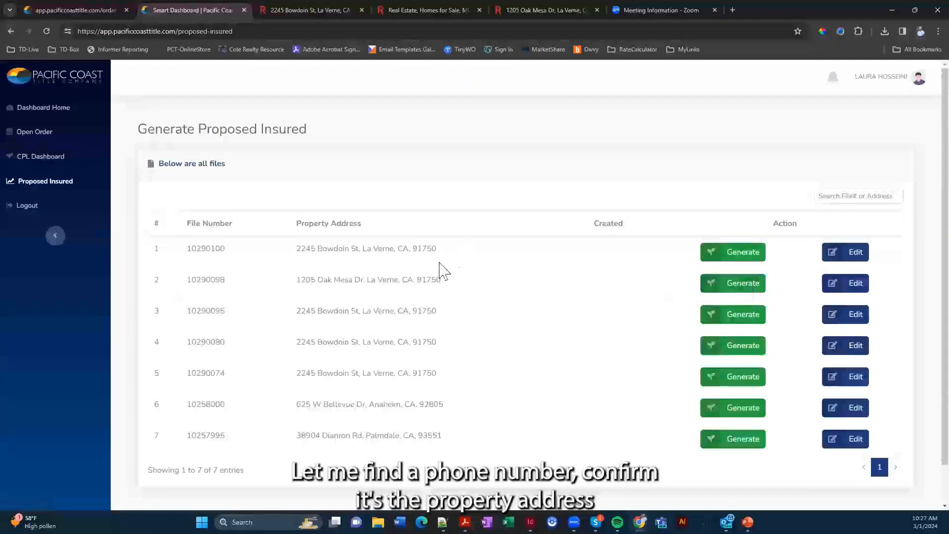
{"action": "left_click", "coordinate": [744, 257]}
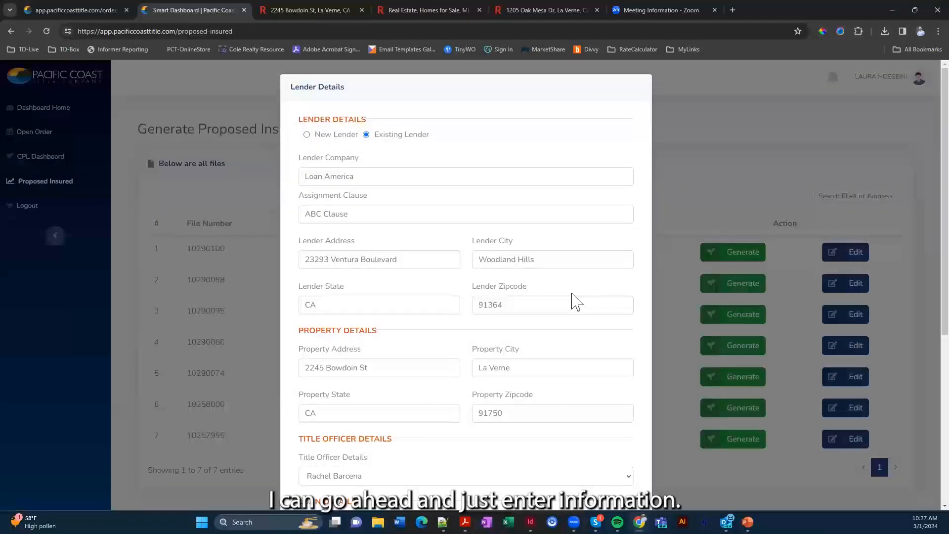
{"action": "scroll", "coordinate": [573, 302], "scroll_direction": "down", "scroll_amount": 4}
{"action": "scroll", "coordinate": [553, 347], "scroll_direction": "down", "scroll_amount": 2}
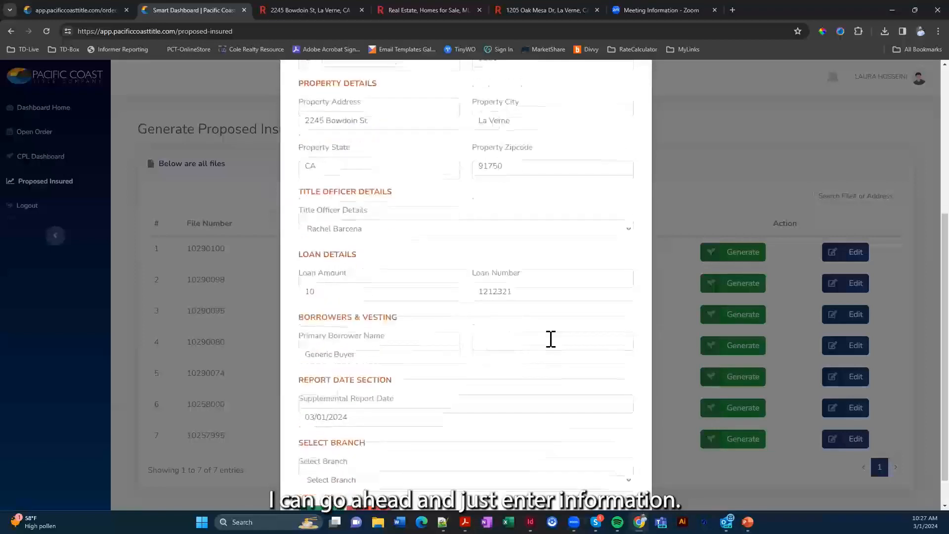
{"action": "left_click", "coordinate": [386, 445]}
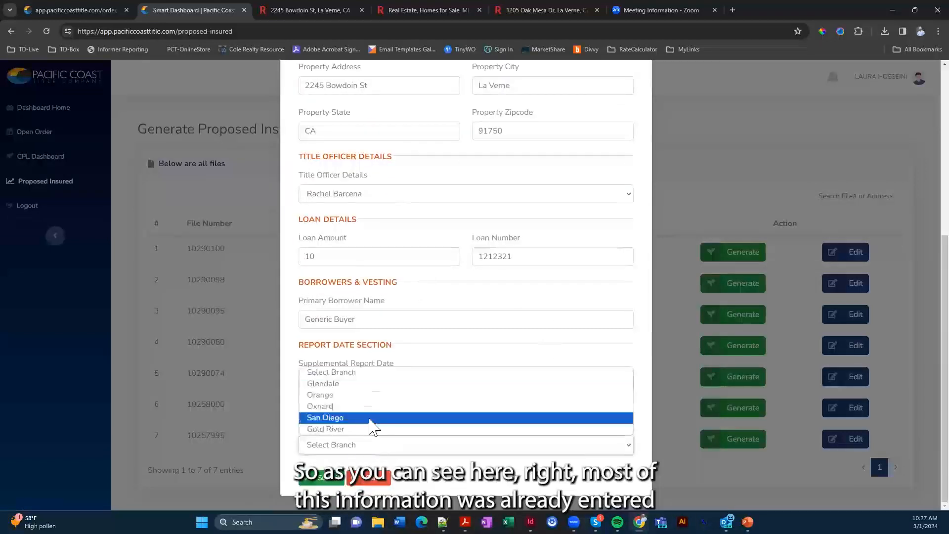
{"action": "left_click", "coordinate": [381, 385]}
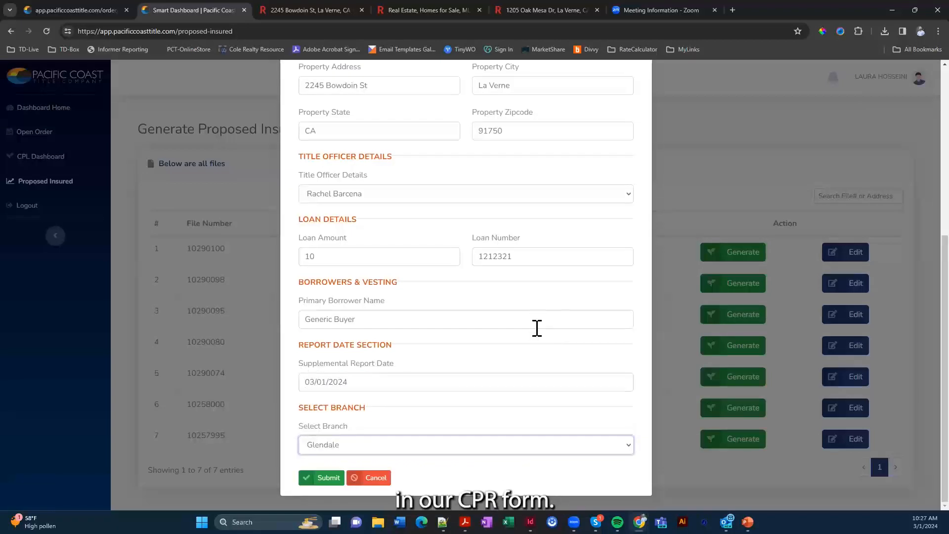
{"action": "scroll", "coordinate": [536, 326], "scroll_direction": "up", "scroll_amount": 4}
{"action": "scroll", "coordinate": [538, 328], "scroll_direction": "up", "scroll_amount": 2}
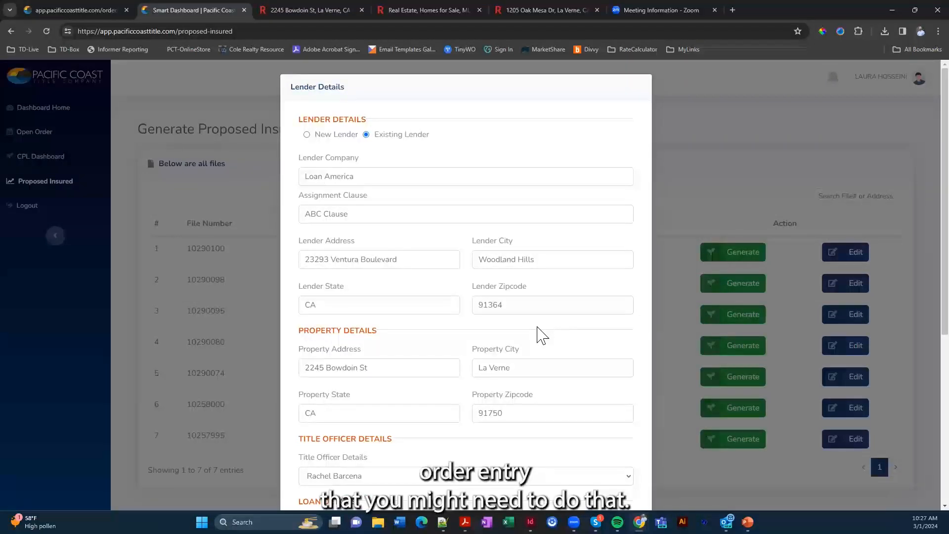
{"action": "scroll", "coordinate": [352, 402], "scroll_direction": "down", "scroll_amount": 6}
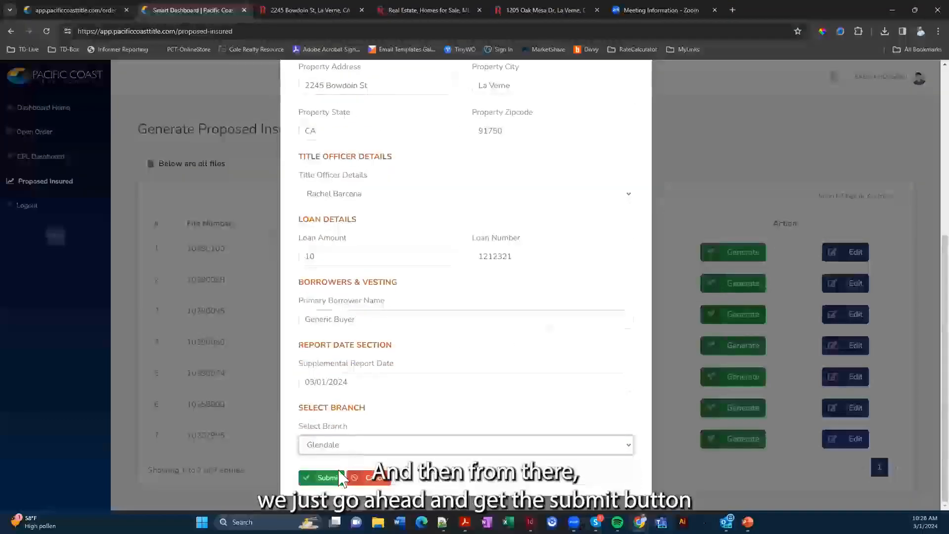
{"action": "left_click", "coordinate": [324, 478]}
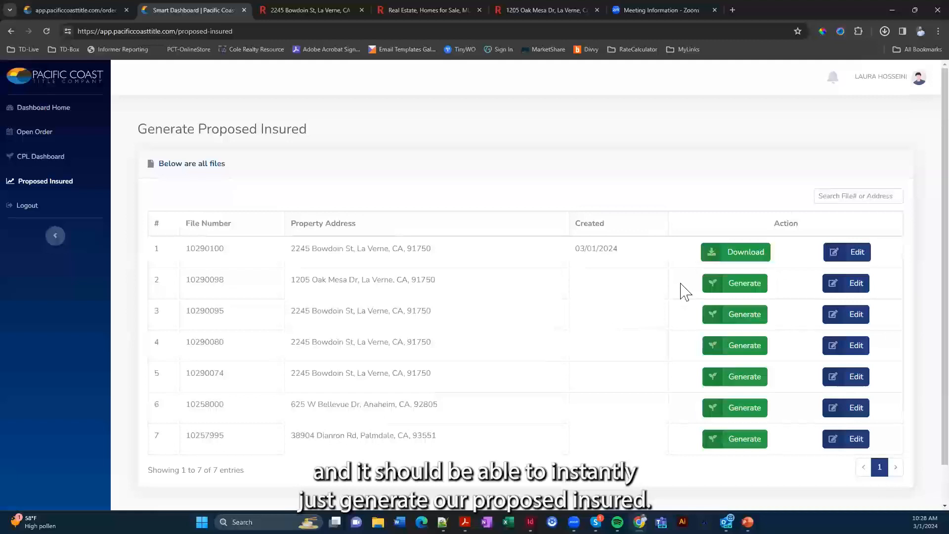
Open ProposedInsured.pdf and review the lender Loan America, borrower and $10 loan
{"action": "left_click", "coordinate": [811, 58]}
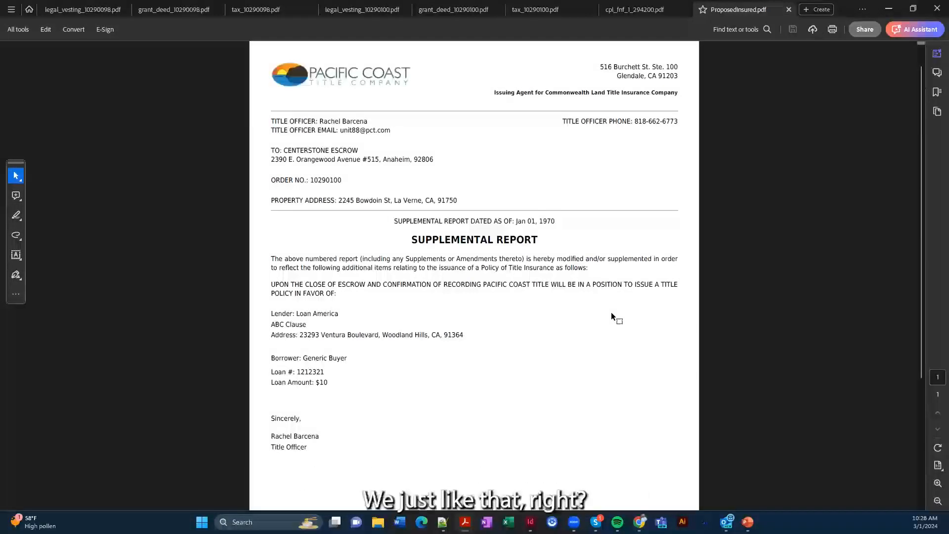
{"action": "scroll", "coordinate": [612, 316], "scroll_direction": "down", "scroll_amount": 1}
{"action": "scroll", "coordinate": [611, 313], "scroll_direction": "down", "scroll_amount": 3}
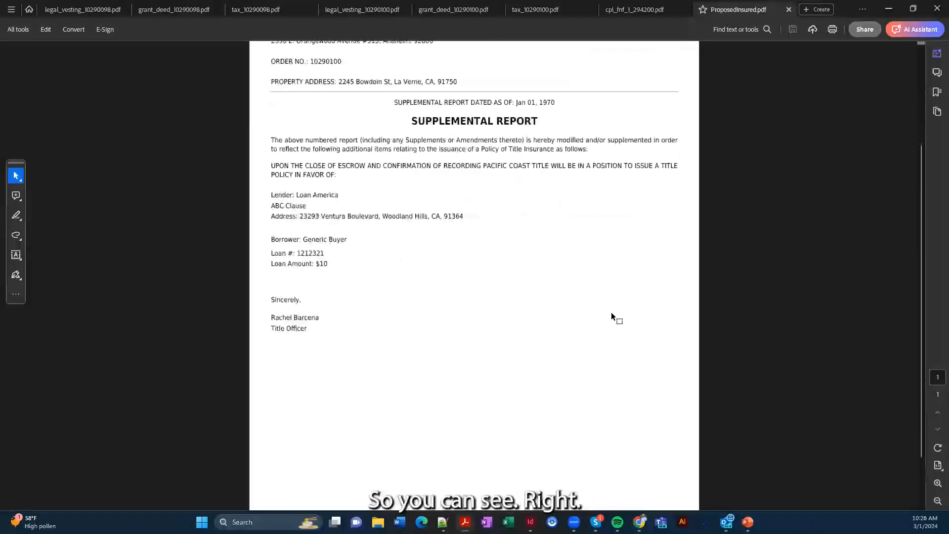
{"action": "scroll", "coordinate": [611, 312], "scroll_direction": "up", "scroll_amount": 3}
{"action": "scroll", "coordinate": [612, 317], "scroll_direction": "up", "scroll_amount": 1}
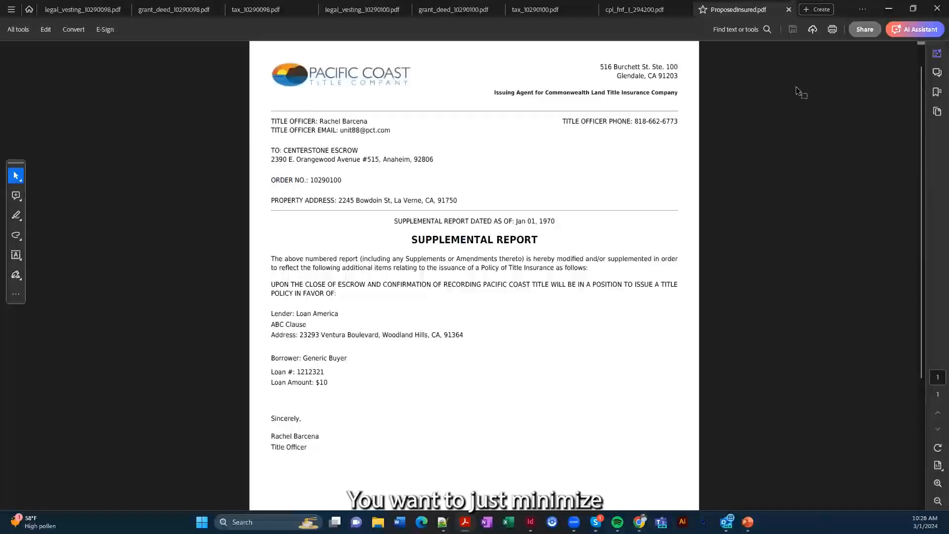
Minimize Acrobat, return to Dashboard Home, and look through Recent Orders
{"action": "left_click", "coordinate": [889, 8]}
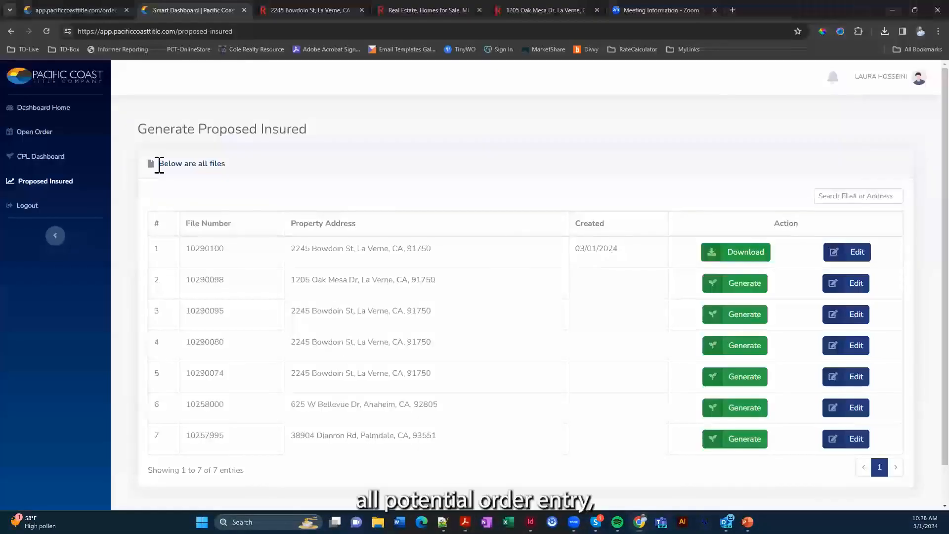
{"action": "left_click", "coordinate": [58, 110]}
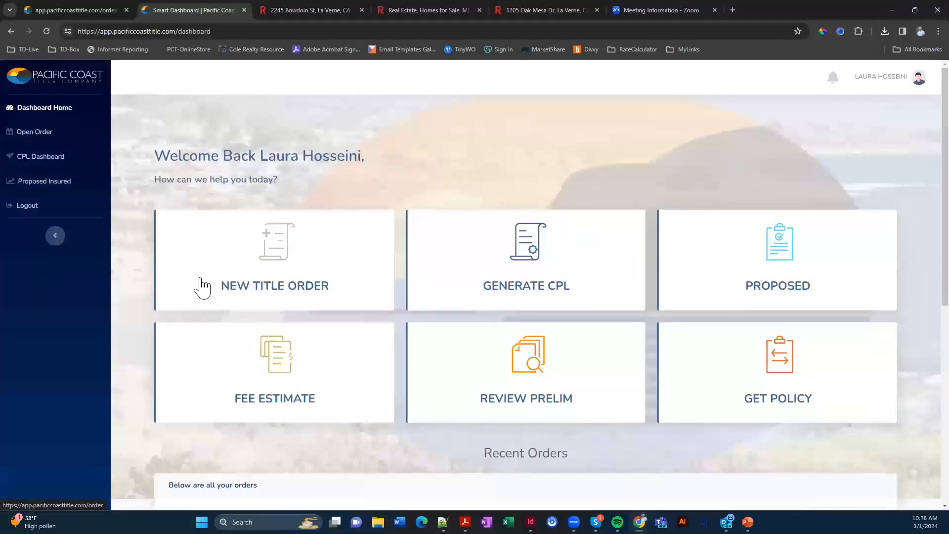
{"action": "scroll", "coordinate": [203, 289], "scroll_direction": "down", "scroll_amount": 1}
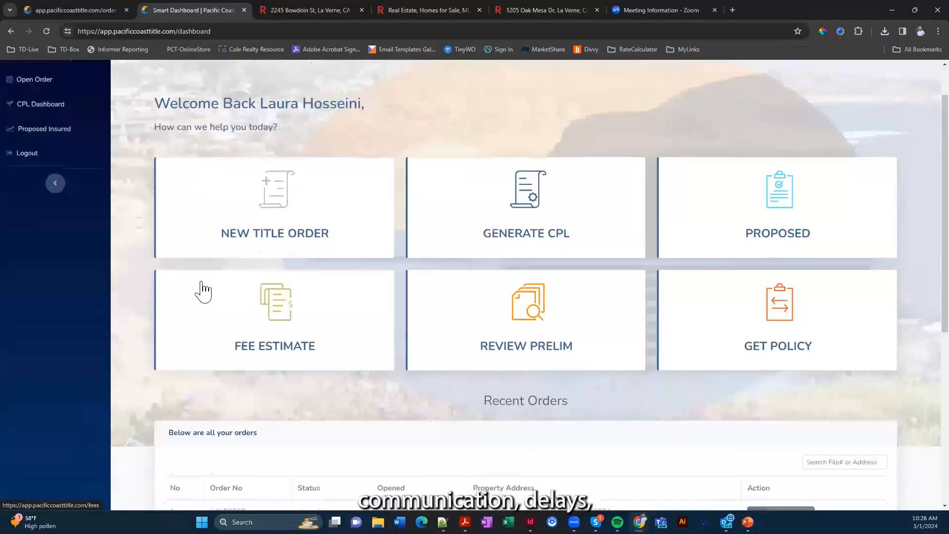
{"action": "scroll", "coordinate": [203, 287], "scroll_direction": "down", "scroll_amount": 2}
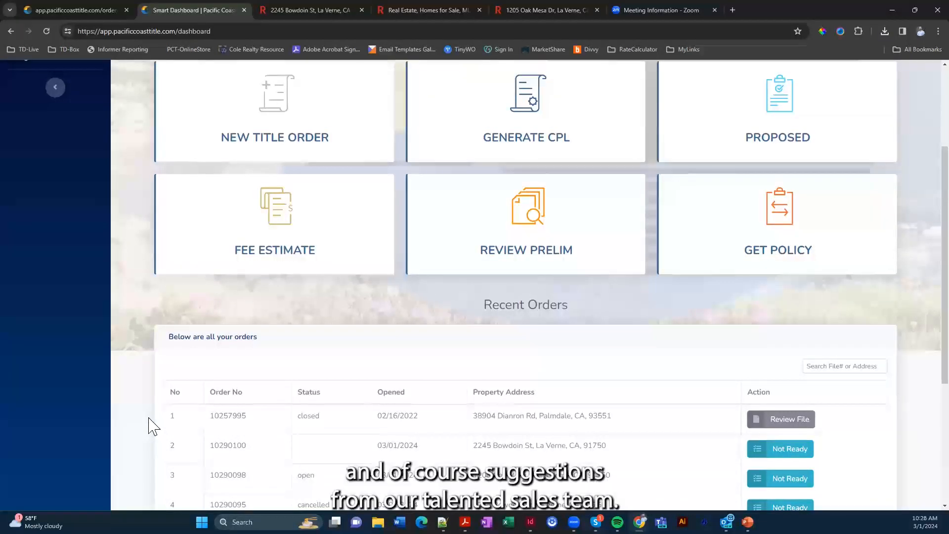
{"action": "scroll", "coordinate": [174, 413], "scroll_direction": "up", "scroll_amount": 3}
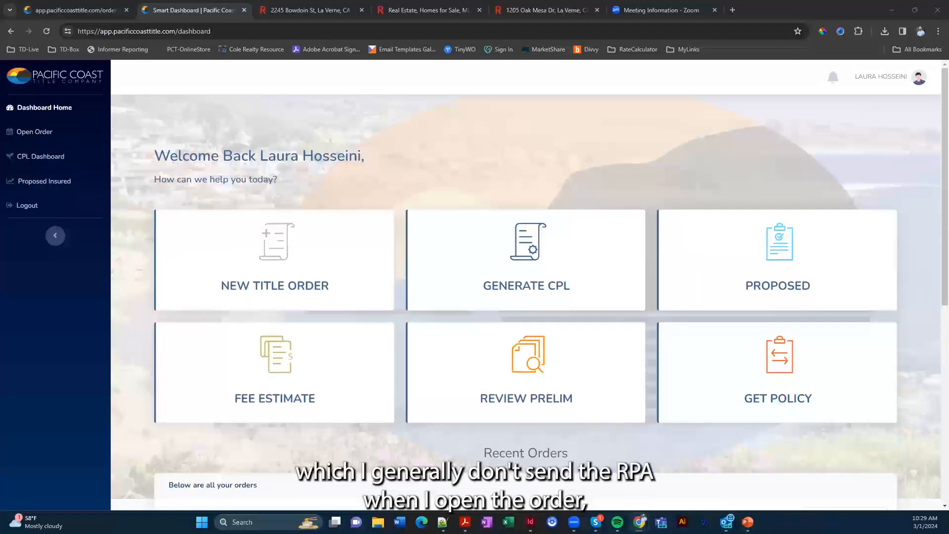
{"action": "left_click", "coordinate": [489, 387]}
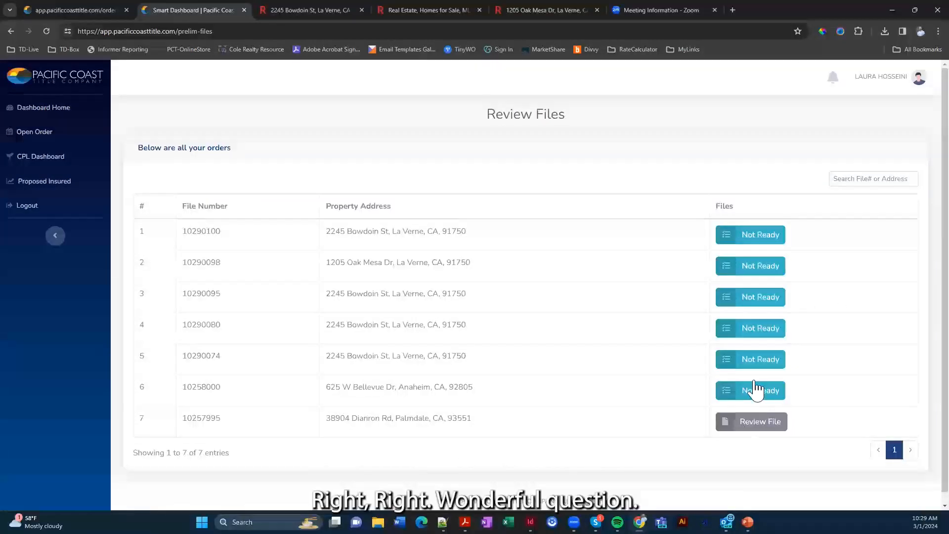
{"action": "left_click", "coordinate": [749, 429]}
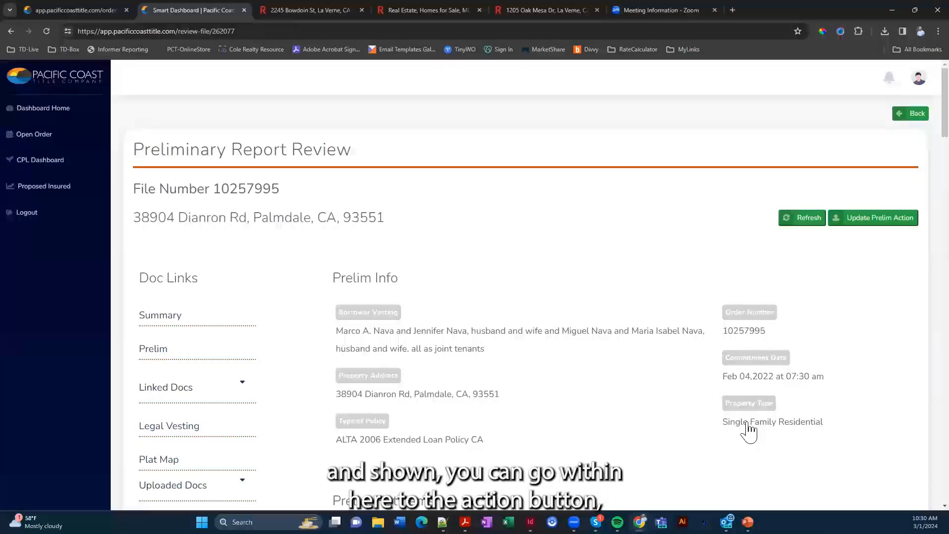
Draft a prelim note with subject 'SI' and text 'Please clear.', then cancel it unsubmitted
{"action": "left_click", "coordinate": [867, 223]}
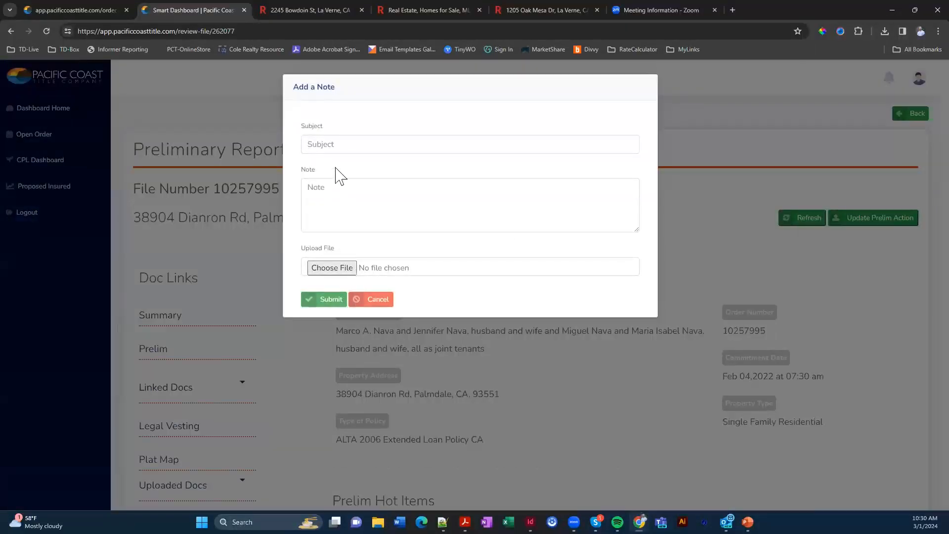
{"action": "left_click", "coordinate": [346, 144]}
{"action": "type", "text": "SI"}
{"action": "key", "text": "Tab"}
{"action": "type", "text": "POe"}
{"action": "key", "text": "BackSpace"}
{"action": "key", "text": "BackSpace"}
{"action": "type", "text": "le"}
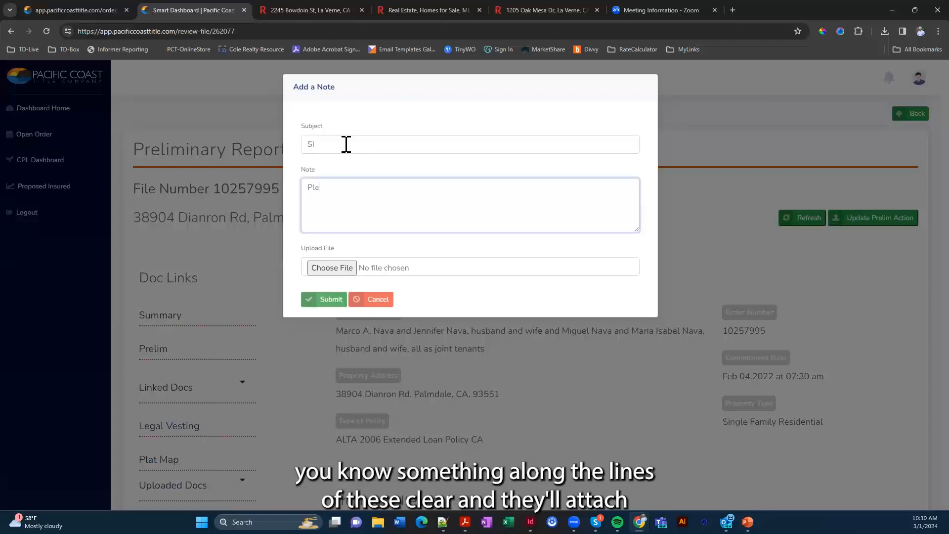
{"action": "type", "text": "ase clear."}
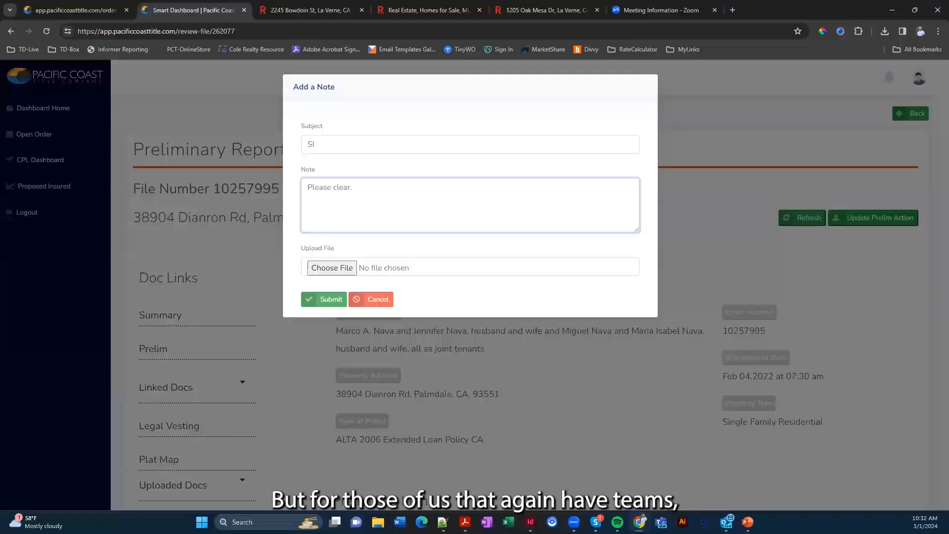
{"action": "left_click", "coordinate": [565, 392]}
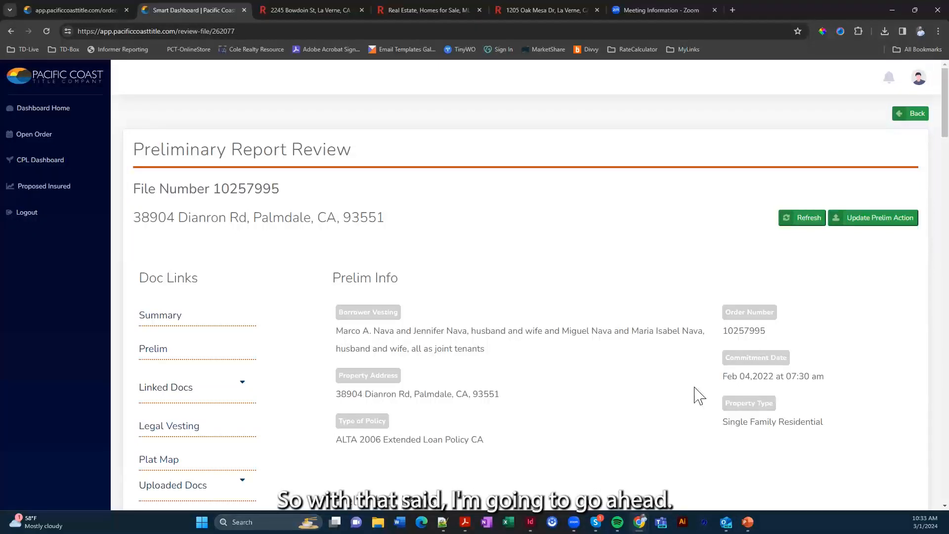
Switch to the TransactionDesk PowerPoint presentation from the taskbar
{"action": "mouse_move", "coordinate": [748, 522]}
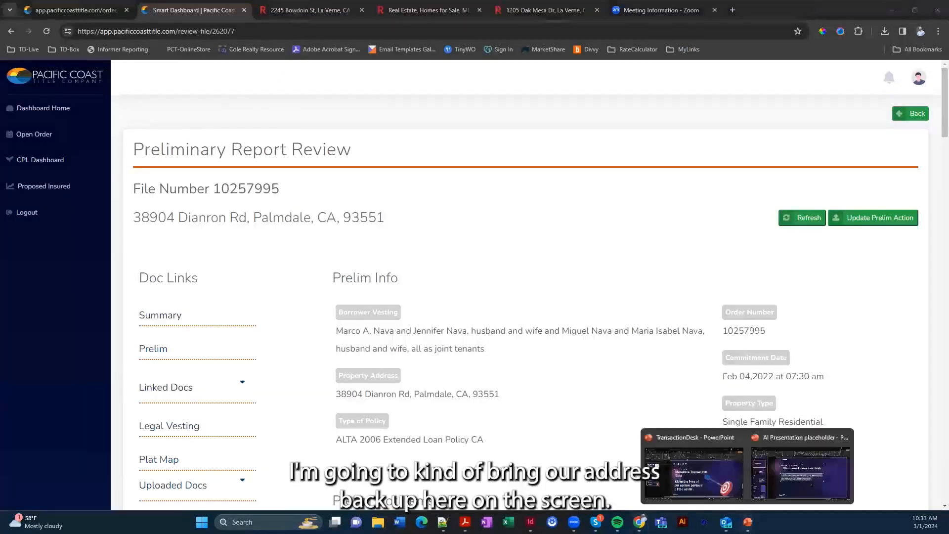
{"action": "left_click", "coordinate": [726, 476]}
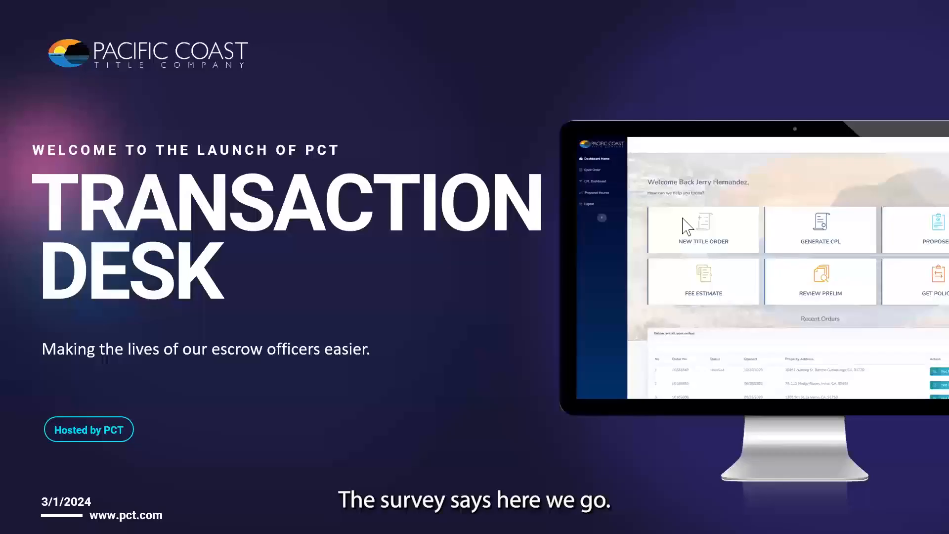
Advance the slideshow to the setup and support contact slide
{"action": "left_click", "coordinate": [302, 411]}
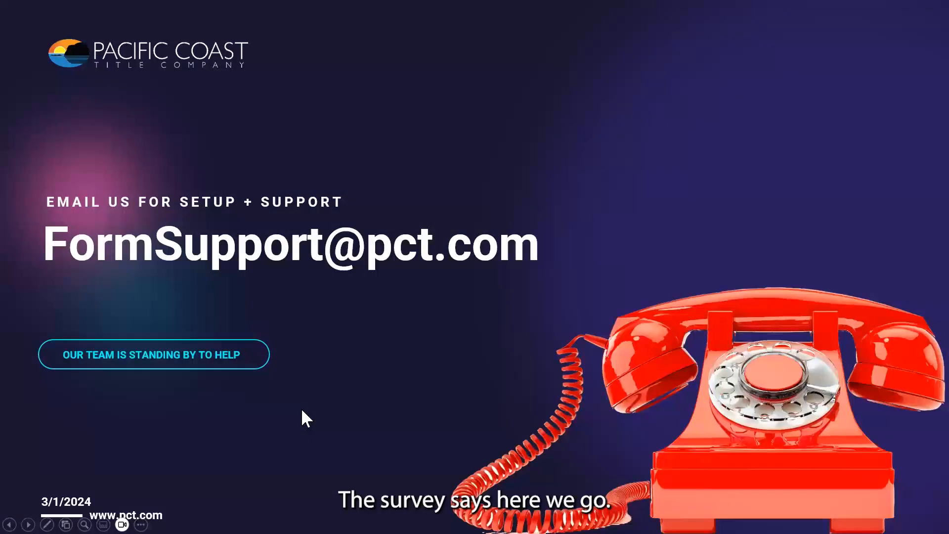